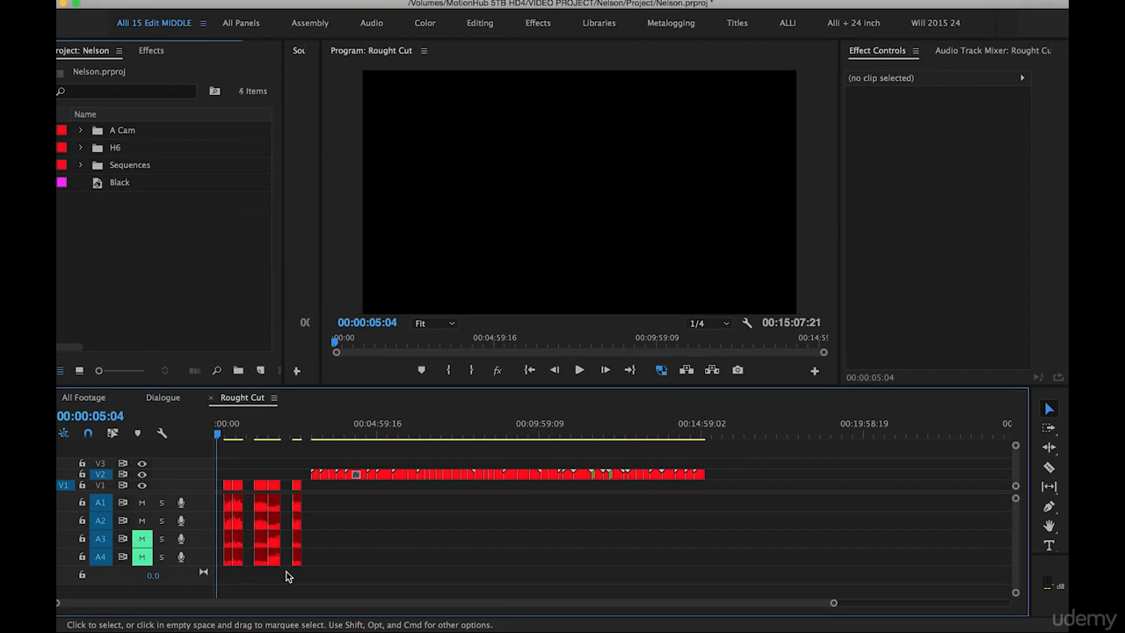
Import the Voice Over folder into the project and select NelsonVoiceover.mp3 inside its bin
{"action": "right_click", "coordinate": [127, 258]}
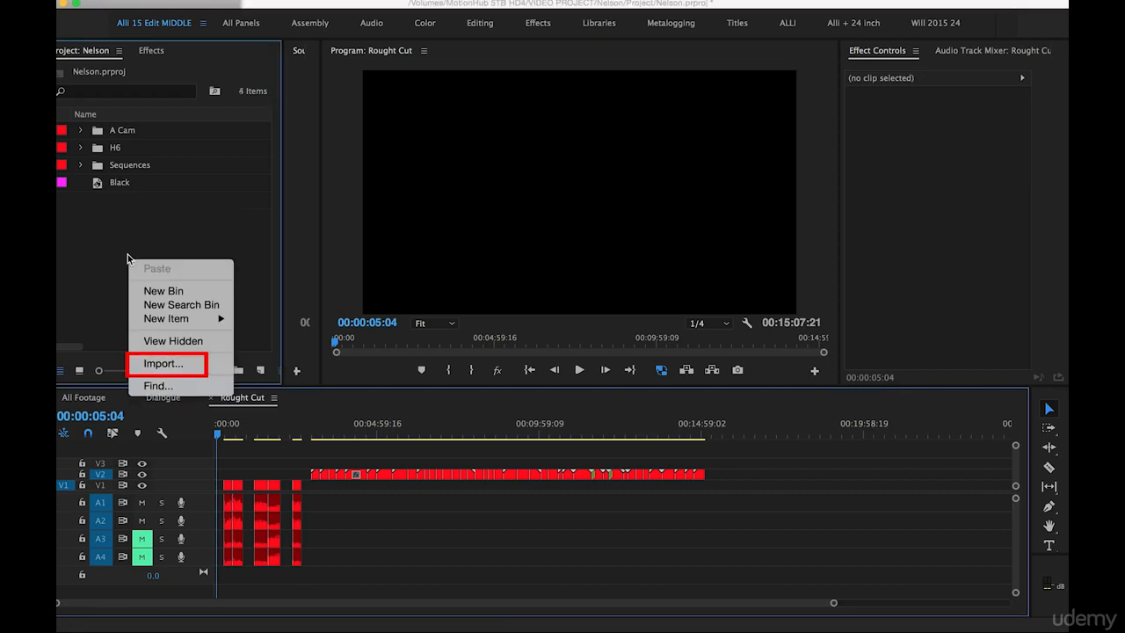
{"action": "left_click", "coordinate": [158, 370]}
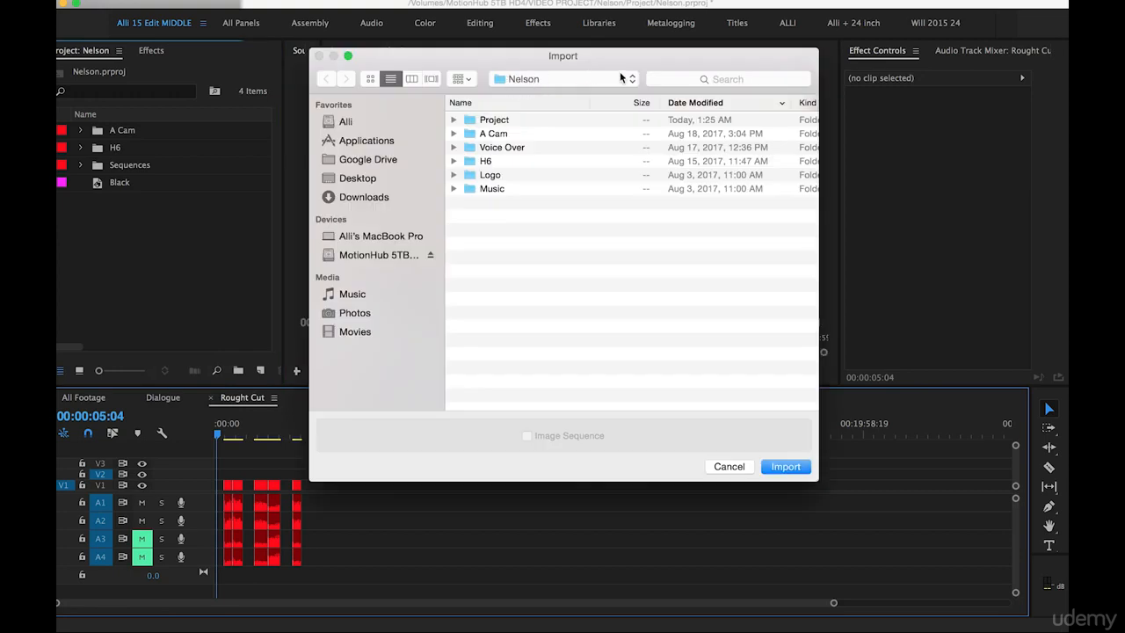
{"action": "left_click", "coordinate": [482, 149]}
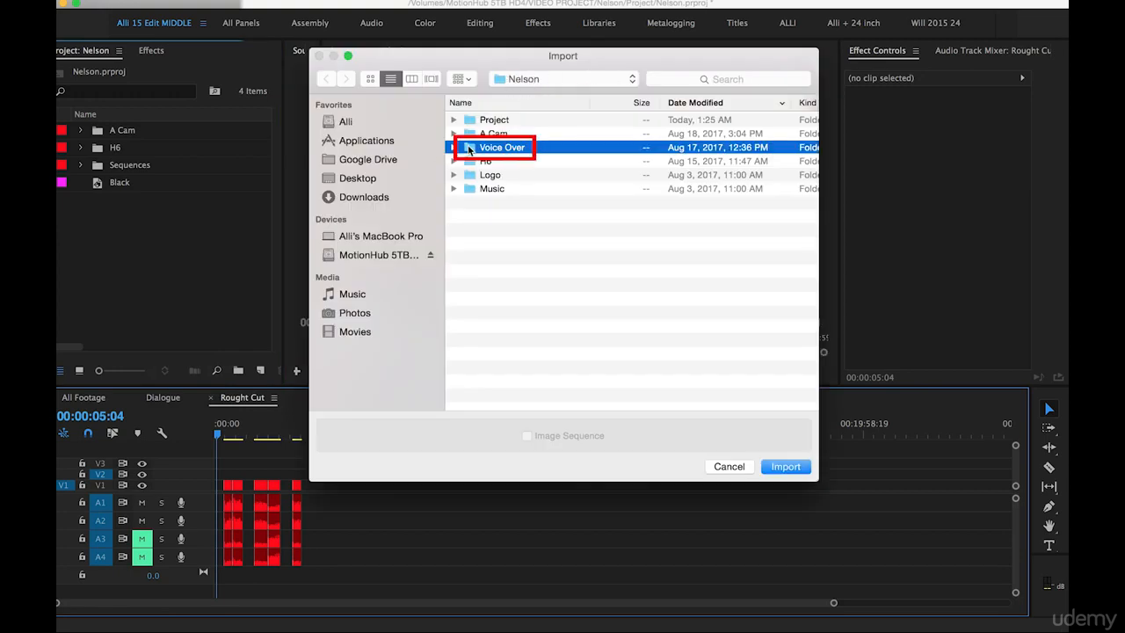
{"action": "left_click", "coordinate": [785, 467]}
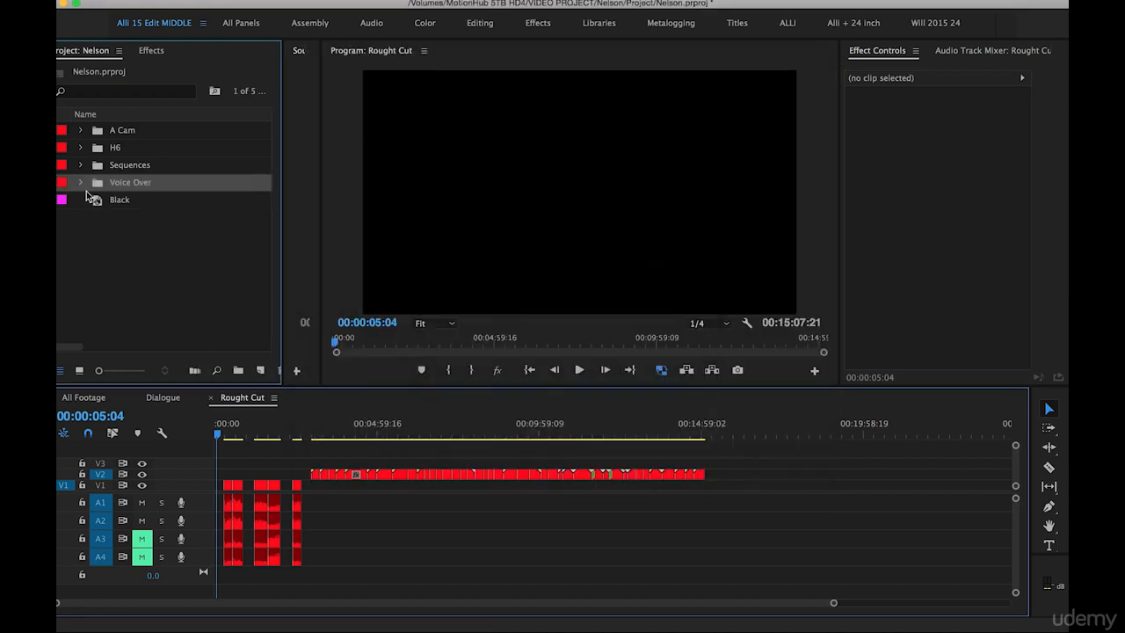
{"action": "left_click", "coordinate": [80, 183]}
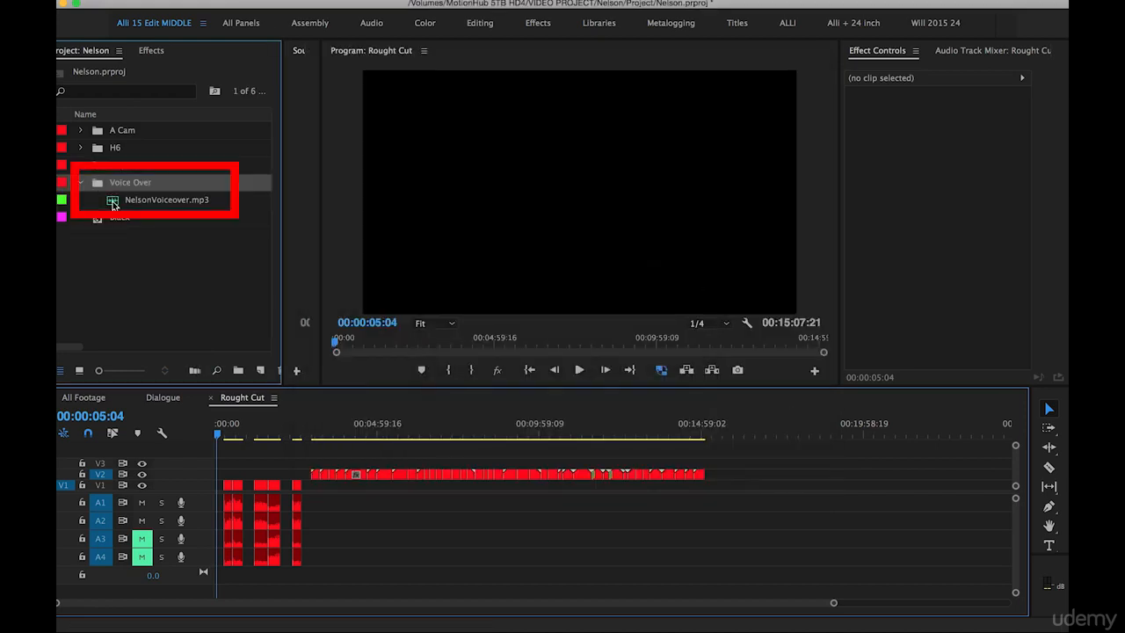
{"action": "left_click", "coordinate": [115, 206]}
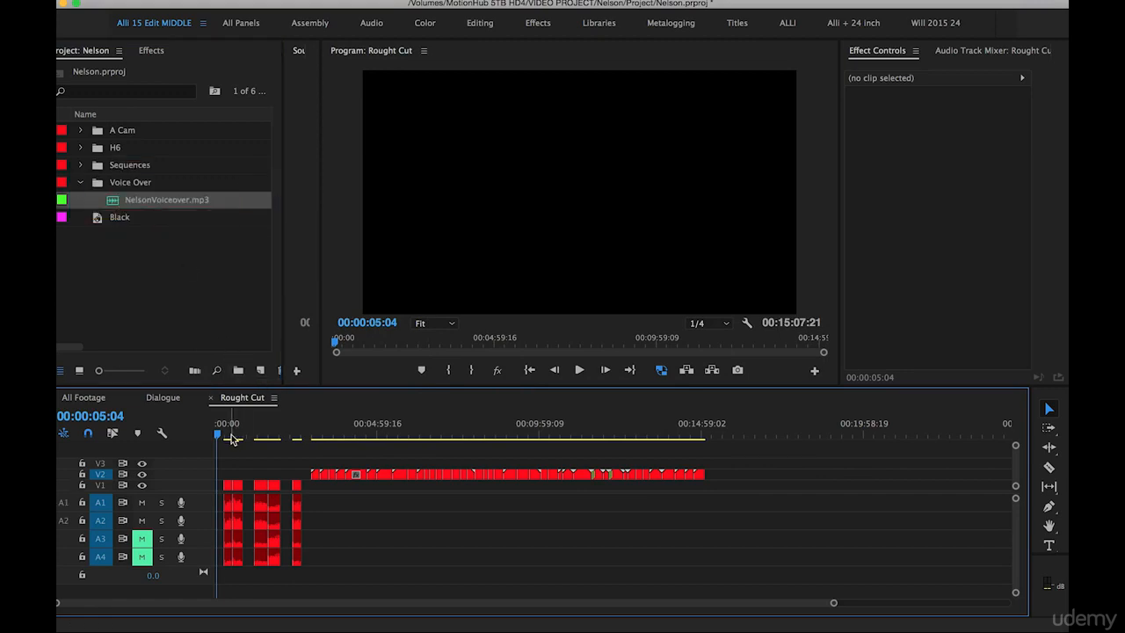
Shift all clips in the Rough Cut sequence forward so the first dialogue clip, 12.mp4, starts at about 00:01:33
{"action": "key", "text": "a"}
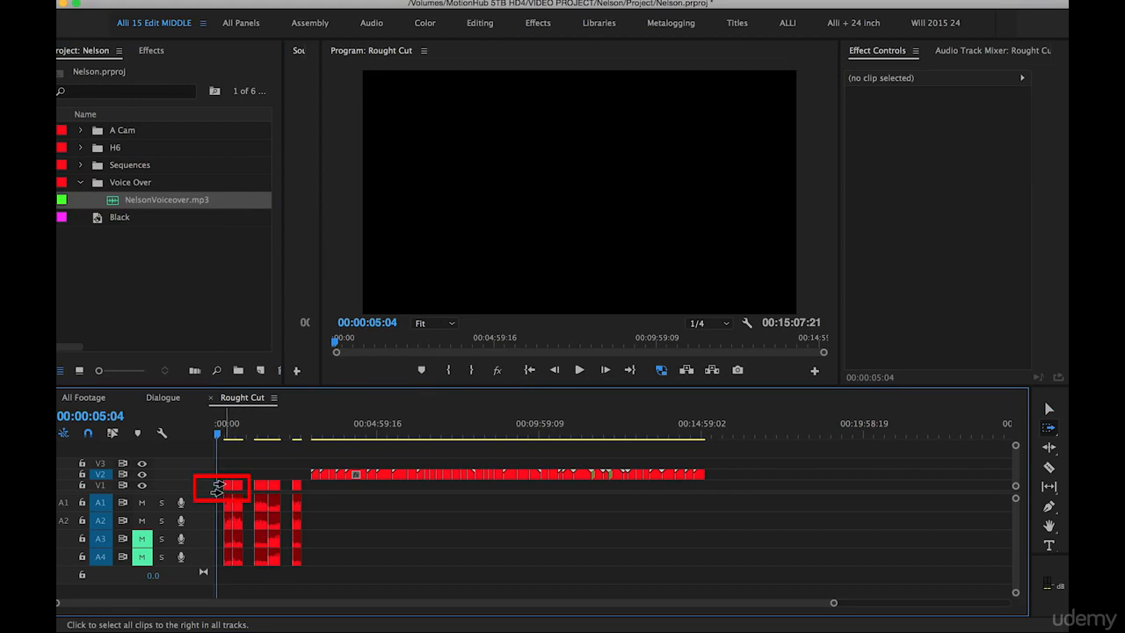
{"action": "left_click", "coordinate": [217, 488]}
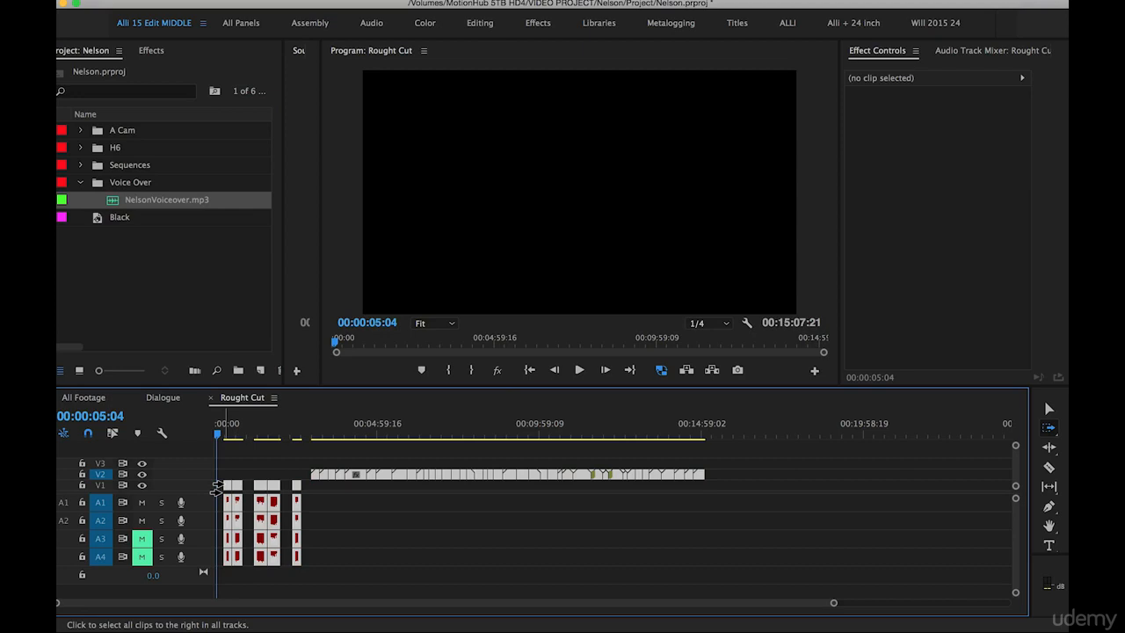
{"action": "left_click_drag", "start_coordinate": [217, 487], "coordinate": [264, 495]}
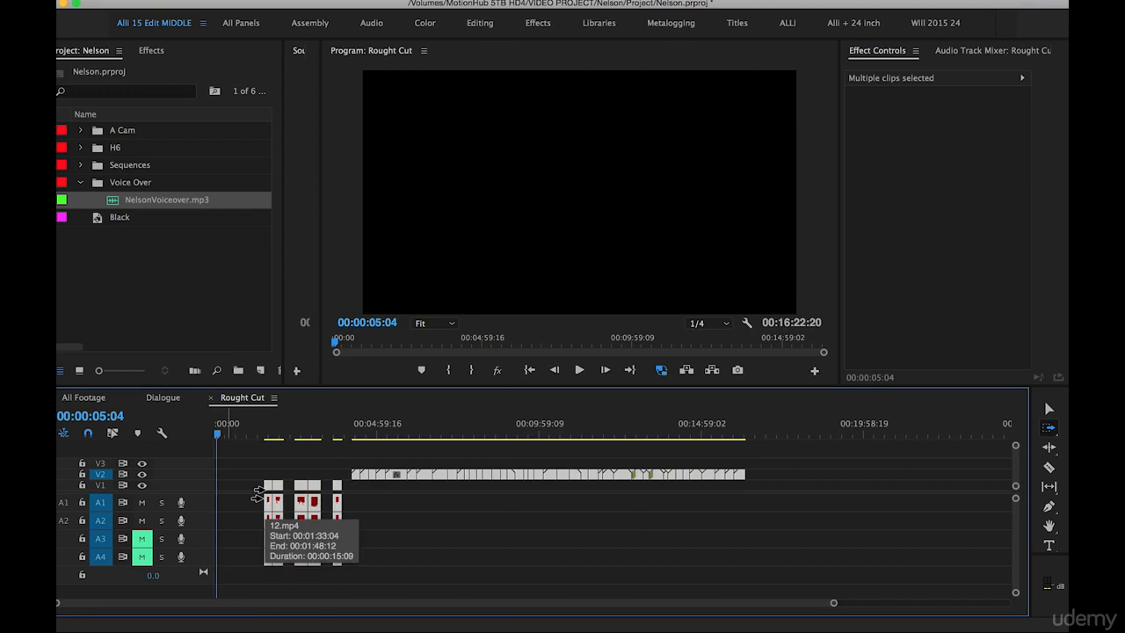
{"action": "left_click", "coordinate": [309, 489]}
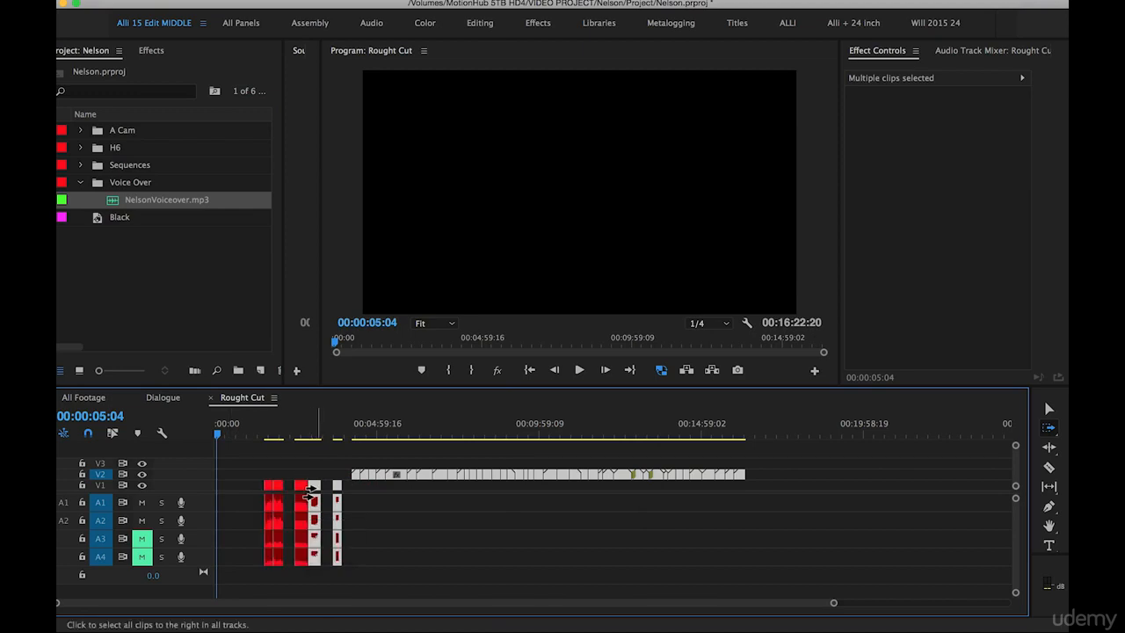
{"action": "mouse_move", "coordinate": [311, 491]}
{"action": "left_mouse_down"}
{"action": "mouse_move", "coordinate": [365, 493]}
{"action": "mouse_move", "coordinate": [310, 485]}
{"action": "left_mouse_up"}
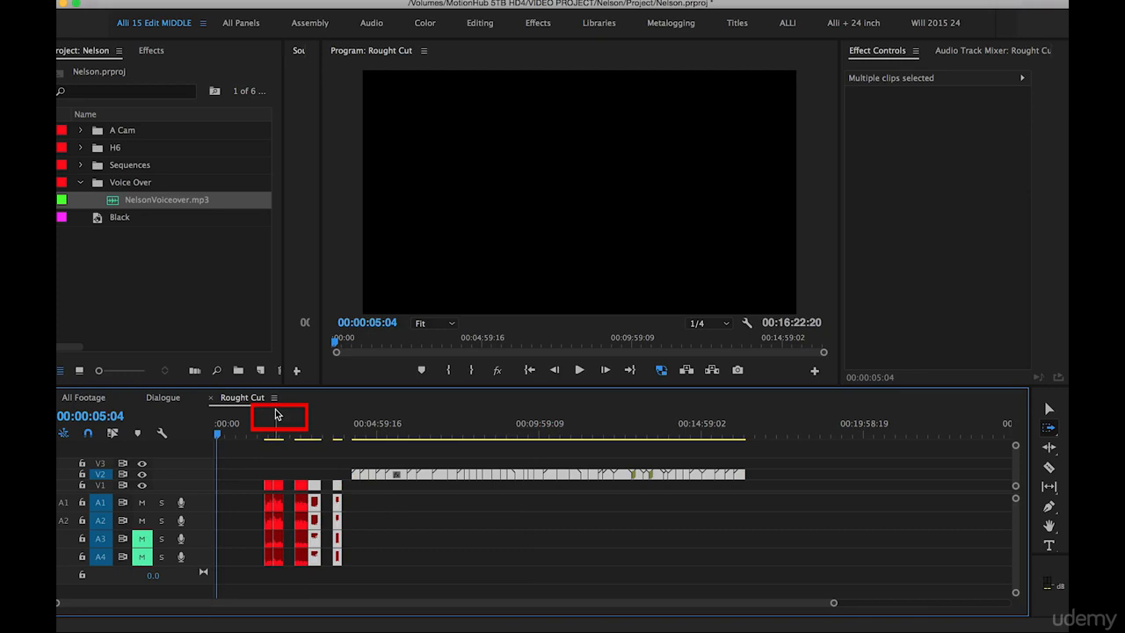
Place NelsonVoiceover.mp3 at the very start of the sequence on tracks A1 and A2
{"action": "left_click_drag", "start_coordinate": [112, 200], "coordinate": [202, 503]}
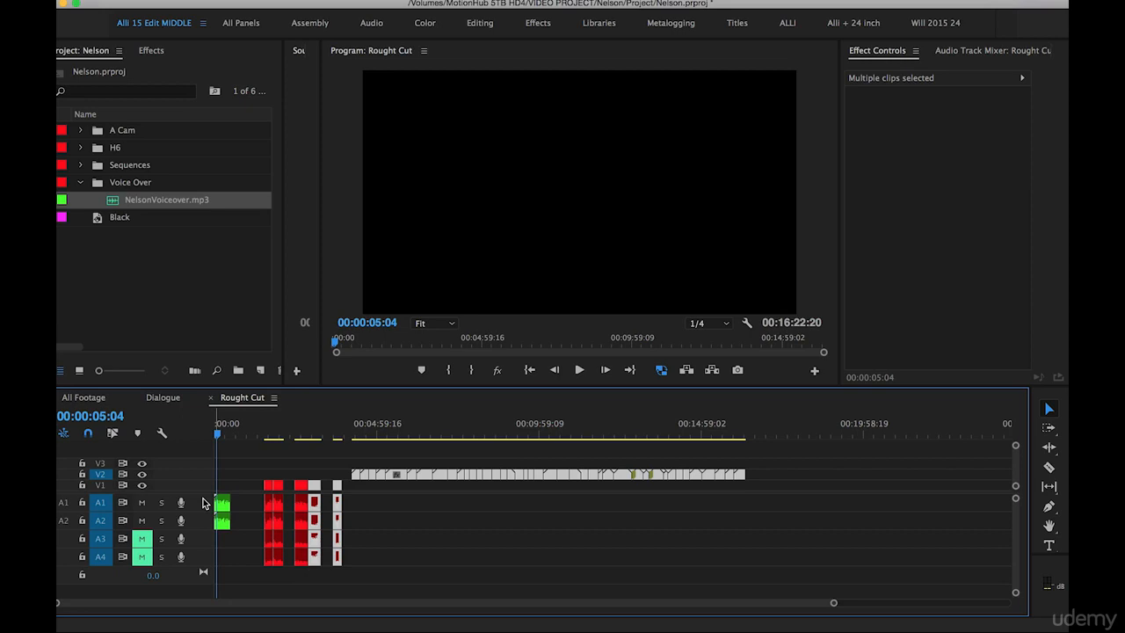
{"action": "left_click", "coordinate": [256, 461]}
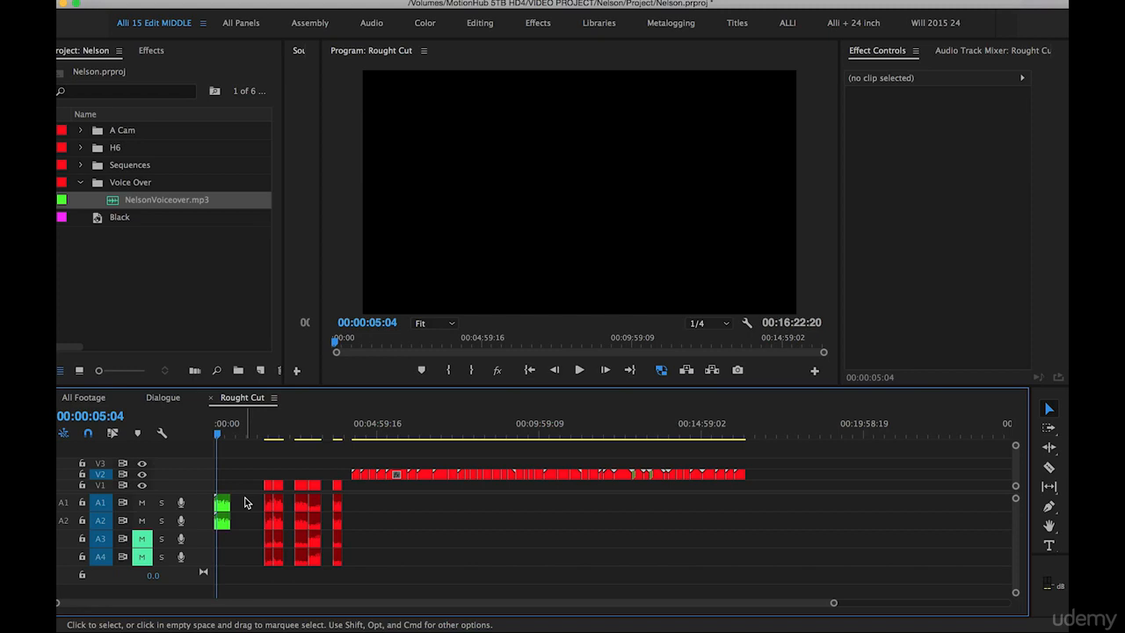
{"action": "key", "text": "super+z"}
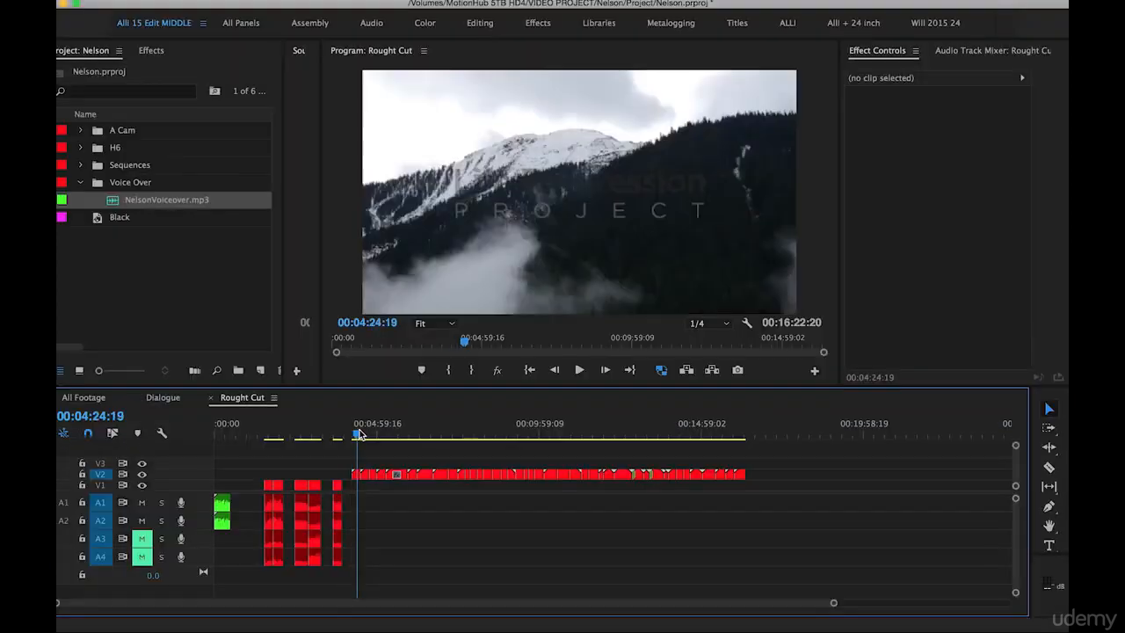
Move the opening footage clips 4.mp4 to 7.mp4 on V2 to the start of the sequence above the voiceover
{"action": "left_click_drag", "start_coordinate": [354, 435], "coordinate": [392, 438]}
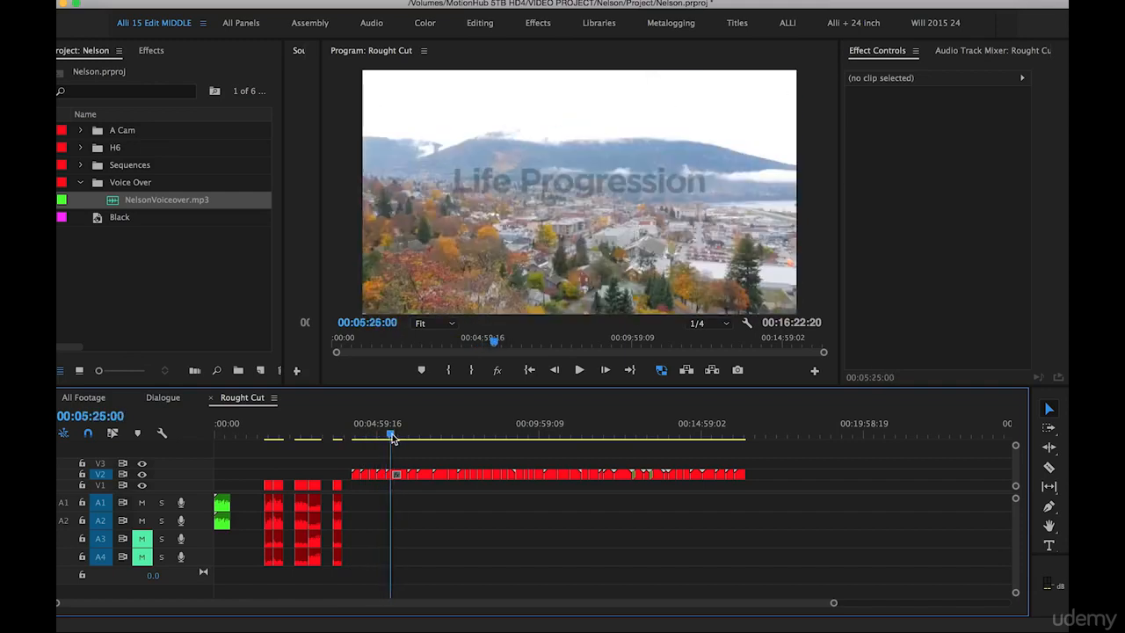
{"action": "key", "text": "="}
{"action": "key", "text": "="}
{"action": "left_click_drag", "start_coordinate": [461, 456], "coordinate": [592, 479]}
{"action": "key", "text": "-"}
{"action": "key", "text": "-"}
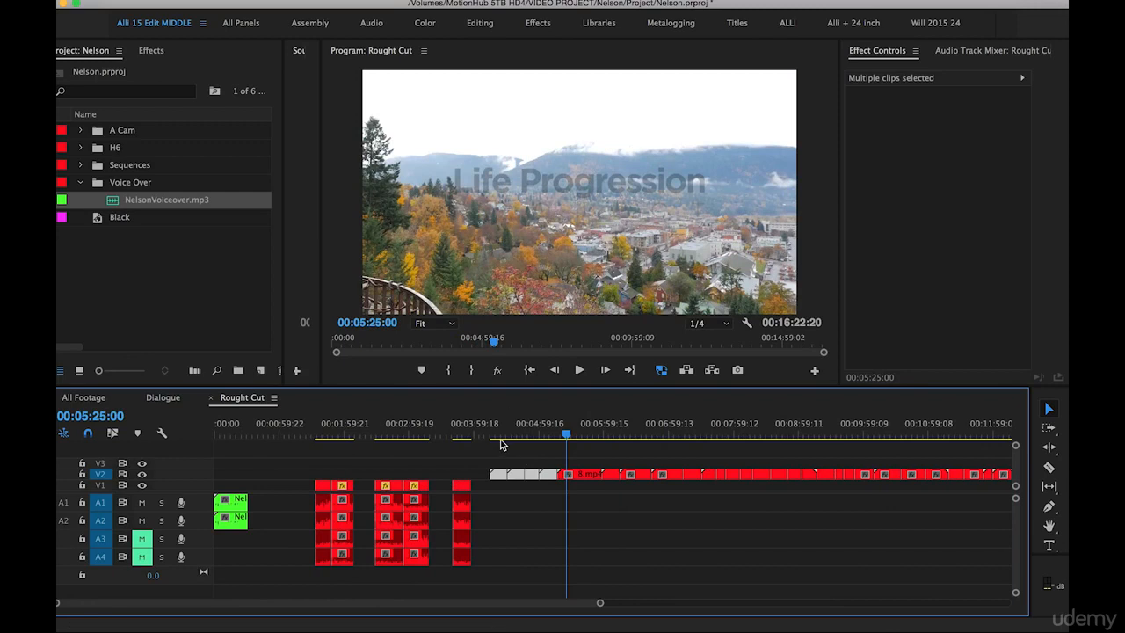
{"action": "left_click_drag", "start_coordinate": [499, 477], "coordinate": [210, 474]}
{"action": "left_click_drag", "start_coordinate": [230, 425], "coordinate": [210, 424]}
Shift every clip after the opening voiceover group forward by about 56 seconds with the Track Select tool to make room
{"action": "key", "text": "="}
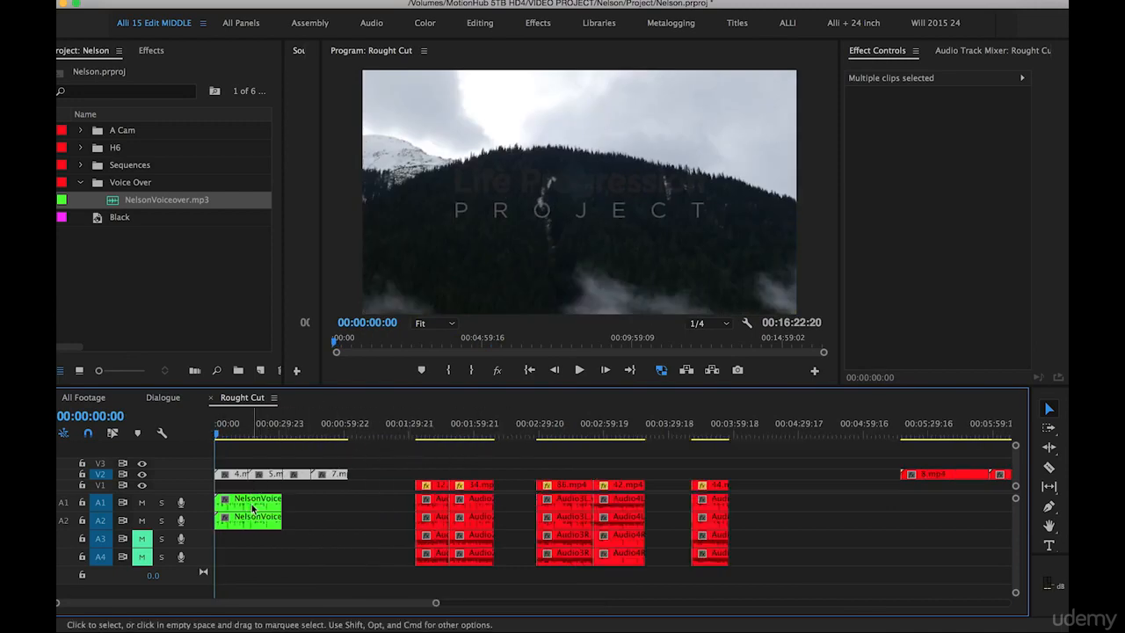
{"action": "key", "text": "="}
{"action": "key", "text": "-"}
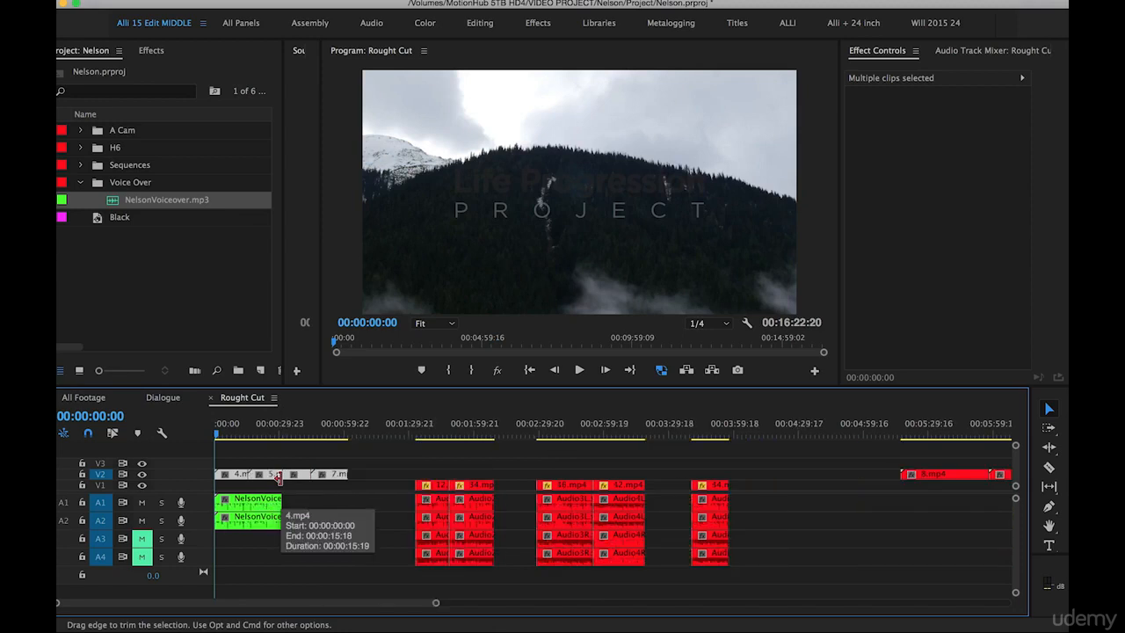
{"action": "key", "text": "a"}
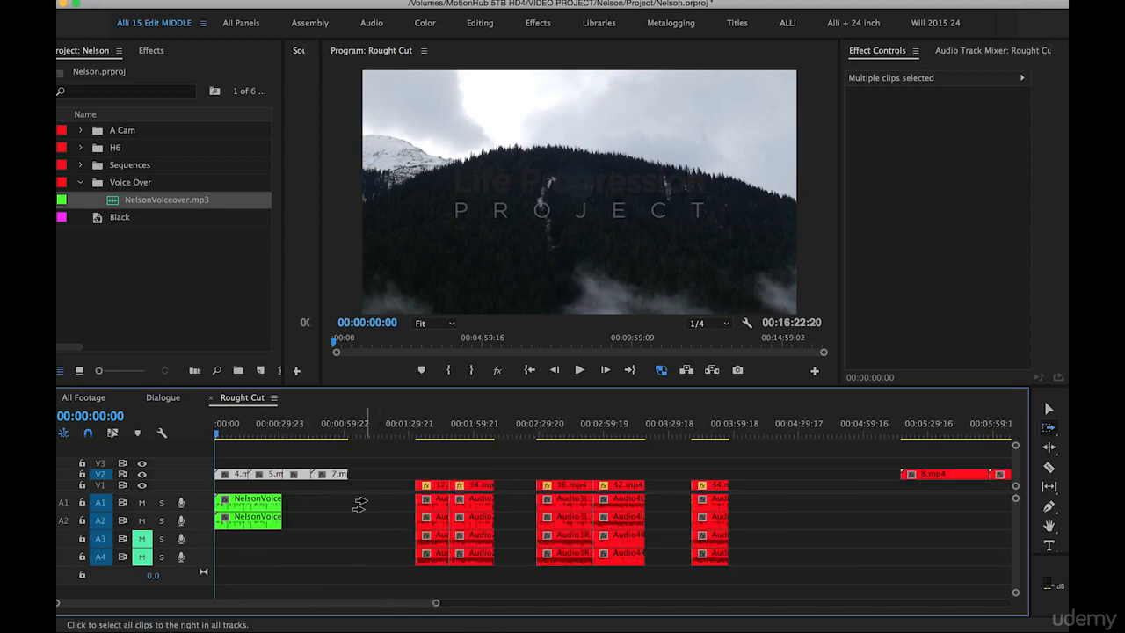
{"action": "left_click_drag", "start_coordinate": [402, 483], "coordinate": [545, 483]}
{"action": "key", "text": "v"}
{"action": "left_click", "coordinate": [515, 478]}
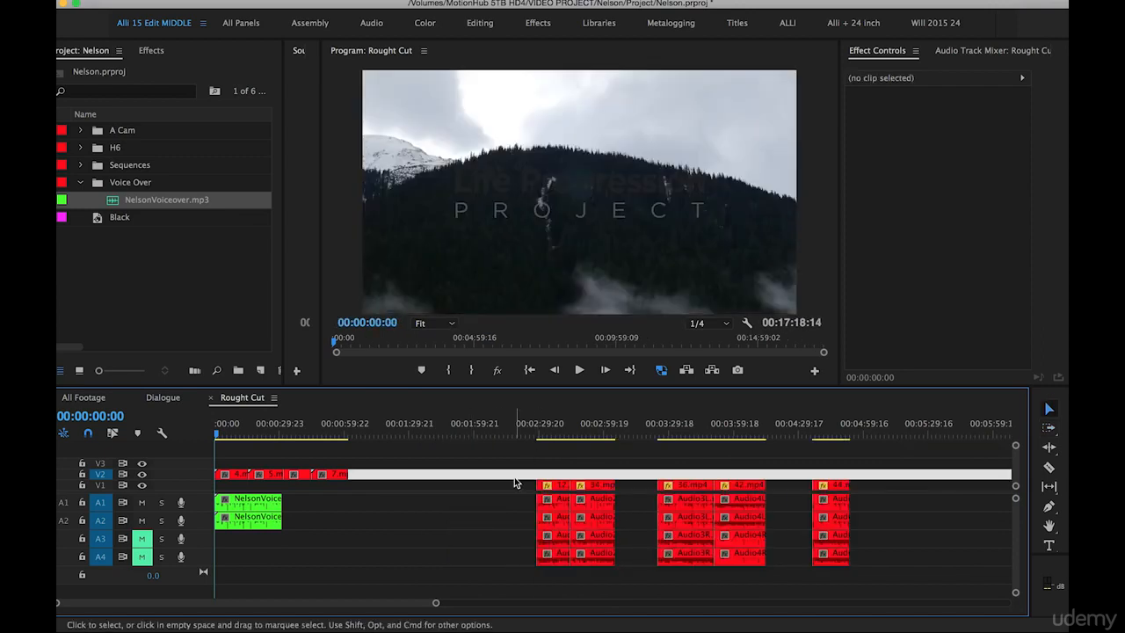
Move the town footage group beginning with 8.mp4 on V2 directly behind 7.mp4, starting at 00:01:02:00
{"action": "key", "text": "-"}
{"action": "left_click", "coordinate": [631, 431]}
{"action": "left_click_drag", "start_coordinate": [631, 430], "coordinate": [677, 436]}
{"action": "left_click_drag", "start_coordinate": [686, 436], "coordinate": [643, 437]}
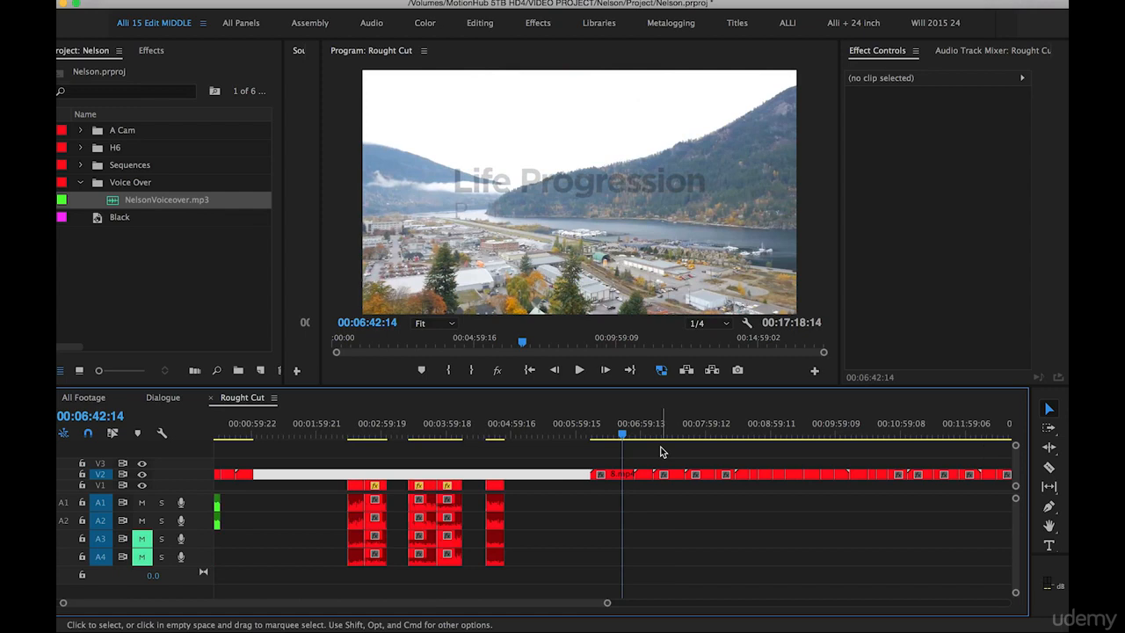
{"action": "key", "text": "Delete"}
{"action": "left_click_drag", "start_coordinate": [672, 455], "coordinate": [603, 479]}
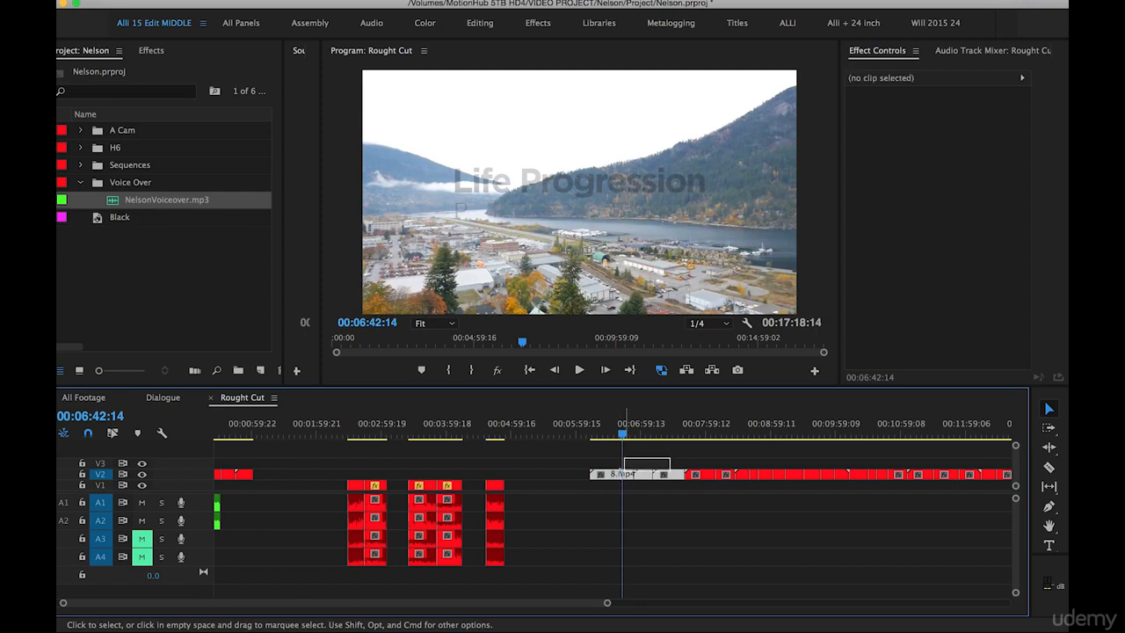
{"action": "left_click_drag", "start_coordinate": [619, 479], "coordinate": [286, 477]}
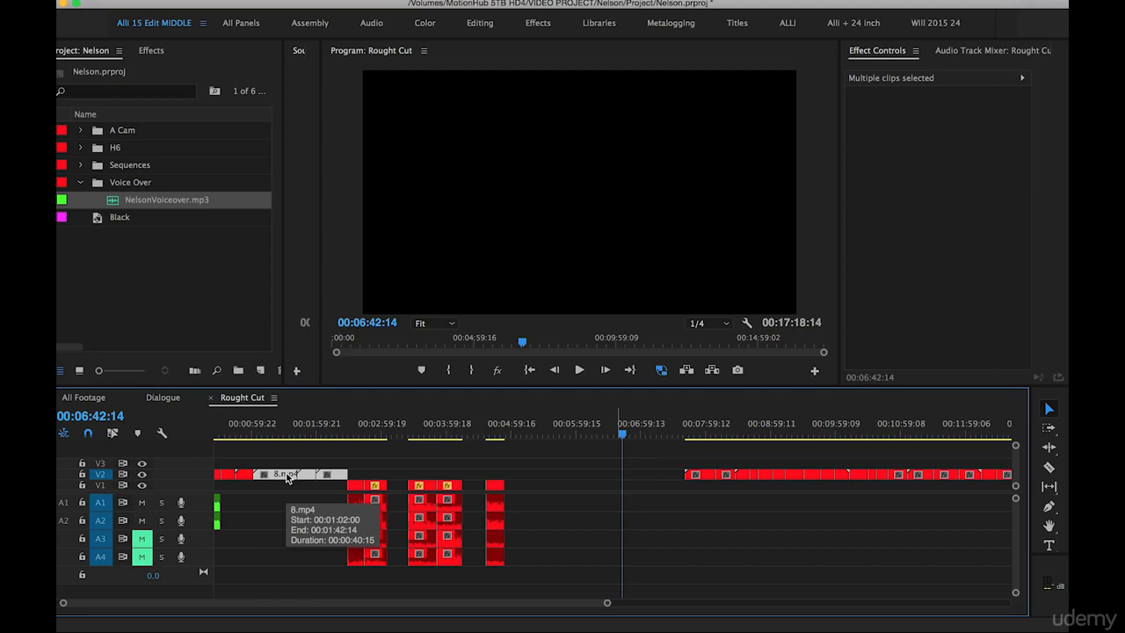
Shift all dialogue clips and remaining footage about 3 minutes 42 seconds forward, clear of the 8.mp4 group
{"action": "key", "text": "a"}
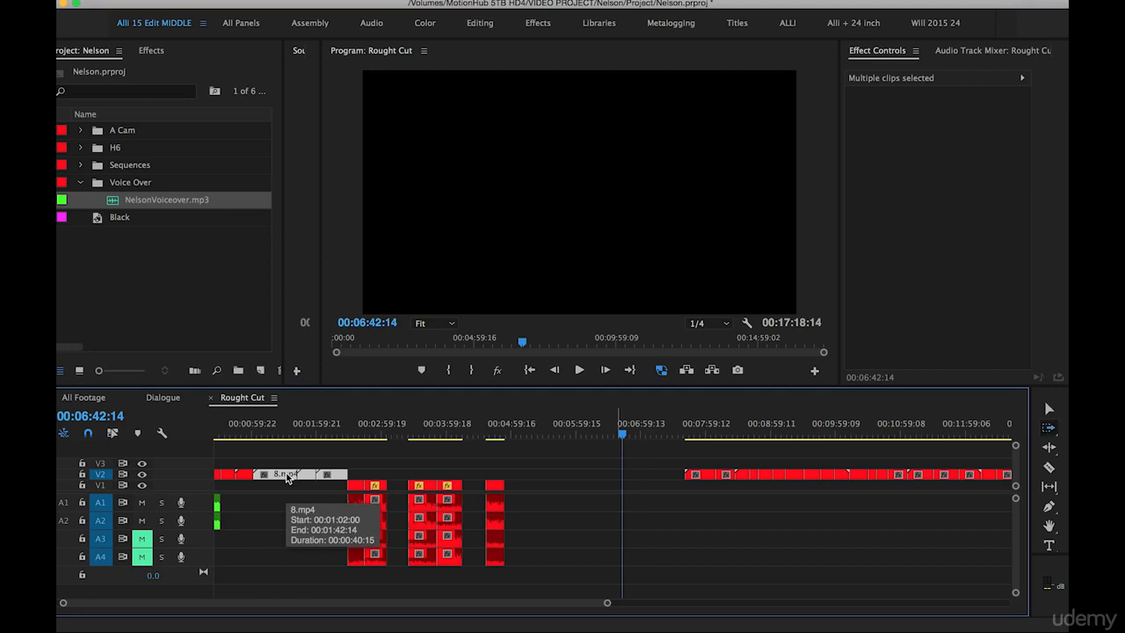
{"action": "left_click", "coordinate": [348, 486]}
{"action": "left_click_drag", "start_coordinate": [346, 488], "coordinate": [585, 498]}
{"action": "key", "text": "v"}
{"action": "key", "text": "minus"}
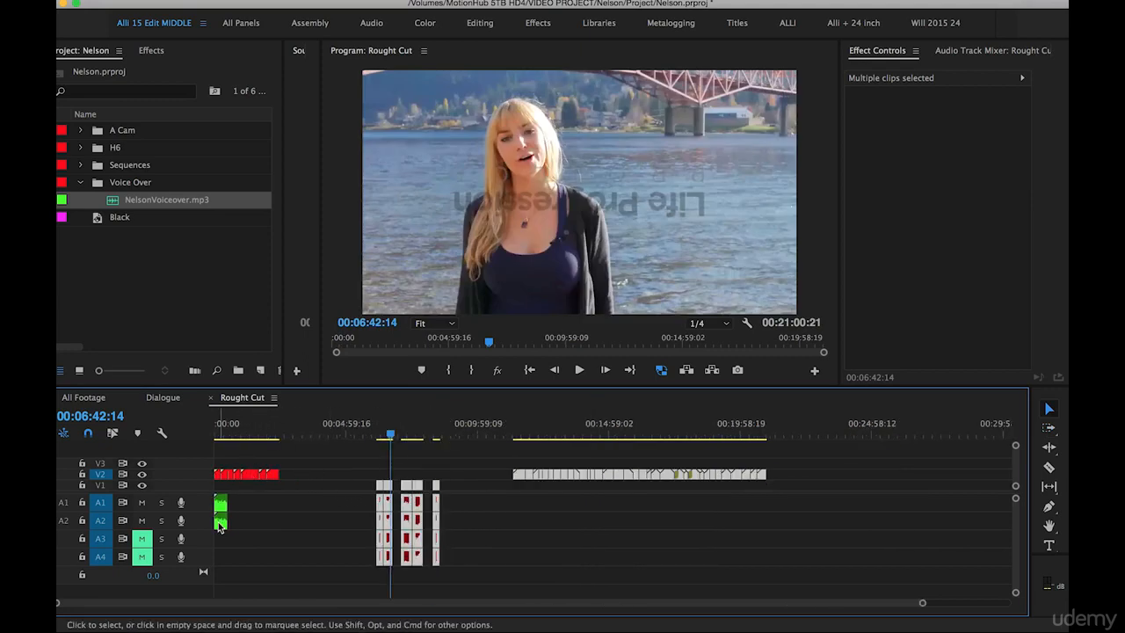
{"action": "left_click", "coordinate": [358, 514]}
Locate the forest walking shot 17.mp4 in the remaining footage and move it from V2 down to V1
{"action": "mouse_move", "coordinate": [518, 437]}
{"action": "left_mouse_down"}
{"action": "mouse_move", "coordinate": [547, 442]}
{"action": "mouse_move", "coordinate": [517, 441]}
{"action": "mouse_move", "coordinate": [537, 442]}
{"action": "left_mouse_up"}
{"action": "key", "text": "equal"}
{"action": "key", "text": "equal"}
{"action": "key", "text": "equal"}
{"action": "key", "text": "equal"}
{"action": "left_click_drag", "start_coordinate": [712, 432], "coordinate": [733, 435]}
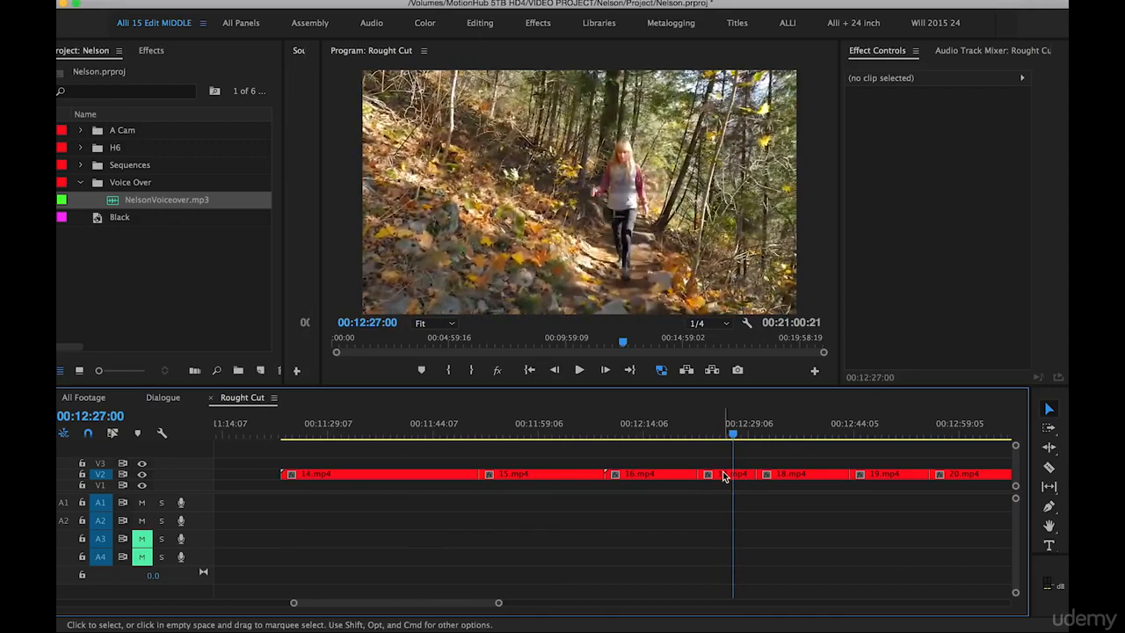
{"action": "left_click", "coordinate": [724, 480]}
{"action": "left_click_drag", "start_coordinate": [724, 480], "coordinate": [724, 488]}
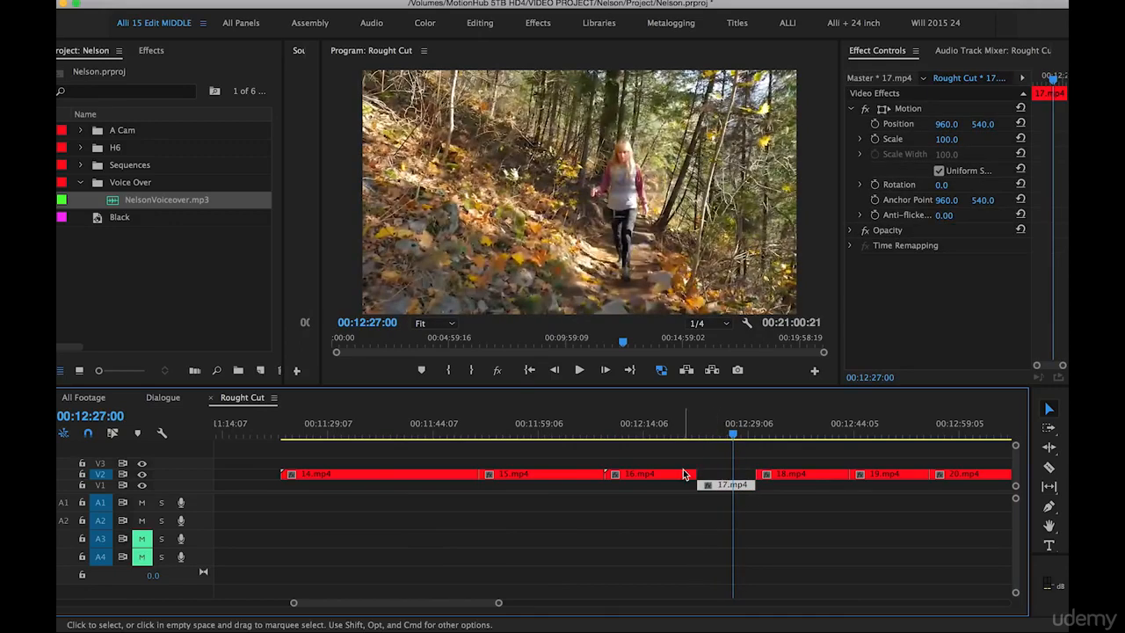
Review the shots following 17.mp4, return 17.mp4 to V2, and cut clips 17.mp4 to 20.mp4 from the sequence
{"action": "scroll", "coordinate": [683, 471], "scroll_direction": "right", "scroll_amount": 3}
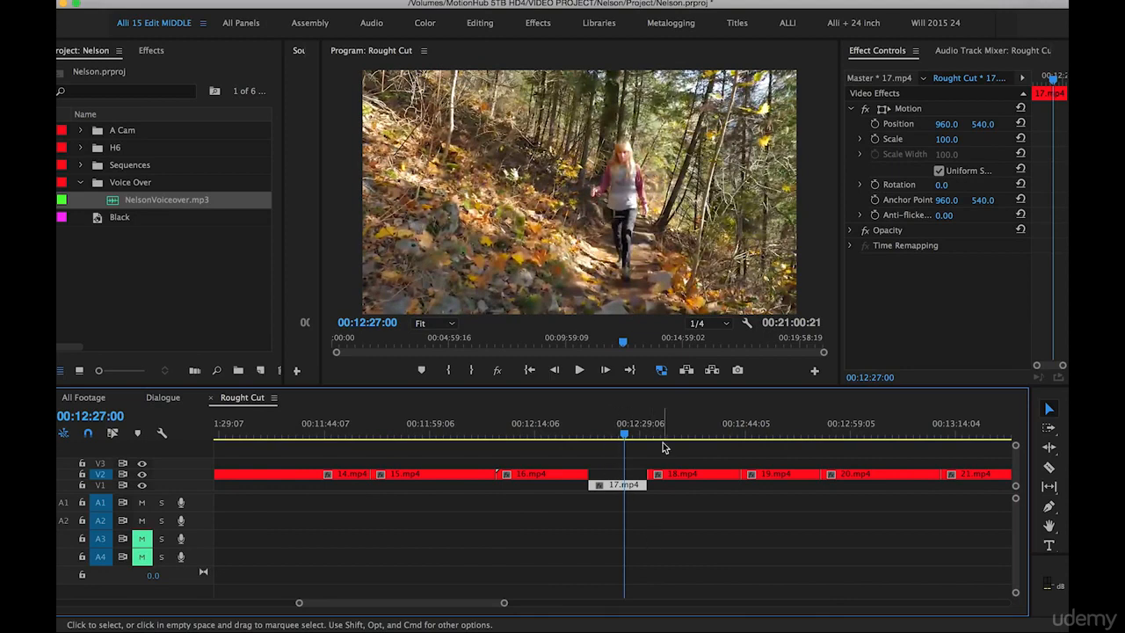
{"action": "left_click_drag", "start_coordinate": [664, 431], "coordinate": [883, 431]}
{"action": "left_click_drag", "start_coordinate": [622, 431], "coordinate": [837, 442]}
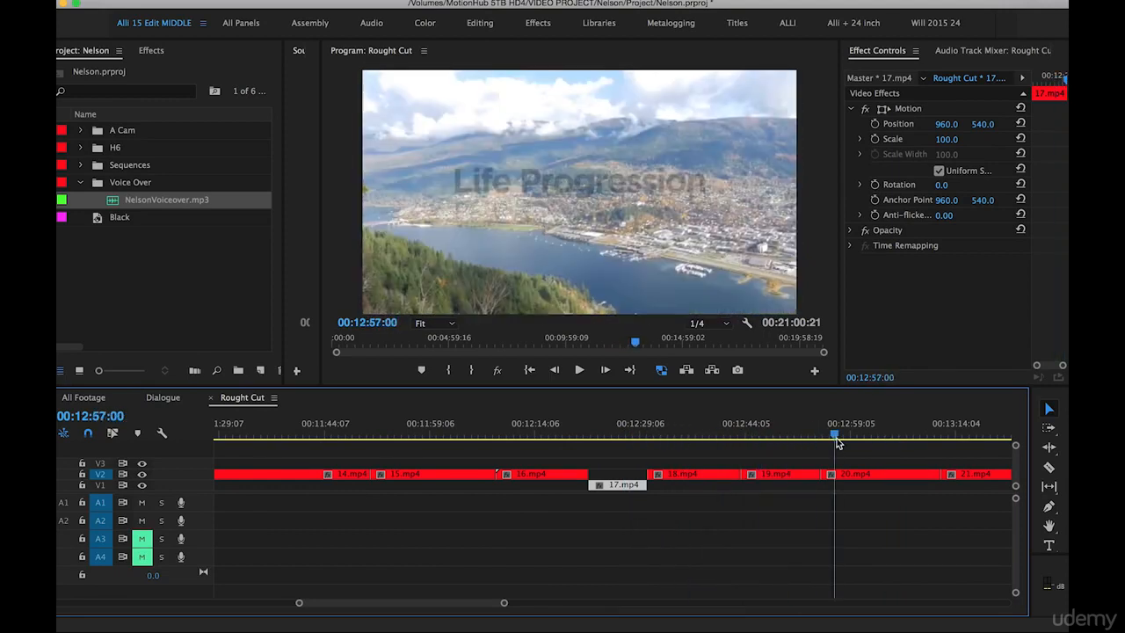
{"action": "left_click", "coordinate": [678, 430]}
{"action": "left_click_drag", "start_coordinate": [678, 431], "coordinate": [771, 442]}
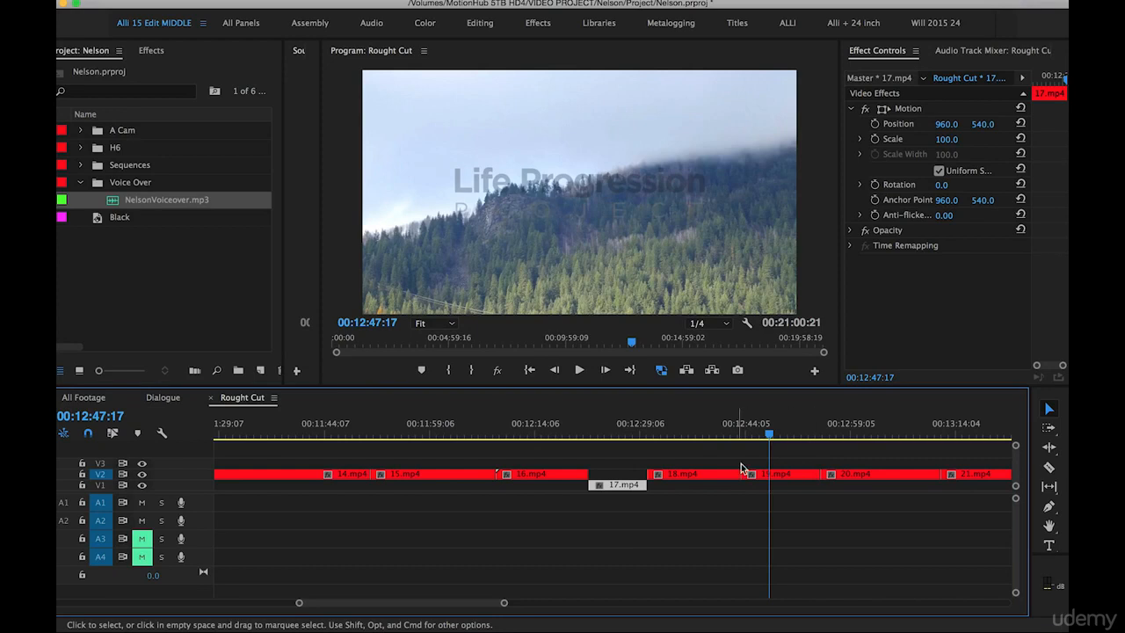
{"action": "mouse_move", "coordinate": [846, 437]}
{"action": "left_mouse_down"}
{"action": "mouse_move", "coordinate": [881, 429]}
{"action": "mouse_move", "coordinate": [648, 435]}
{"action": "mouse_move", "coordinate": [866, 433]}
{"action": "left_mouse_up"}
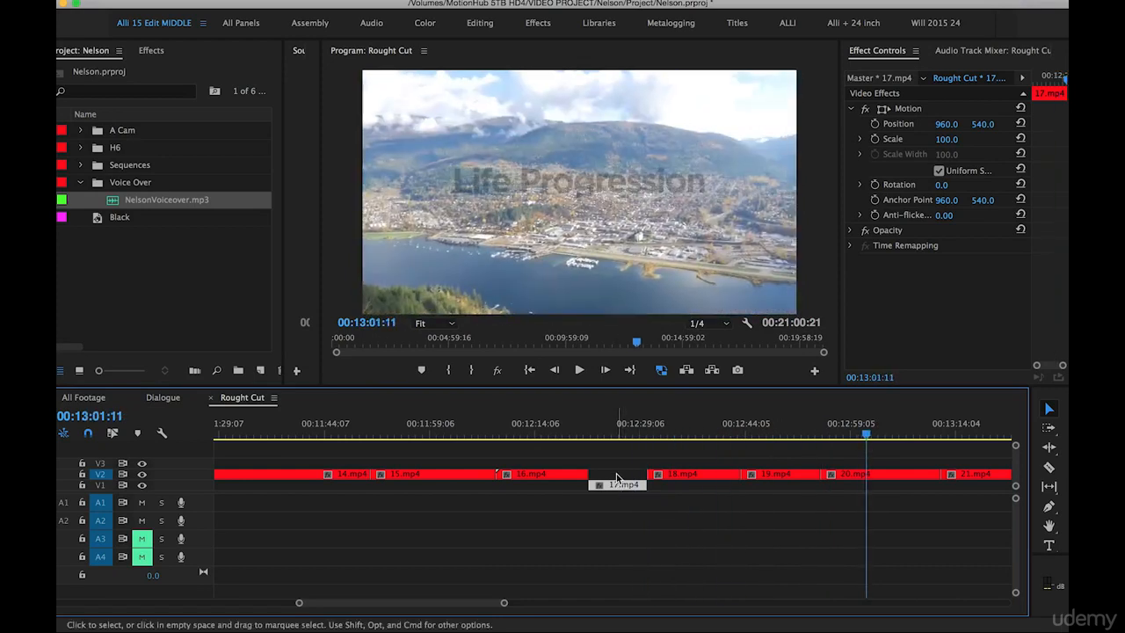
{"action": "left_click_drag", "start_coordinate": [618, 486], "coordinate": [887, 490]}
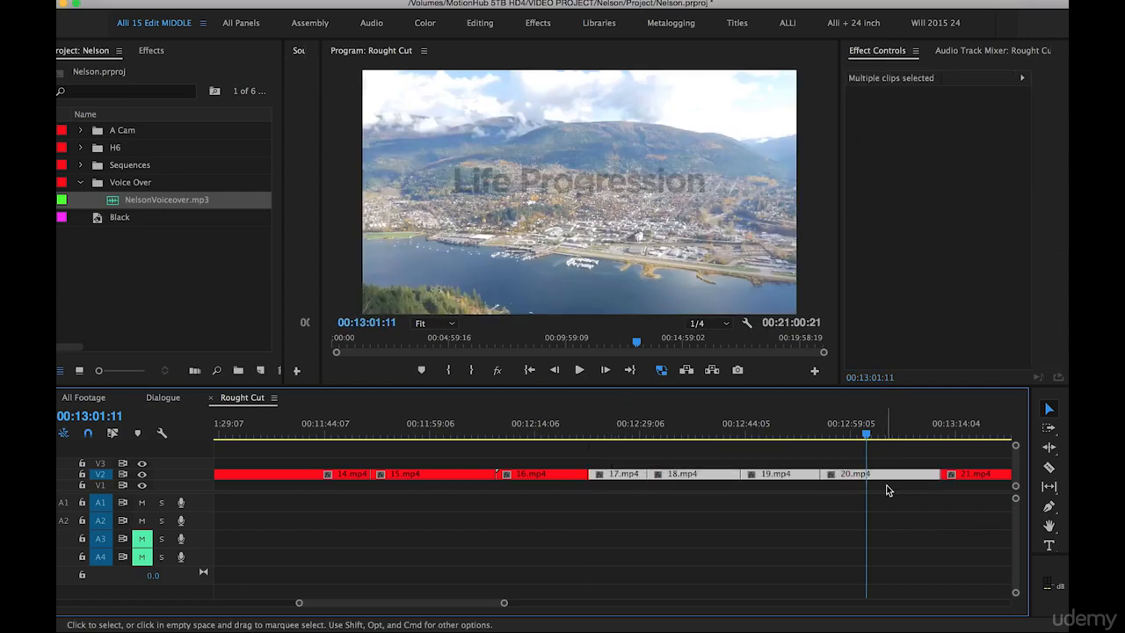
{"action": "key", "text": "super+x"}
Move the first three dialogue clips with their audio earlier in the sequence, and paste the cut footage onto V2 at 00:07:41:14
{"action": "key", "text": "minus"}
{"action": "scroll", "coordinate": [507, 482], "scroll_direction": "left", "scroll_amount": 2}
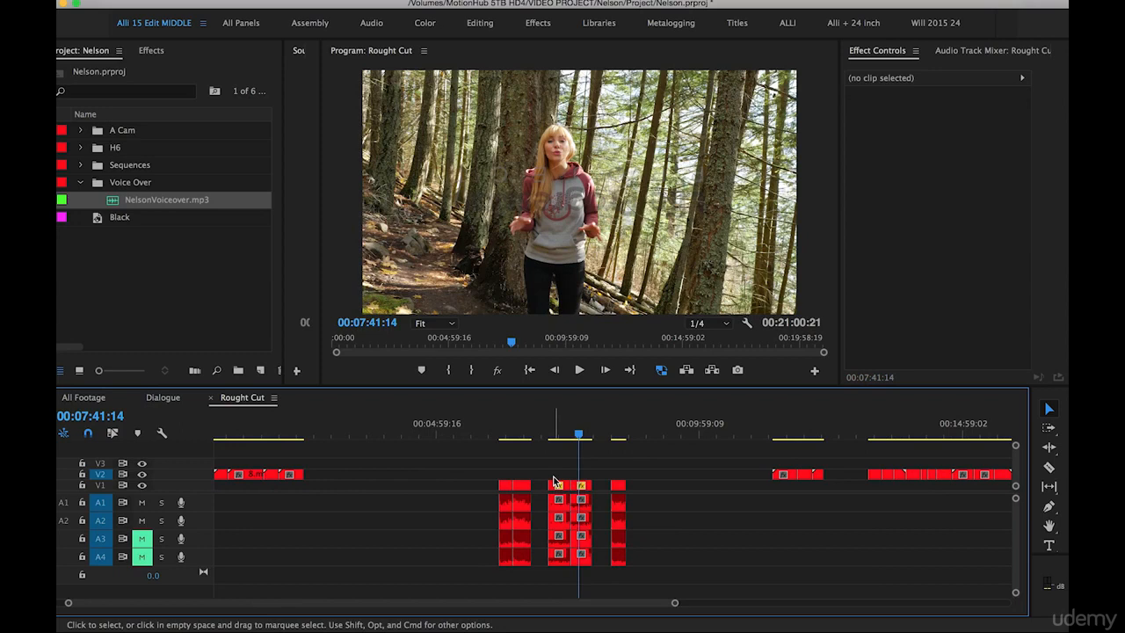
{"action": "left_click_drag", "start_coordinate": [554, 480], "coordinate": [439, 591]}
{"action": "left_click_drag", "start_coordinate": [515, 501], "coordinate": [393, 490]}
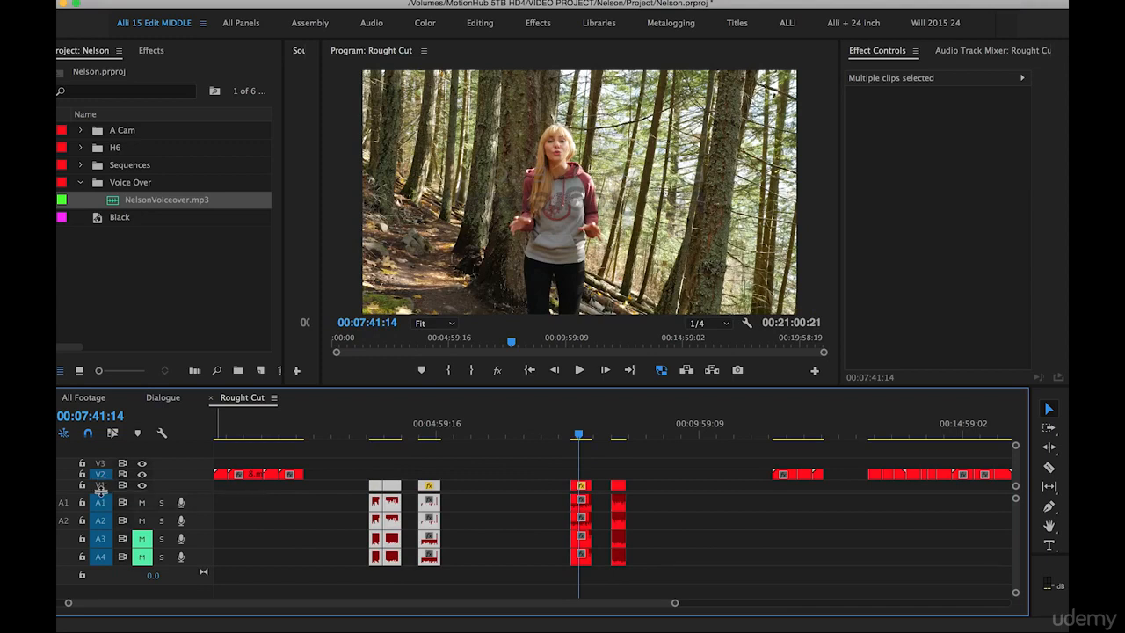
{"action": "key", "text": "super+v"}
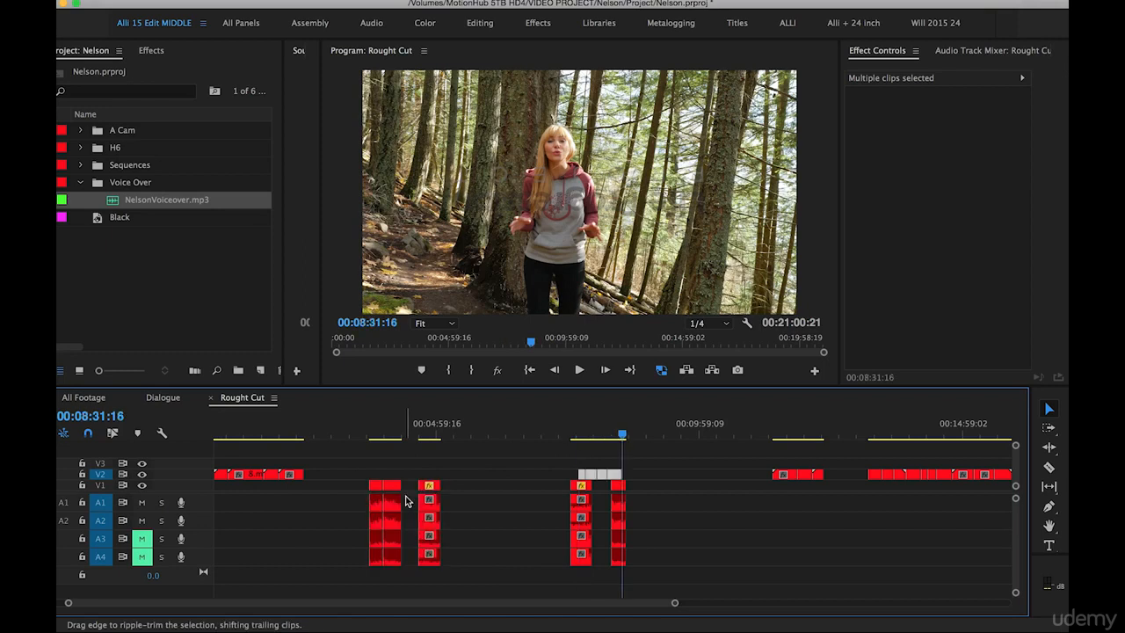
Move the dialogue clip beneath the end of the pasted forest footage, with its audio, about 1 minute 50 seconds later
{"action": "left_click", "coordinate": [567, 444]}
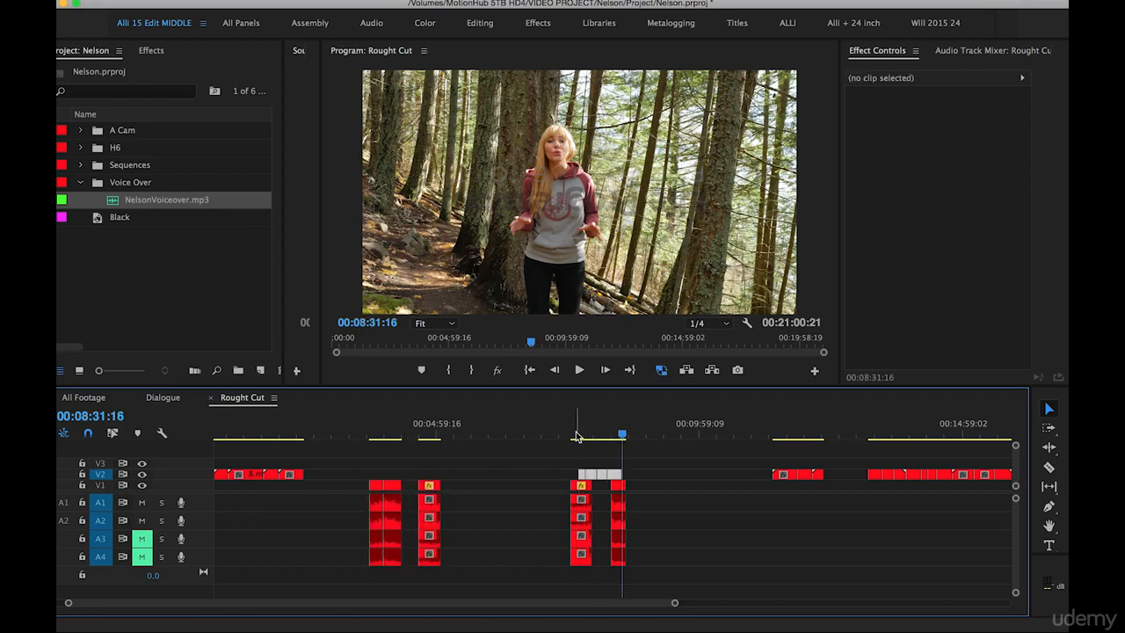
{"action": "left_click_drag", "start_coordinate": [563, 464], "coordinate": [605, 475]}
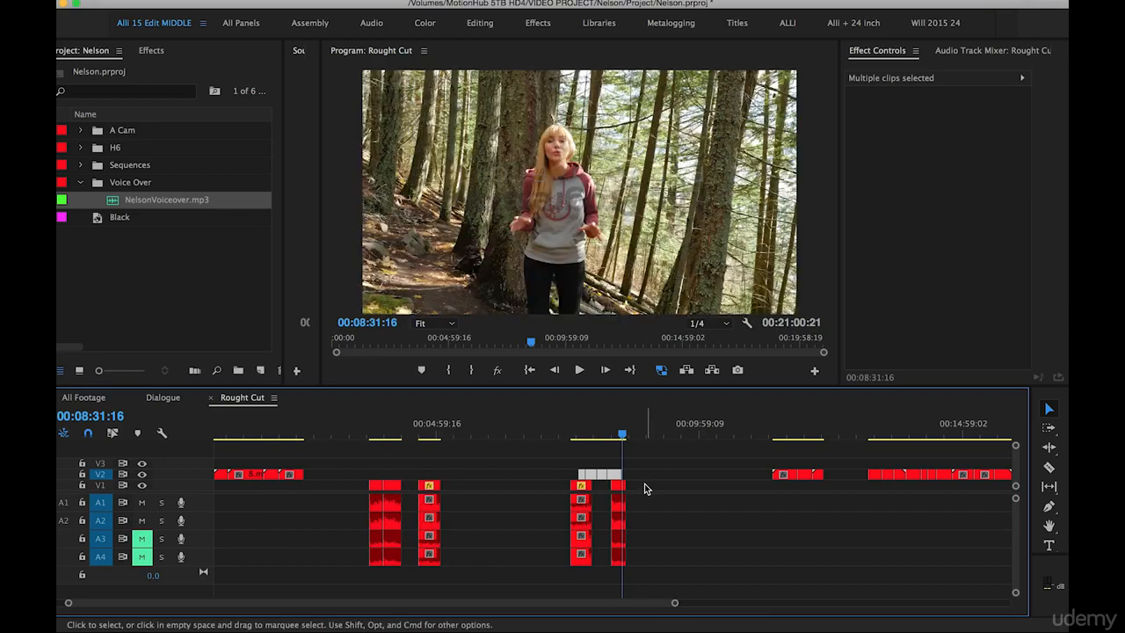
{"action": "left_click", "coordinate": [618, 491]}
{"action": "left_click_drag", "start_coordinate": [619, 492], "coordinate": [730, 503]}
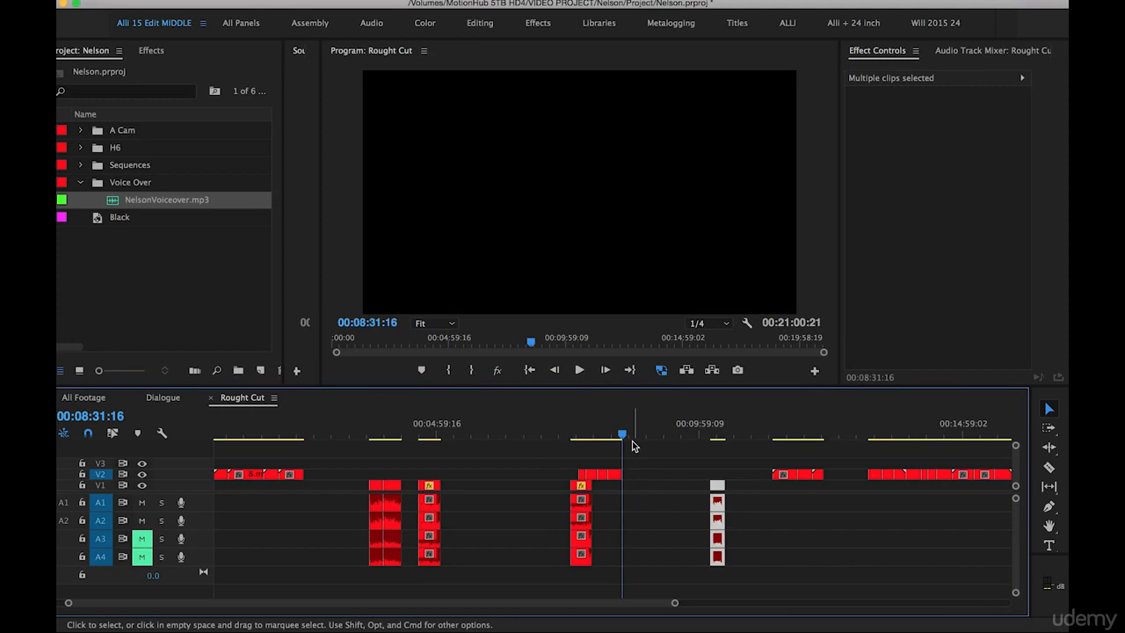
Locate the shot of the woman overlooking the town, 24.mp4, in the remaining footage and move it from V2 down to V1
{"action": "left_click_drag", "start_coordinate": [879, 439], "coordinate": [912, 439]}
{"action": "key", "text": "equal"}
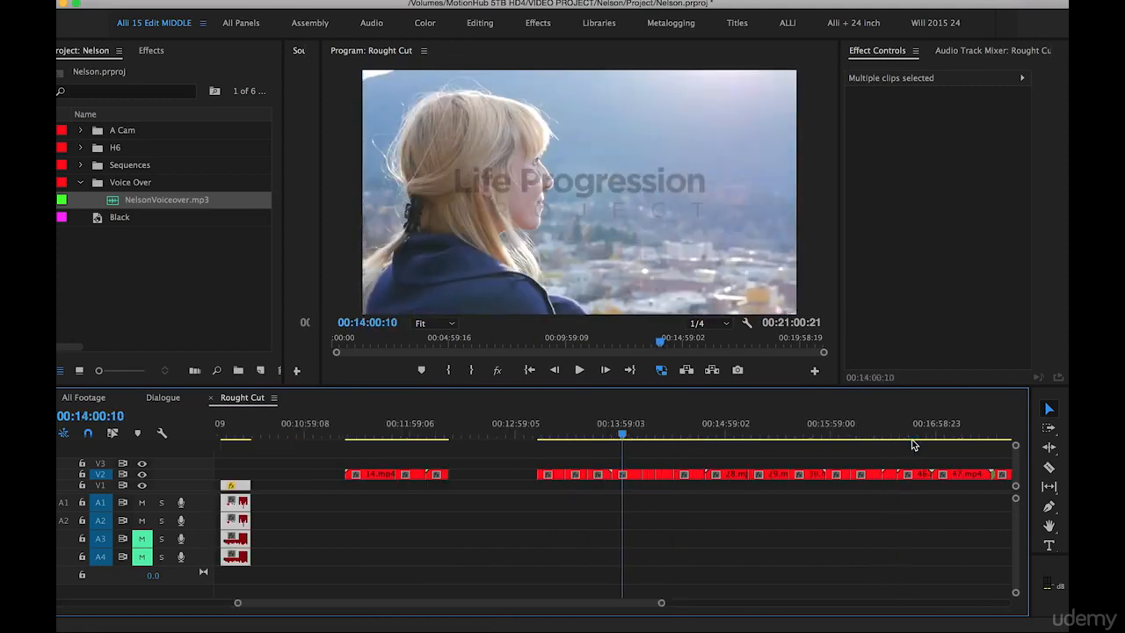
{"action": "key", "text": "equal"}
{"action": "left_click_drag", "start_coordinate": [621, 480], "coordinate": [623, 490]}
{"action": "key", "text": "equal"}
{"action": "scroll", "coordinate": [653, 477], "scroll_direction": "right", "scroll_amount": 2}
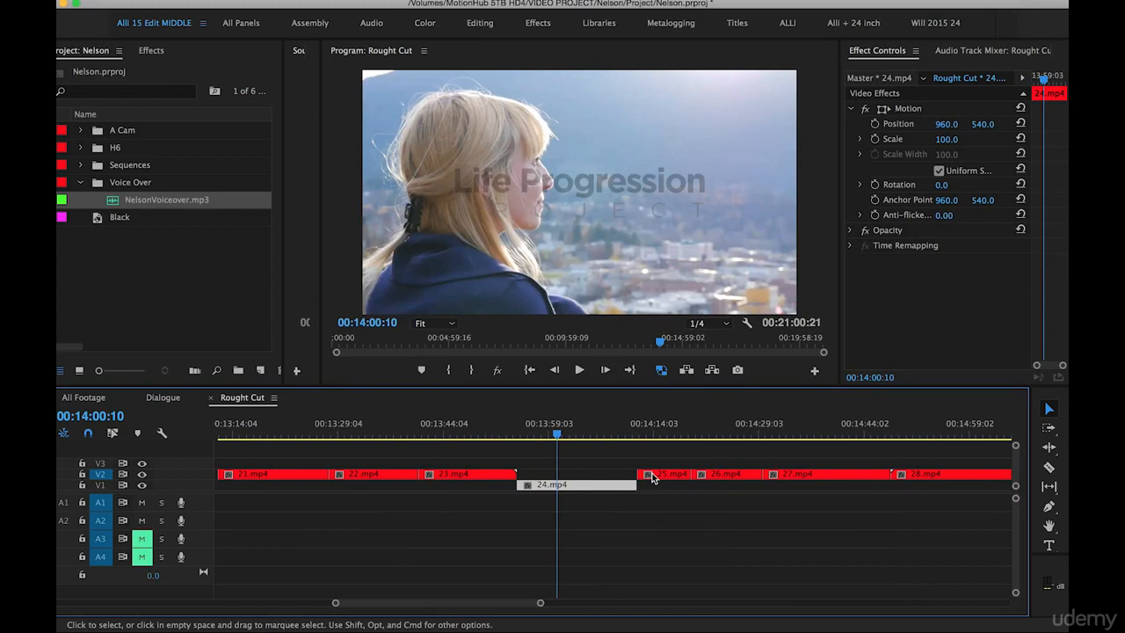
Review the shots following 24.mp4, return 24.mp4 to V2, and cut clips 24.mp4 to 26.mp4 from the sequence
{"action": "left_click_drag", "start_coordinate": [693, 428], "coordinate": [687, 450]}
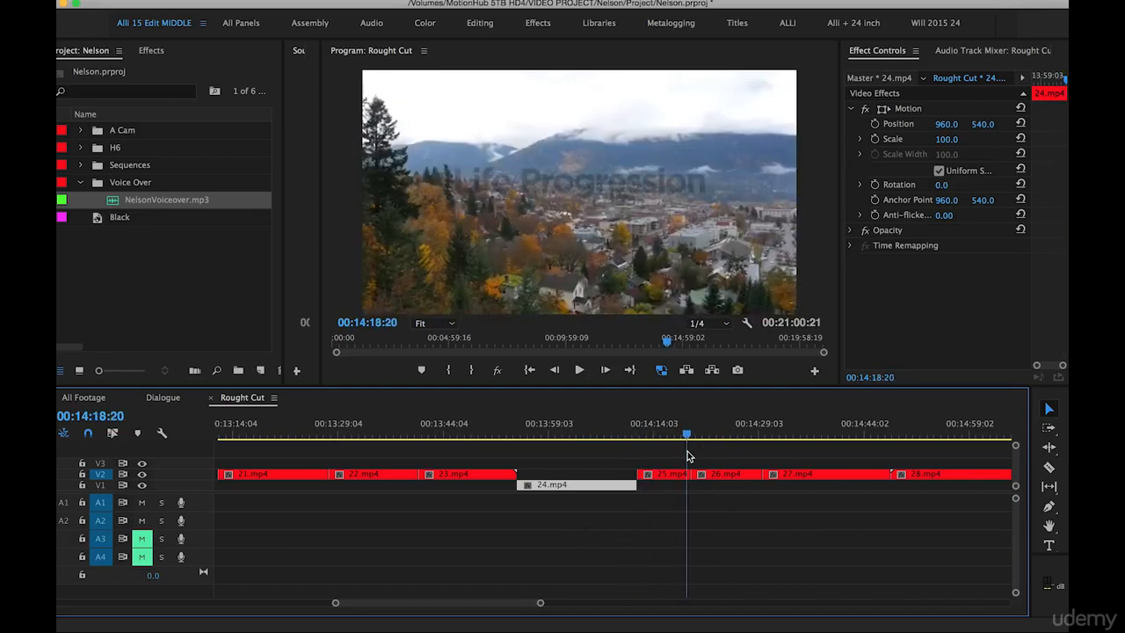
{"action": "left_click_drag", "start_coordinate": [611, 492], "coordinate": [726, 490]}
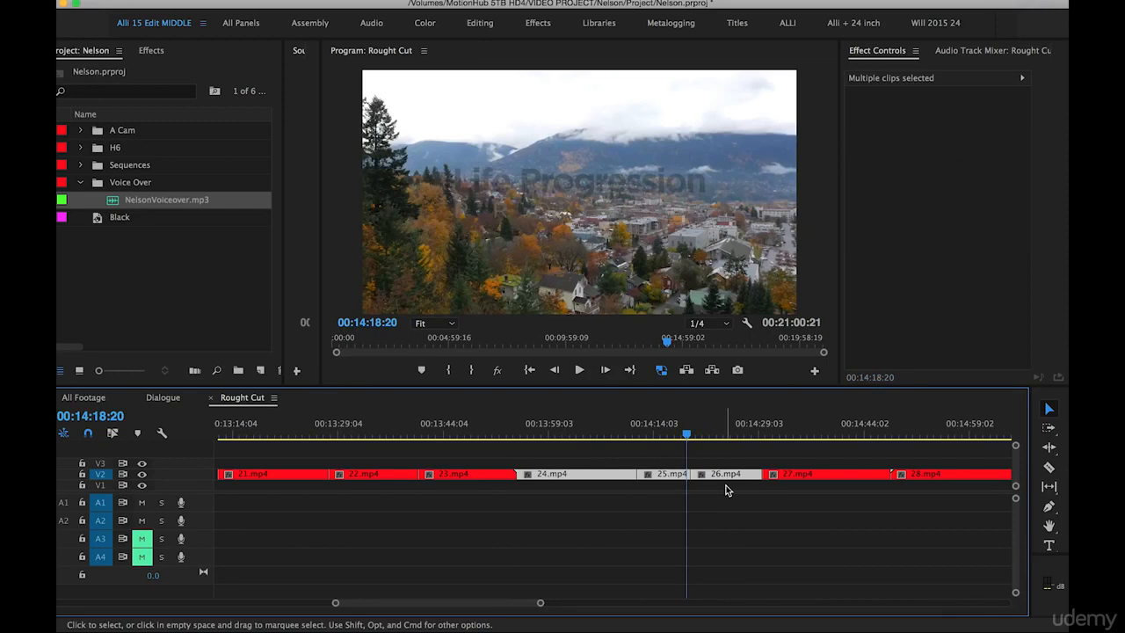
{"action": "key", "text": "Delete"}
Paste the cut footage onto V2 at 00:04:45:14 above the town overlook dialogue clip, and shift that whole group to start at 00:05:20:14
{"action": "key", "text": "minus"}
{"action": "key", "text": "minus"}
{"action": "scroll", "coordinate": [518, 471], "scroll_direction": "left", "scroll_amount": 10}
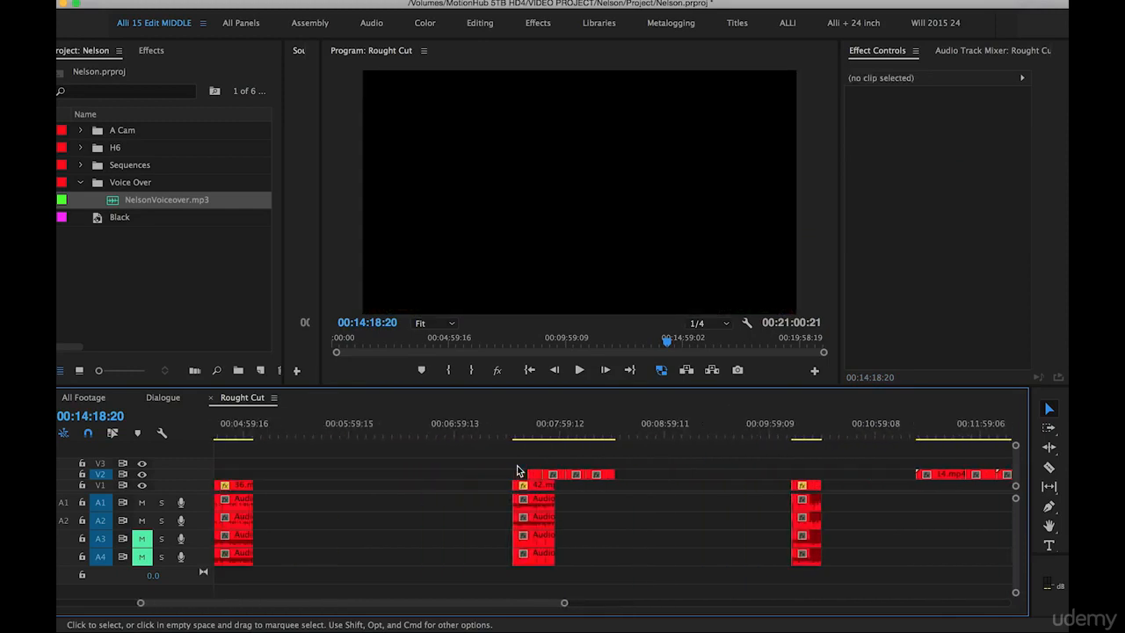
{"action": "key", "text": "minus"}
{"action": "left_click", "coordinate": [420, 430]}
{"action": "left_click_drag", "start_coordinate": [419, 430], "coordinate": [423, 433]}
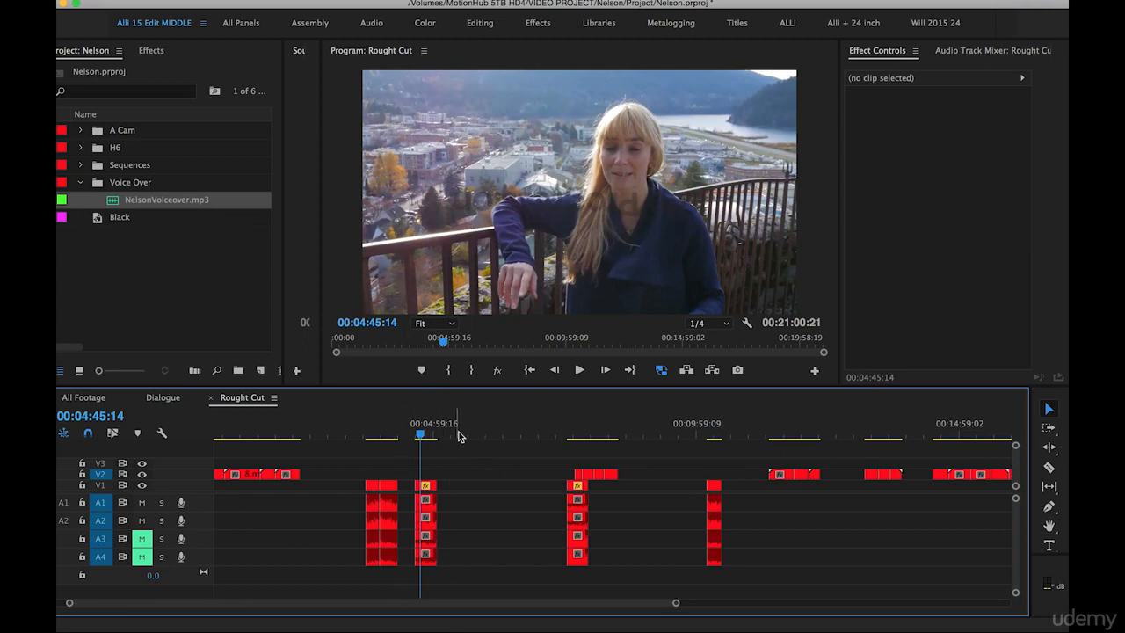
{"action": "left_click", "coordinate": [527, 369]}
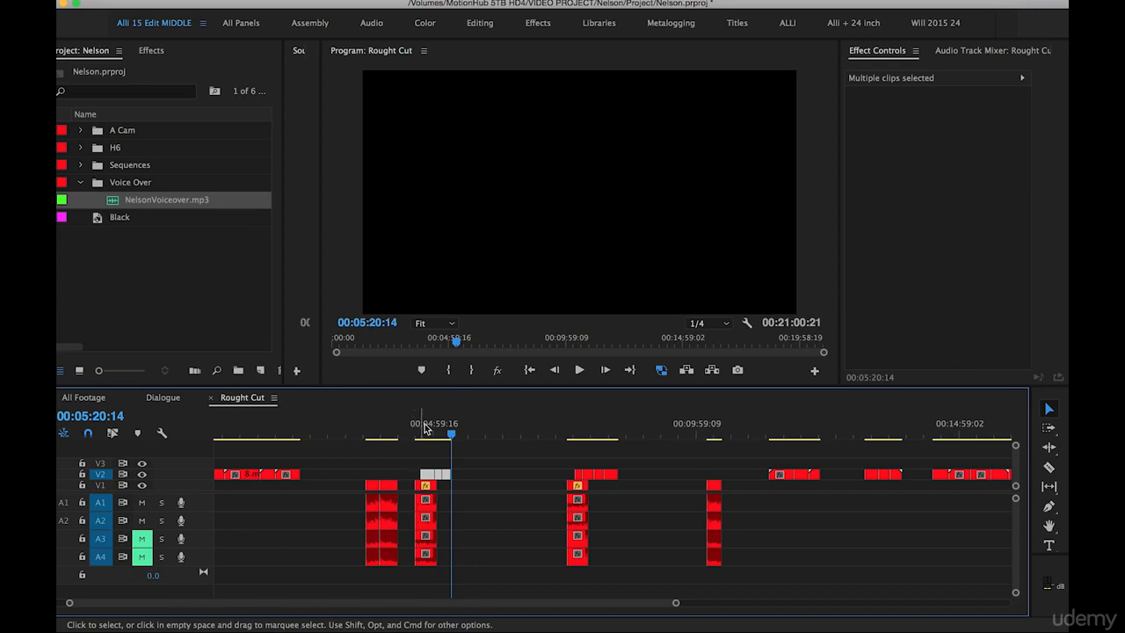
{"action": "left_click_drag", "start_coordinate": [410, 463], "coordinate": [462, 596]}
{"action": "left_click_drag", "start_coordinate": [428, 501], "coordinate": [470, 509]}
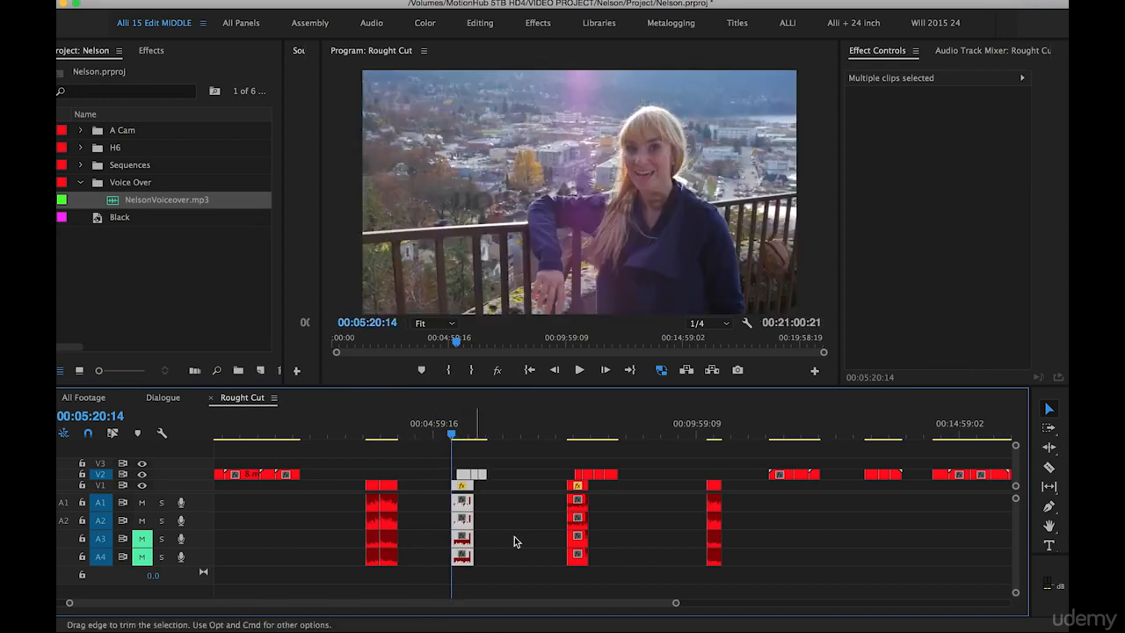
Locate the shots 29.mp4, 30.mp4 and 41.mp4 in the remaining footage and move them from V2 down to V1
{"action": "key", "text": "minus"}
{"action": "left_click_drag", "start_coordinate": [598, 436], "coordinate": [624, 437]}
{"action": "key", "text": "equal"}
{"action": "left_click_drag", "start_coordinate": [604, 475], "coordinate": [604, 485]}
{"action": "left_click_drag", "start_coordinate": [657, 434], "coordinate": [733, 434]}
{"action": "left_click_drag", "start_coordinate": [791, 474], "coordinate": [791, 485]}
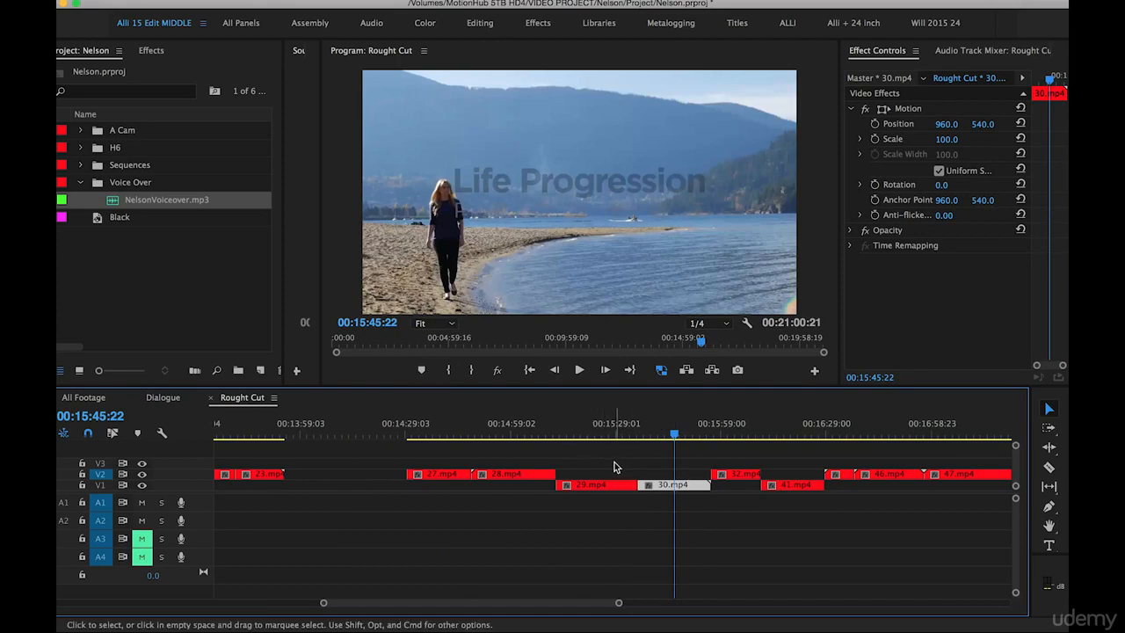
Cut clips 29.mp4, 30.mp4 and 41.mp4 and paste them onto V2 above the 34.mp4 dialogue clip filmed by the bridge
{"action": "key", "text": "super+s"}
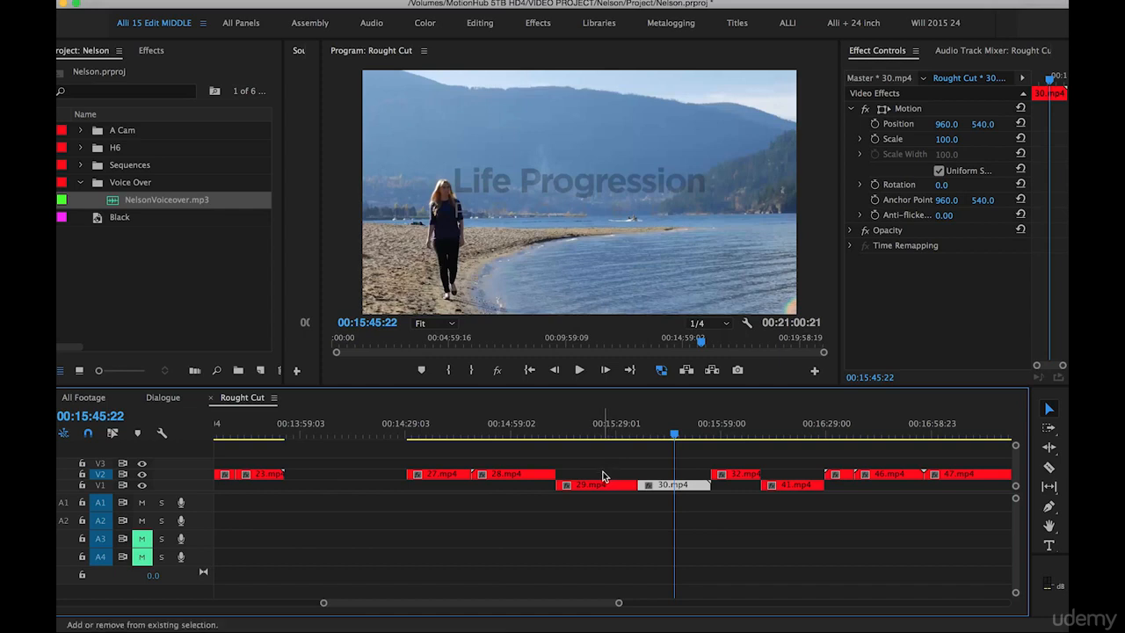
{"action": "left_click", "coordinate": [603, 483], "text": "shift"}
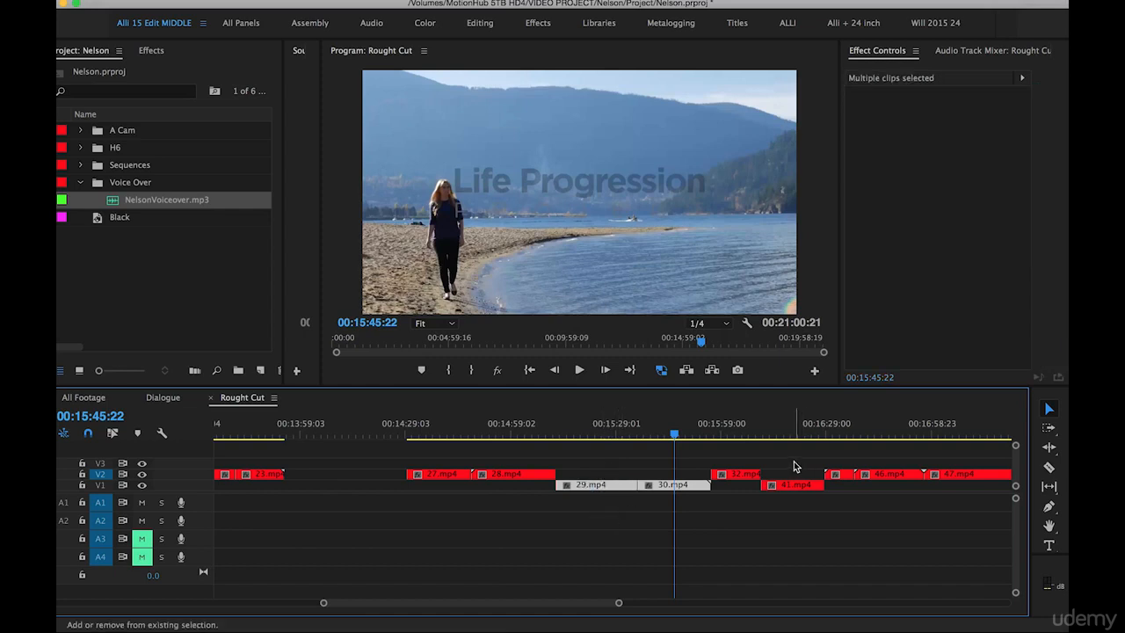
{"action": "left_click", "coordinate": [792, 484], "text": "shift"}
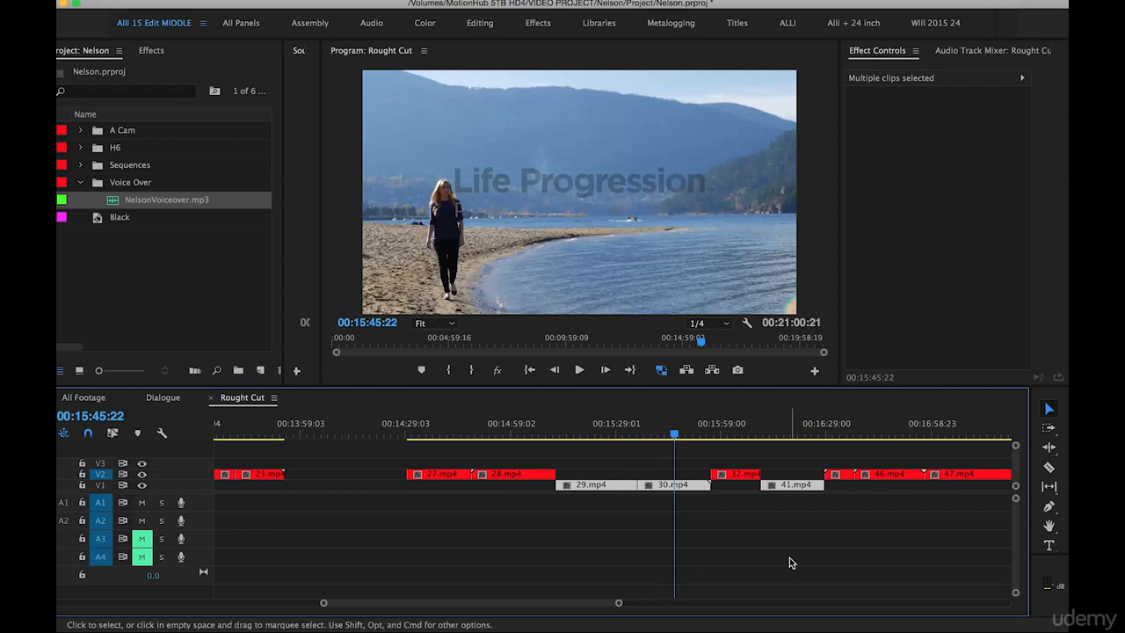
{"action": "key", "text": "Delete"}
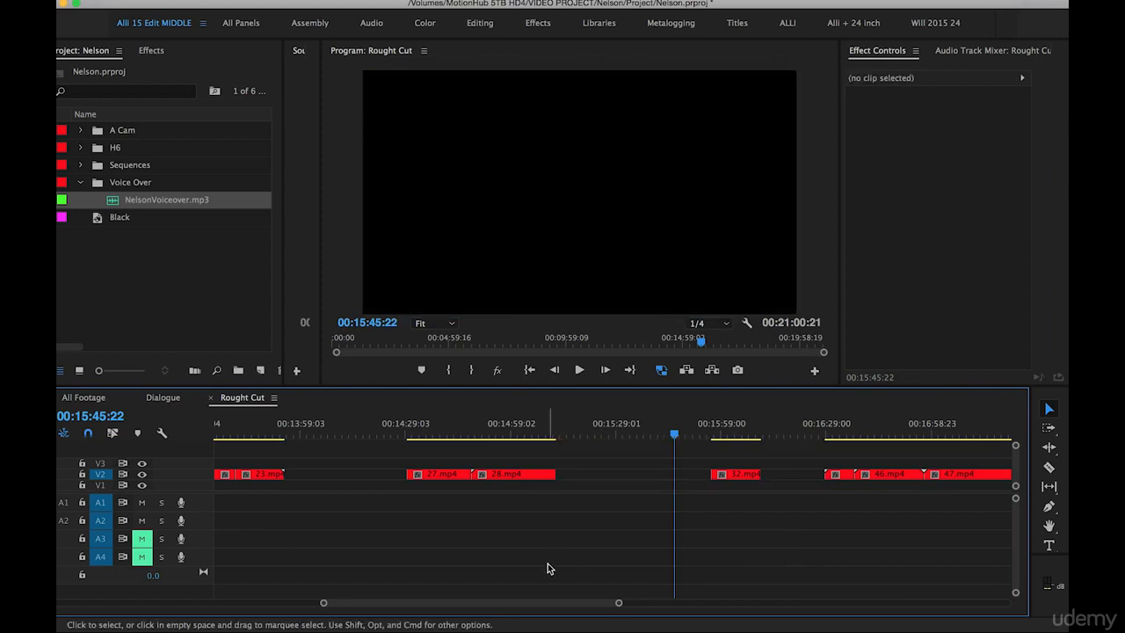
{"action": "key", "text": "minus"}
{"action": "key", "text": "ctrl+z"}
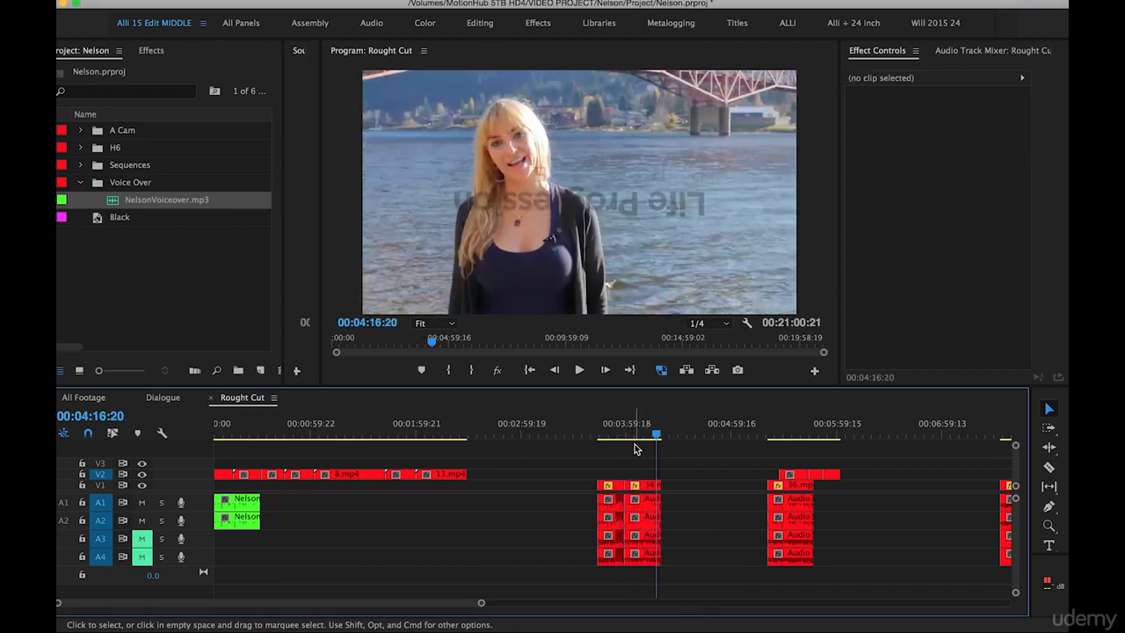
{"action": "left_click", "coordinate": [633, 432]}
{"action": "key", "text": "super+v"}
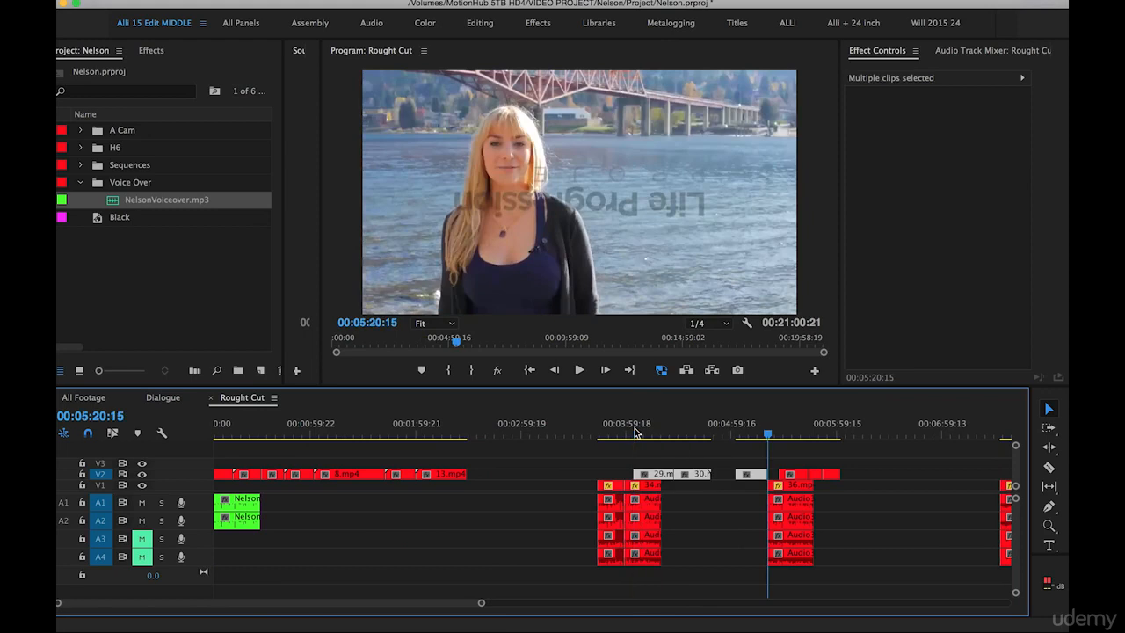
Shift the 36.mp4 dialogue group with its footage about 57 seconds later, and close the gap between 30.mp4 and 41.mp4 on V2
{"action": "left_click_drag", "start_coordinate": [849, 458], "coordinate": [782, 571]}
{"action": "left_click_drag", "start_coordinate": [788, 499], "coordinate": [892, 499]}
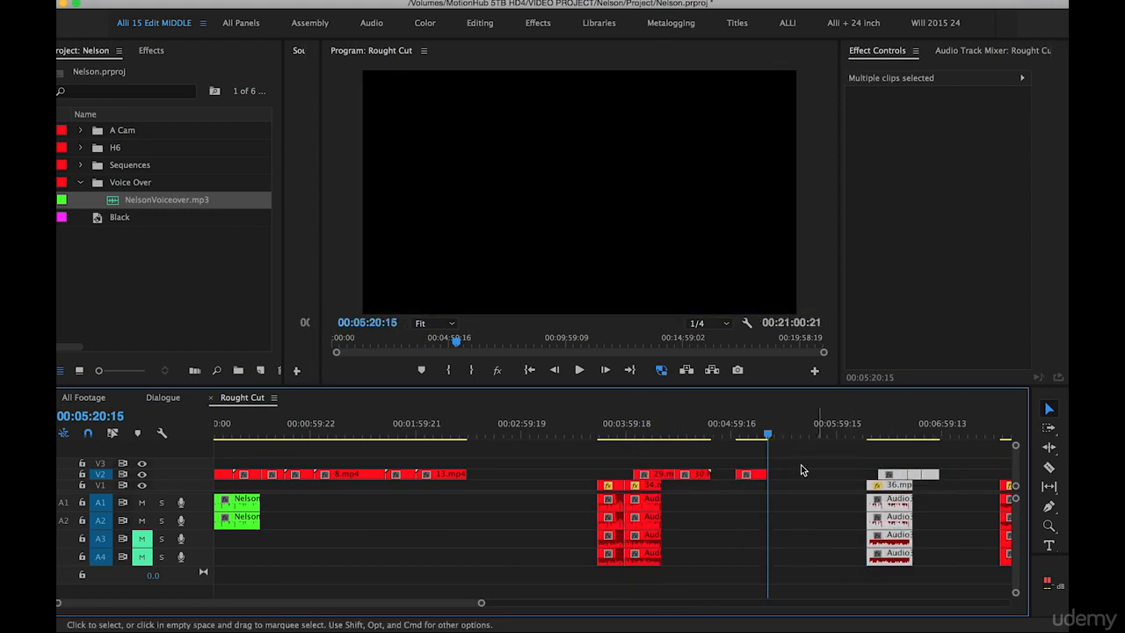
{"action": "left_click", "coordinate": [743, 475]}
Move the 34.mp4 dialogue clip together with its audio and the three footage clips above it about 22 seconds later
{"action": "left_click_drag", "start_coordinate": [740, 475], "coordinate": [631, 583]}
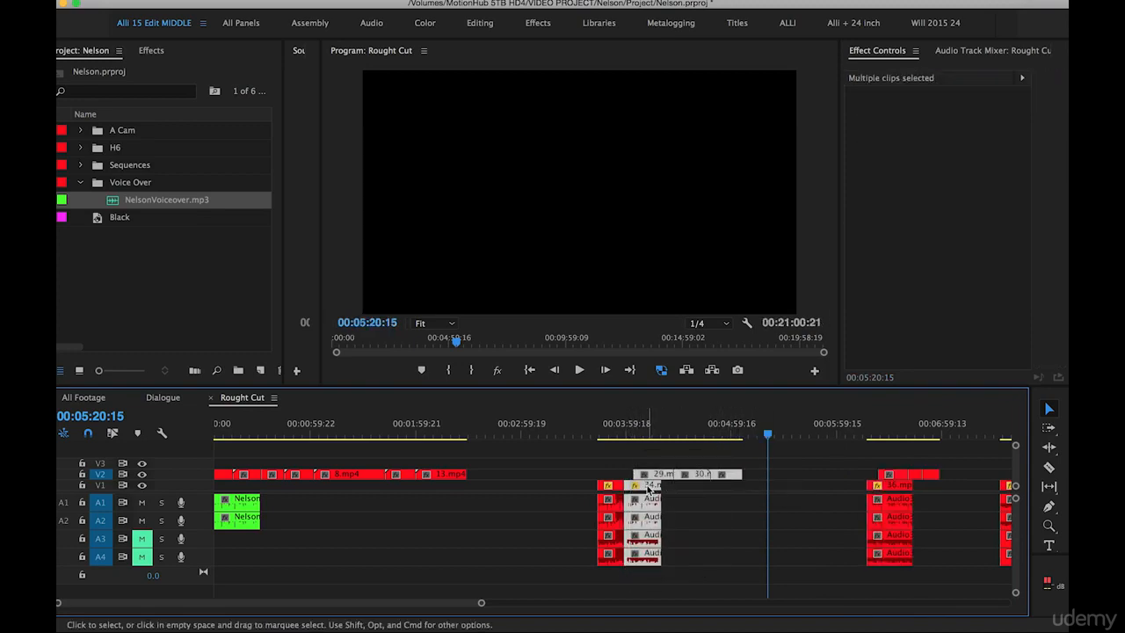
{"action": "left_click_drag", "start_coordinate": [651, 491], "coordinate": [692, 493]}
{"action": "key", "text": "minus"}
{"action": "key", "text": "minus"}
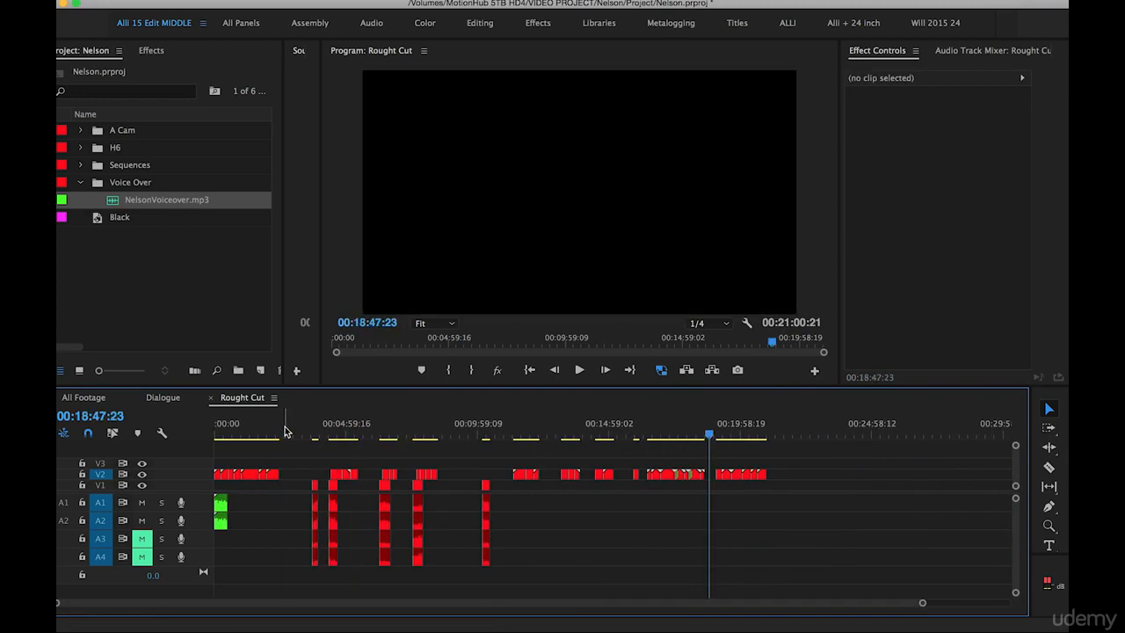
Shift all clips from 8.mp4 onward about 2 minutes 33 seconds later, leaving the voiceover and opening footage in place
{"action": "left_click", "coordinate": [283, 428]}
{"action": "key", "text": "equal"}
{"action": "left_click_drag", "start_coordinate": [283, 430], "coordinate": [218, 436]}
{"action": "key", "text": "equal"}
{"action": "left_click_drag", "start_coordinate": [316, 425], "coordinate": [326, 427]}
{"action": "key", "text": "a"}
{"action": "left_click_drag", "start_coordinate": [360, 477], "coordinate": [617, 491]}
Place clips 2.mp4 and 3.mp4 on V2 after 7.mp4 and close the small gap in front of them
{"action": "key", "text": "Down"}
{"action": "key", "text": "v"}
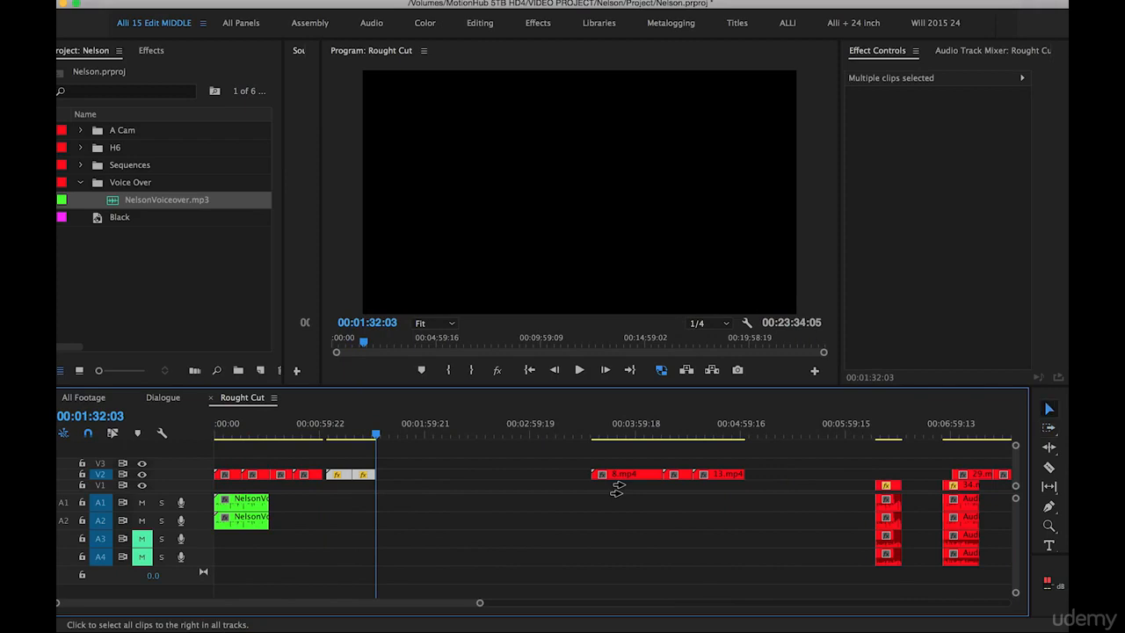
{"action": "left_click_drag", "start_coordinate": [372, 429], "coordinate": [302, 441]}
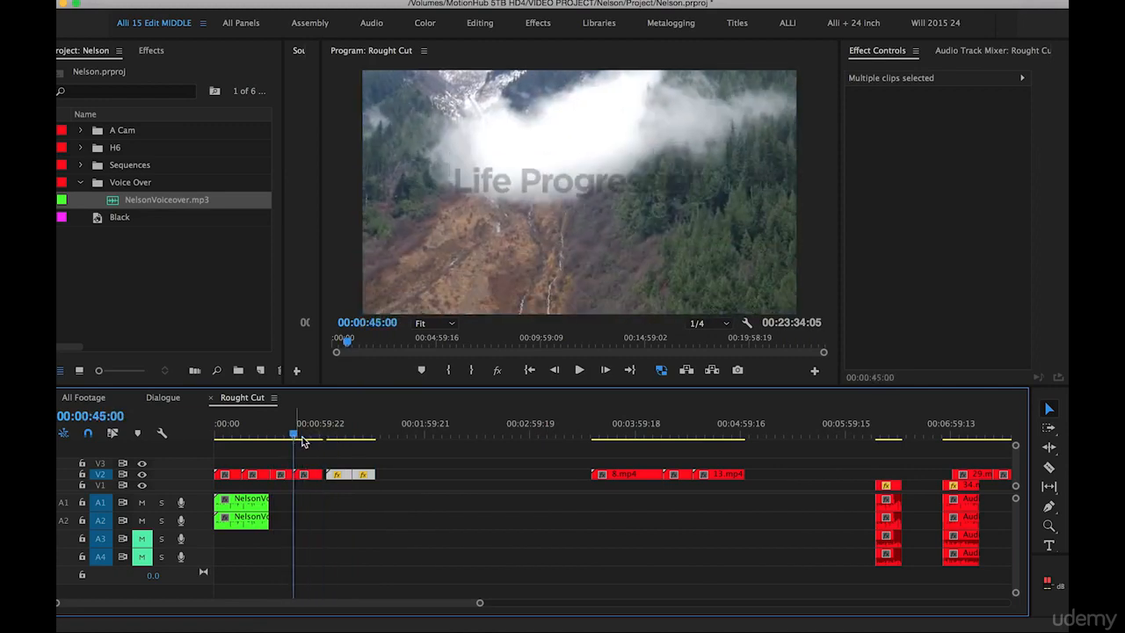
{"action": "left_click", "coordinate": [326, 476]}
{"action": "key", "text": "Delete"}
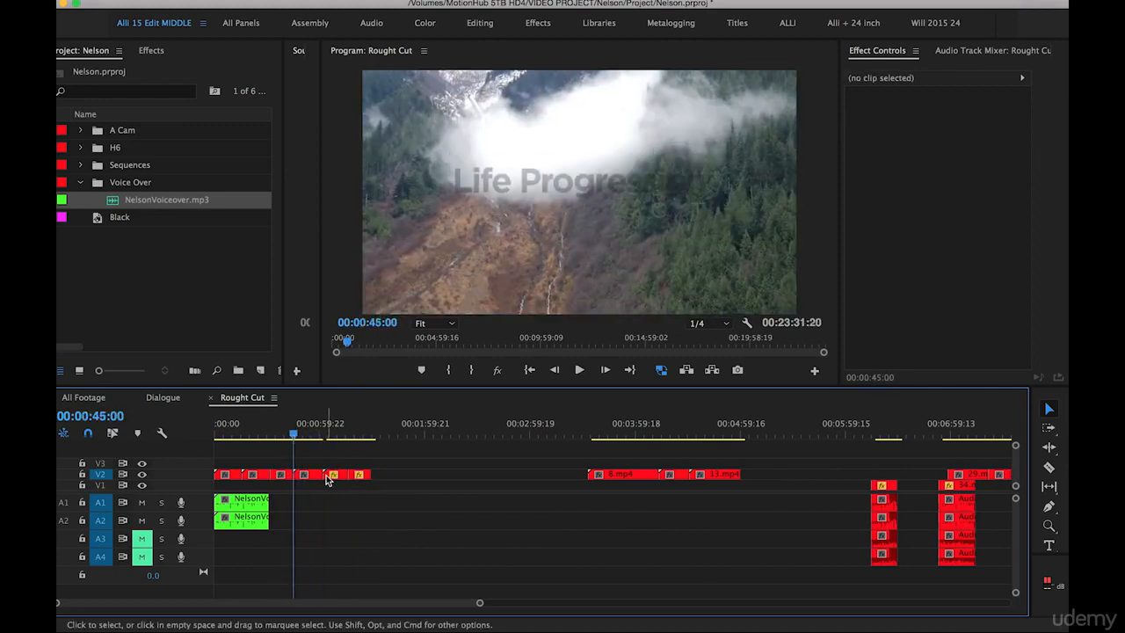
Add a sequence marker spanning the opening footage from 00:00:00:00 to 00:01:29:18 and name it Selkirk Mountains
{"action": "left_click", "coordinate": [390, 500]}
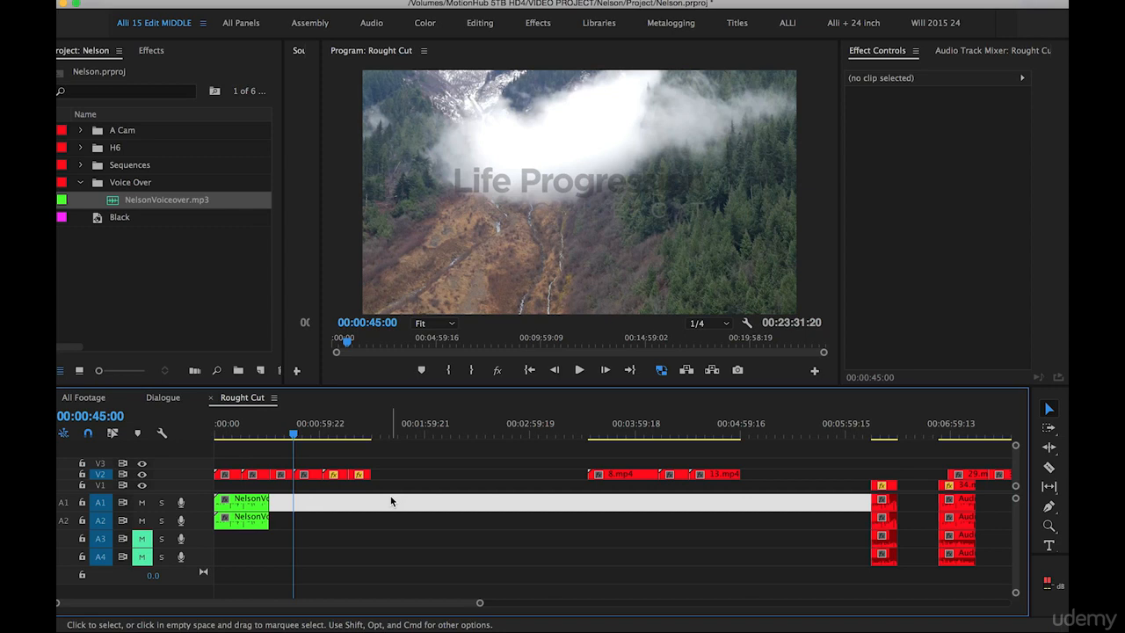
{"action": "key", "text": "m"}
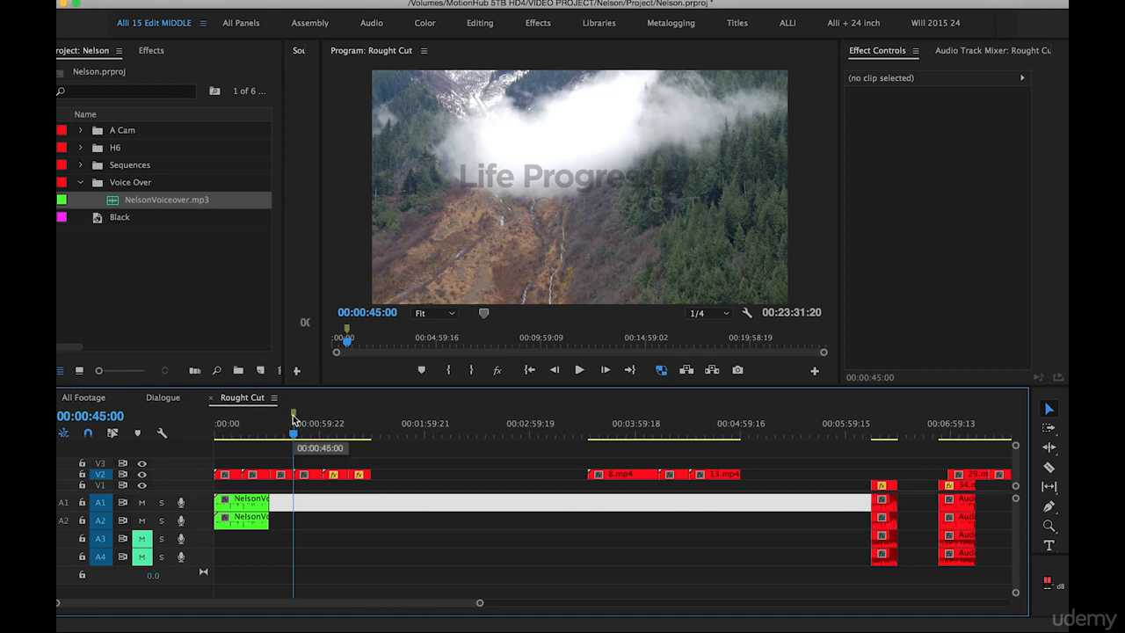
{"action": "left_click_drag", "start_coordinate": [298, 414], "coordinate": [376, 431]}
{"action": "left_click", "coordinate": [376, 431]}
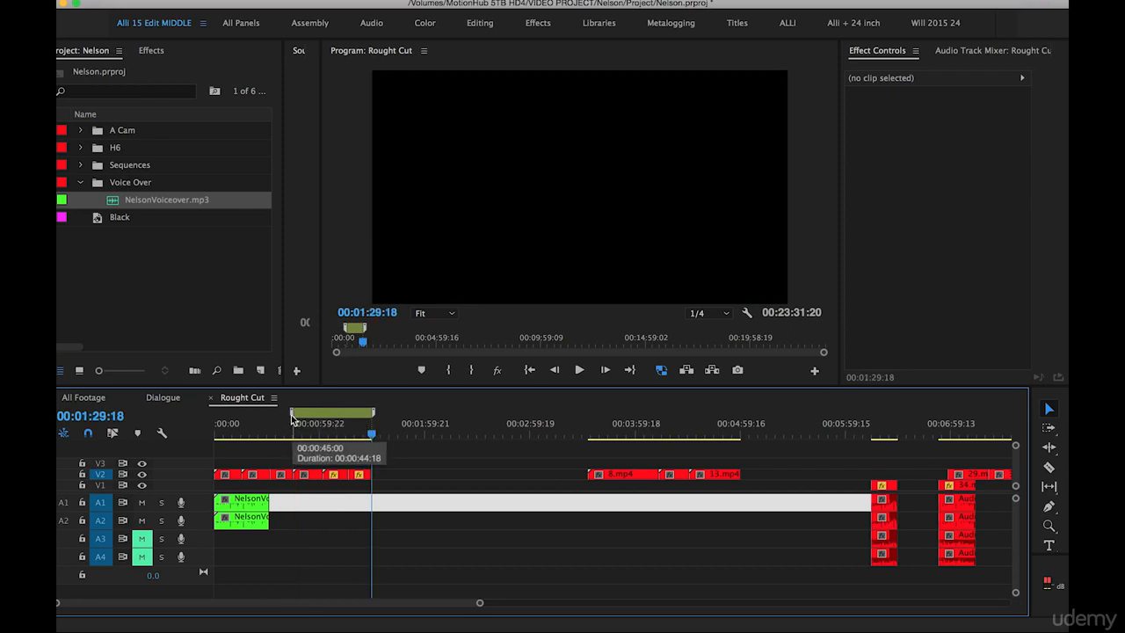
{"action": "left_click_drag", "start_coordinate": [293, 419], "coordinate": [173, 413]}
{"action": "key", "text": "Home"}
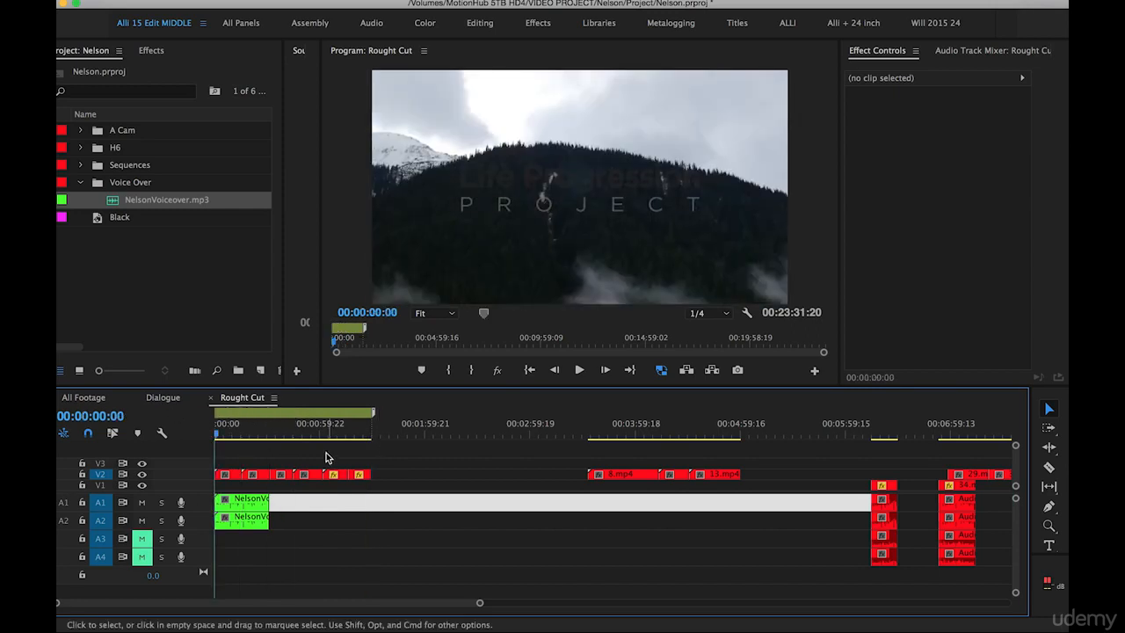
{"action": "double_click", "coordinate": [280, 412]}
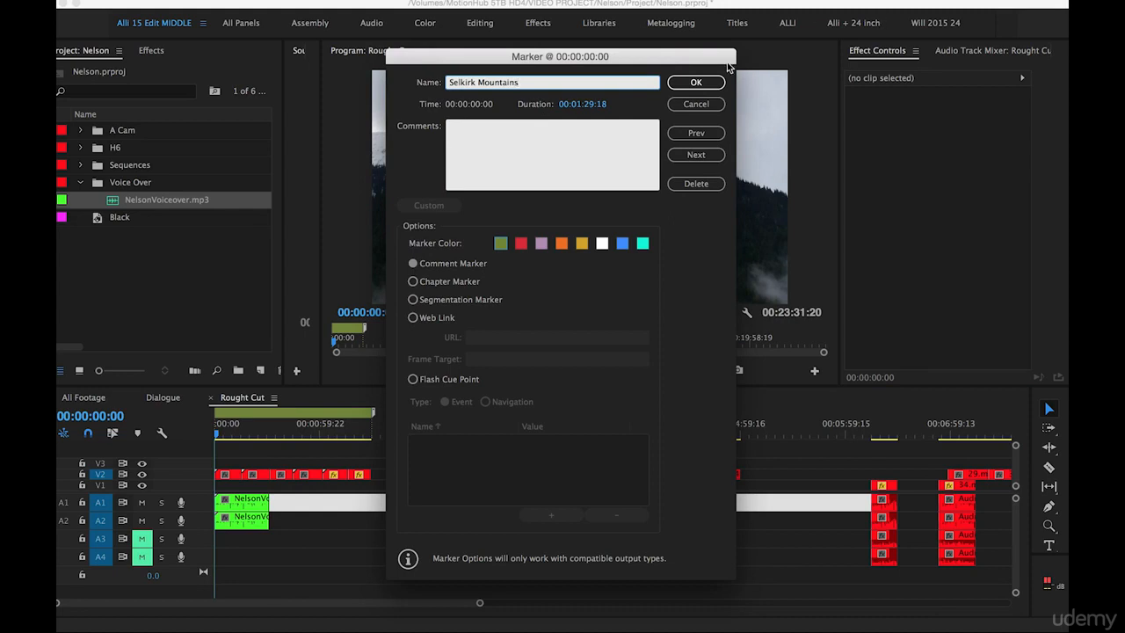
{"action": "left_click", "coordinate": [697, 82]}
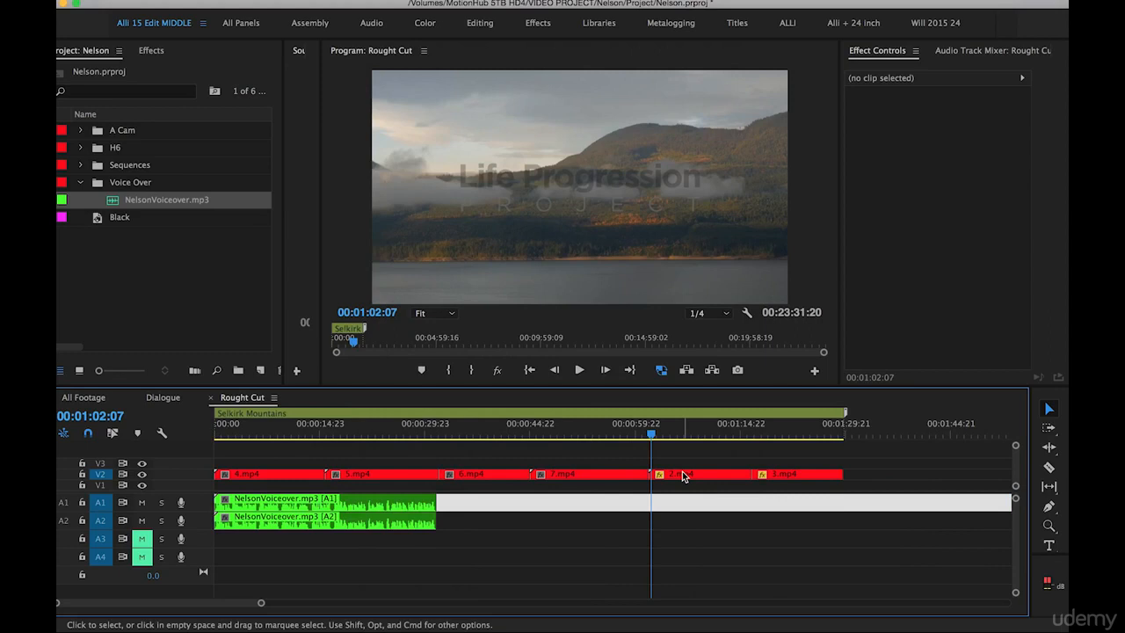
Add a sequence marker over the 8.mp4 footage group from 00:02:55:19 with a duration of 00:02:34:08 and name it Nelson Views
{"action": "key", "text": "minus"}
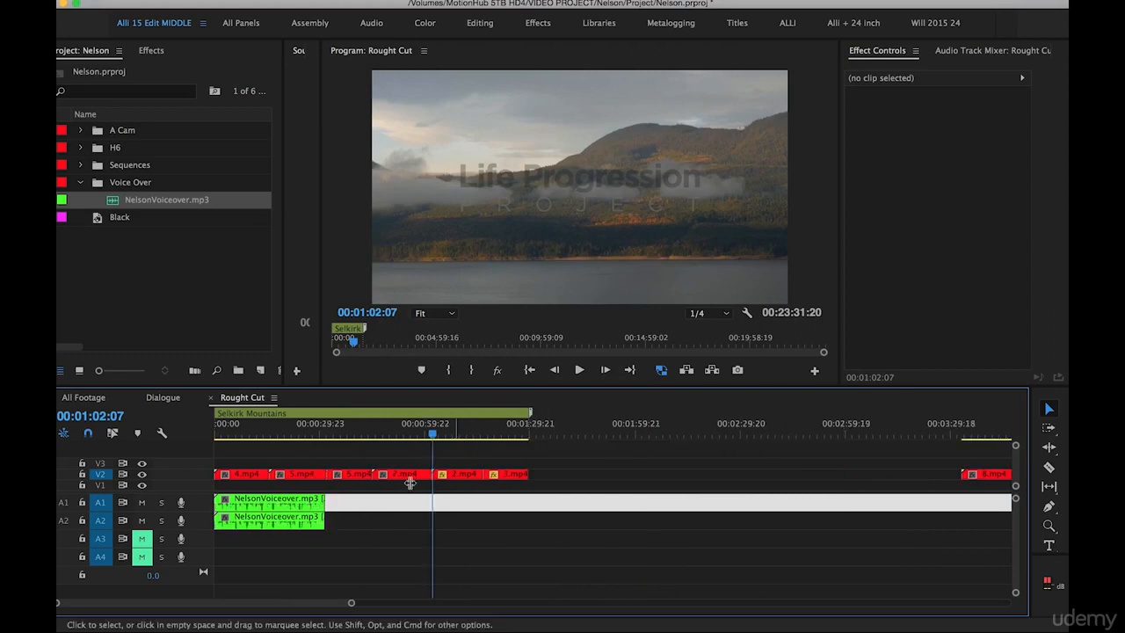
{"action": "left_click_drag", "start_coordinate": [506, 436], "coordinate": [431, 443]}
{"action": "key", "text": "minus"}
{"action": "key", "text": "minus"}
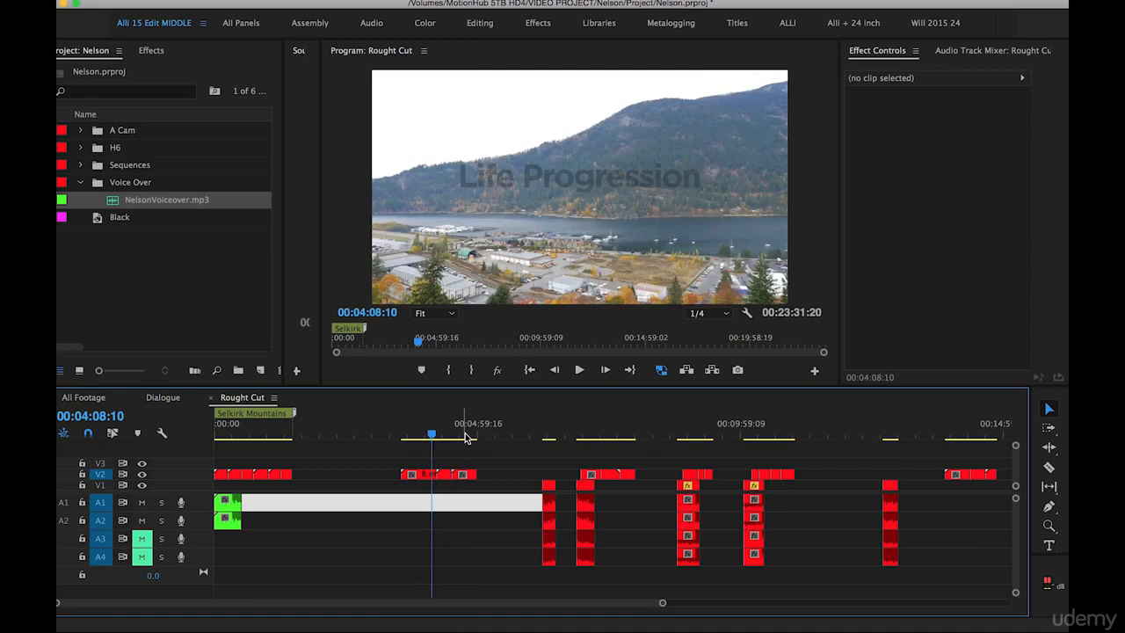
{"action": "key", "text": "m"}
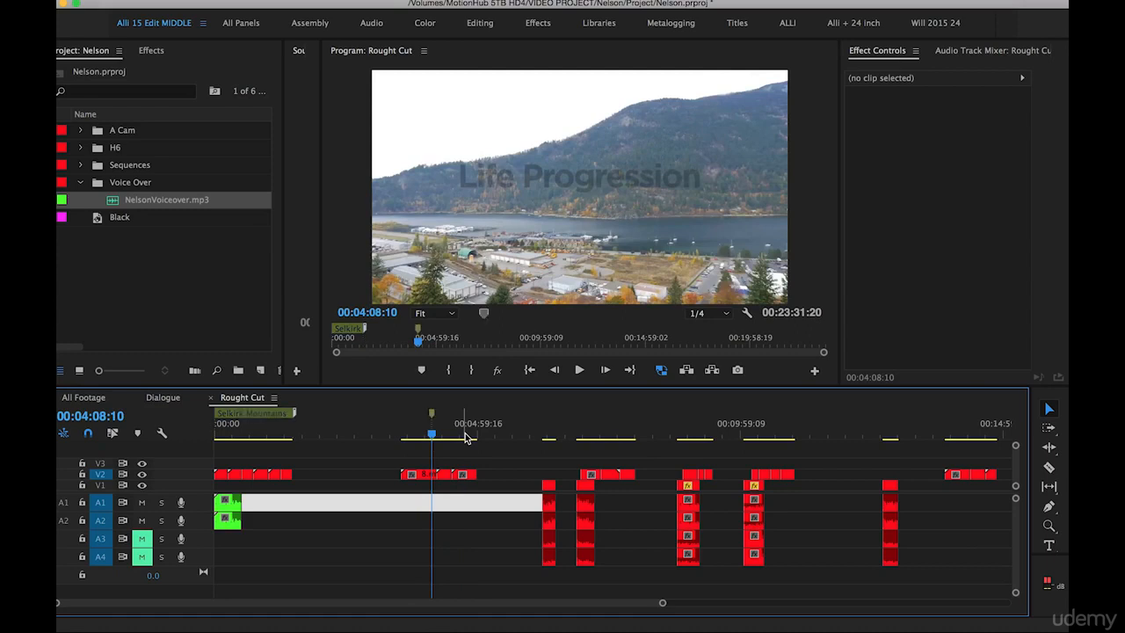
{"action": "left_click_drag", "start_coordinate": [432, 413], "coordinate": [504, 424]}
{"action": "left_click", "coordinate": [431, 415]}
{"action": "left_click_drag", "start_coordinate": [432, 420], "coordinate": [368, 416]}
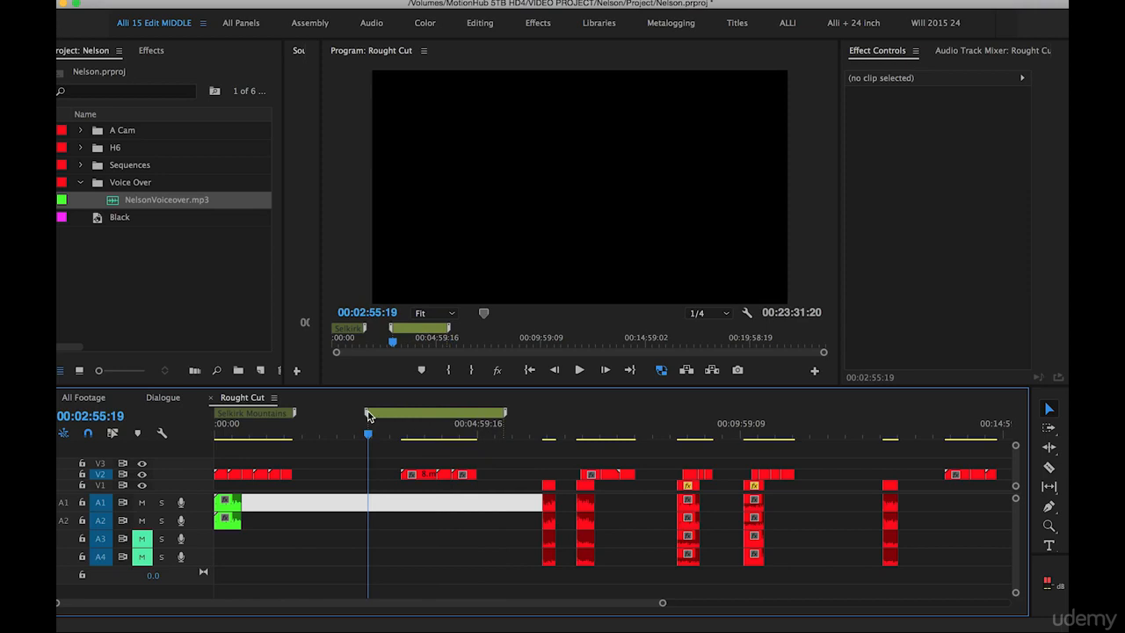
{"action": "double_click", "coordinate": [425, 415]}
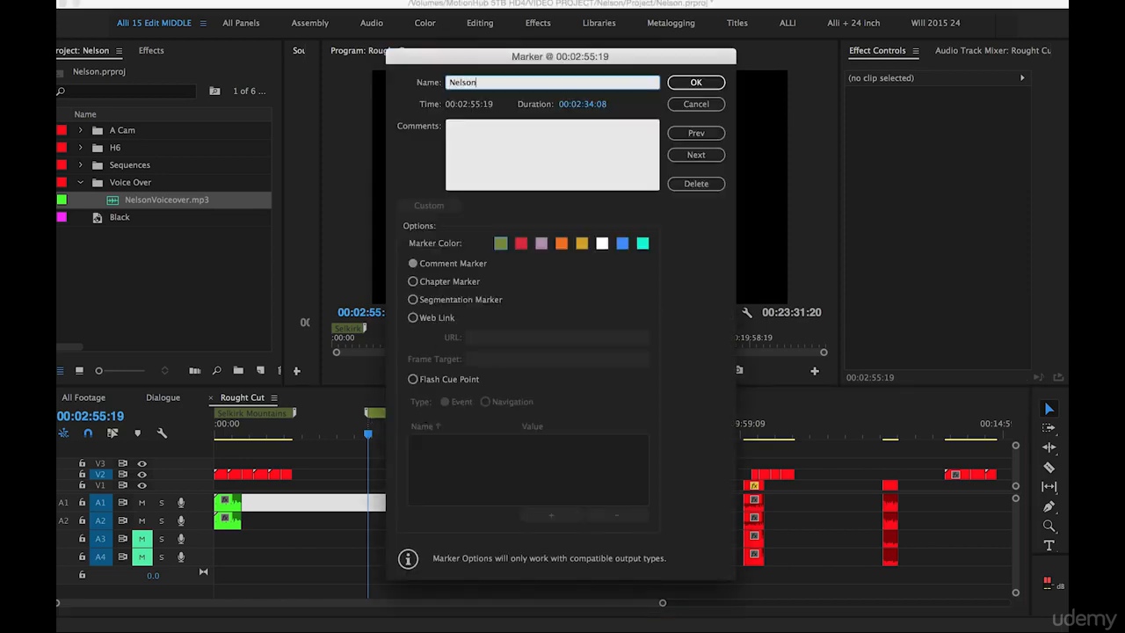
{"action": "left_click", "coordinate": [695, 81]}
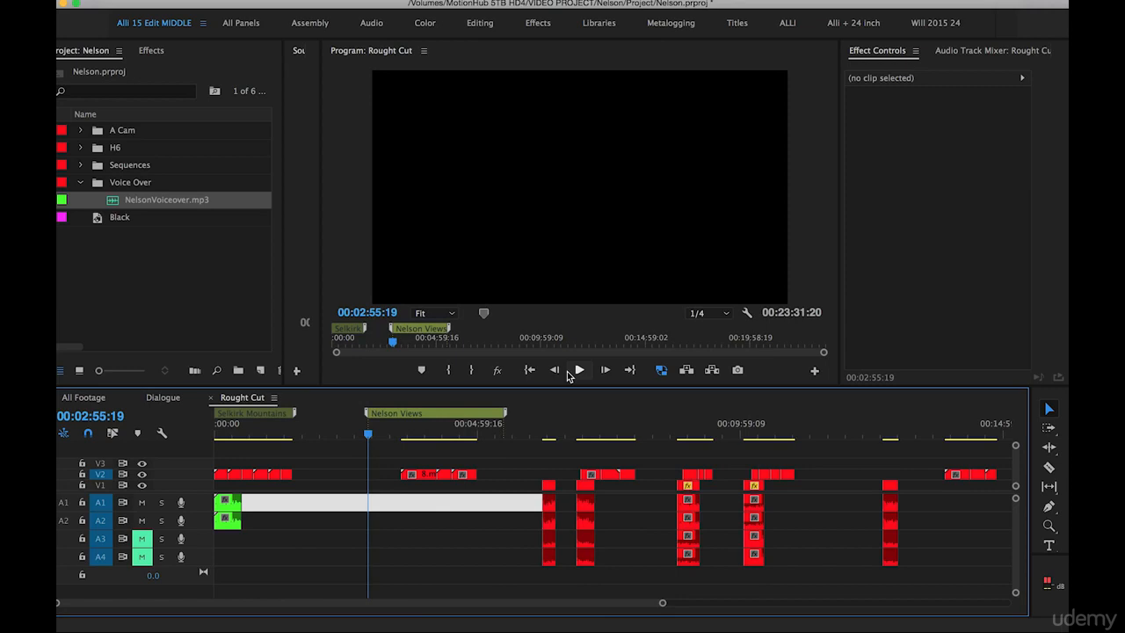
Review the remaining footage and cut clips 14.mp4, 15.mp4 and 16.mp4 out of V2 around 00:14:00:00
{"action": "key", "text": "minus"}
{"action": "mouse_move", "coordinate": [556, 430]}
{"action": "left_mouse_down"}
{"action": "mouse_move", "coordinate": [572, 431]}
{"action": "mouse_move", "coordinate": [557, 439]}
{"action": "mouse_move", "coordinate": [573, 444]}
{"action": "mouse_move", "coordinate": [557, 440]}
{"action": "left_mouse_up"}
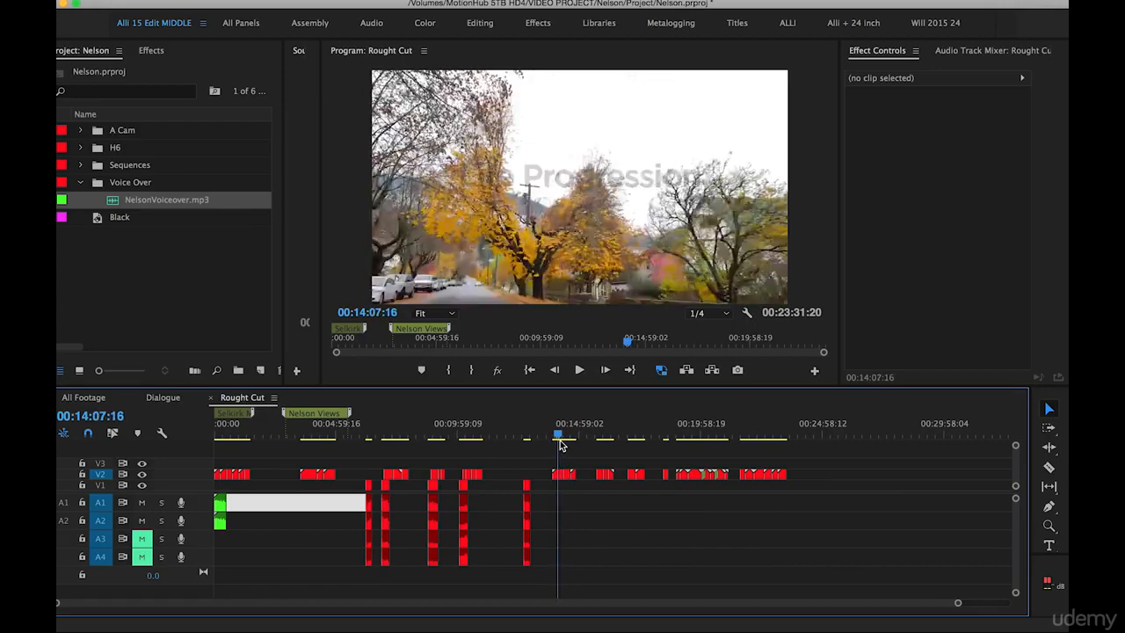
{"action": "key", "text": "equal"}
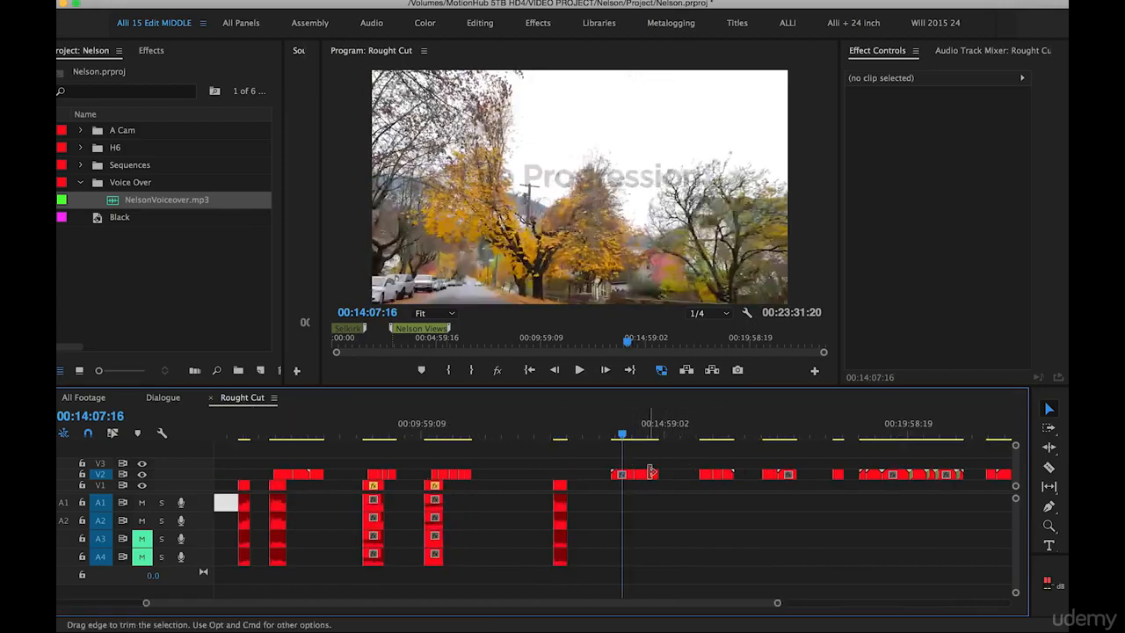
{"action": "left_click", "coordinate": [704, 432]}
{"action": "left_click_drag", "start_coordinate": [706, 433], "coordinate": [725, 440]}
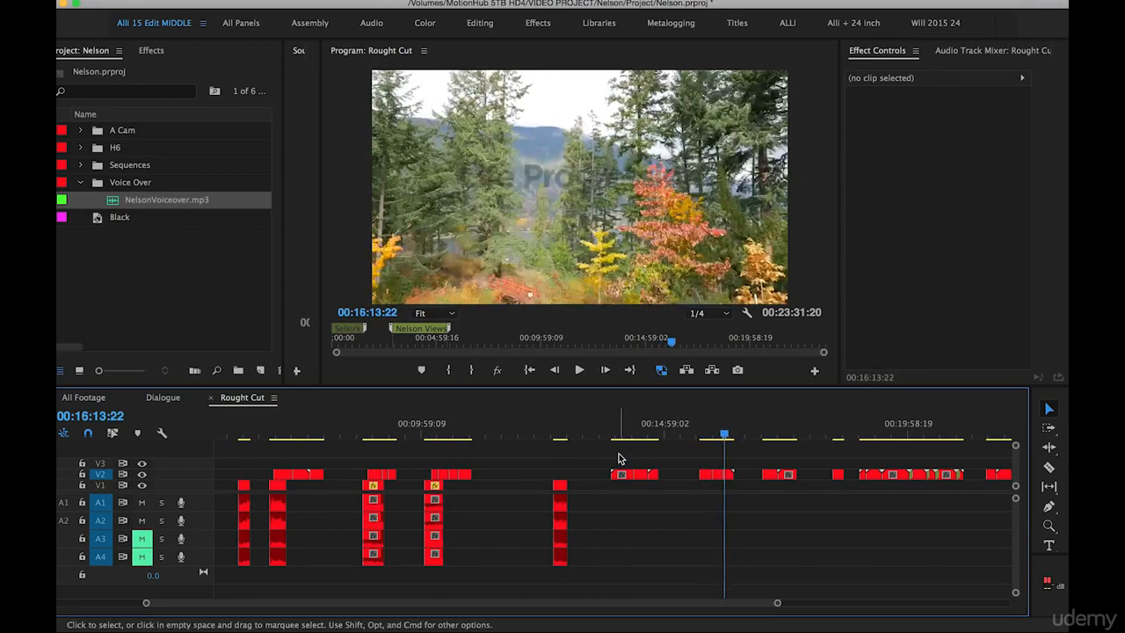
{"action": "left_click", "coordinate": [620, 429]}
{"action": "key", "text": "equal"}
{"action": "key", "text": "equal"}
{"action": "left_click_drag", "start_coordinate": [655, 452], "coordinate": [721, 475]}
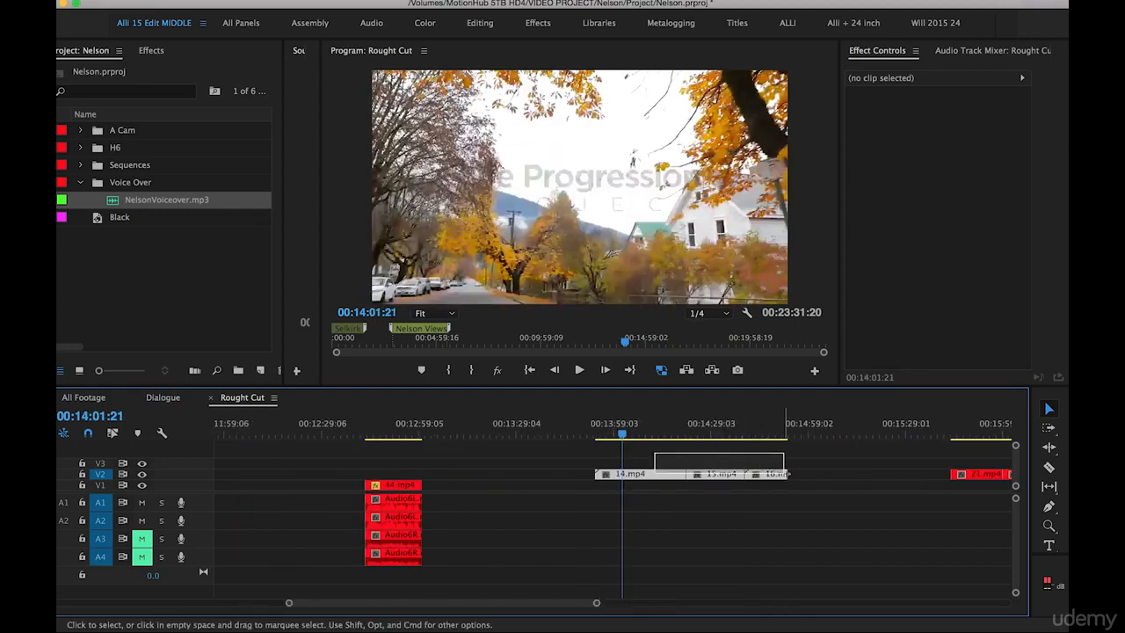
{"action": "key", "text": "Delete"}
Paste the three cut clips on V2 directly after 13.mp4 at 00:04:59:19
{"action": "key", "text": "minus"}
{"action": "key", "text": "minus"}
{"action": "key", "text": "minus"}
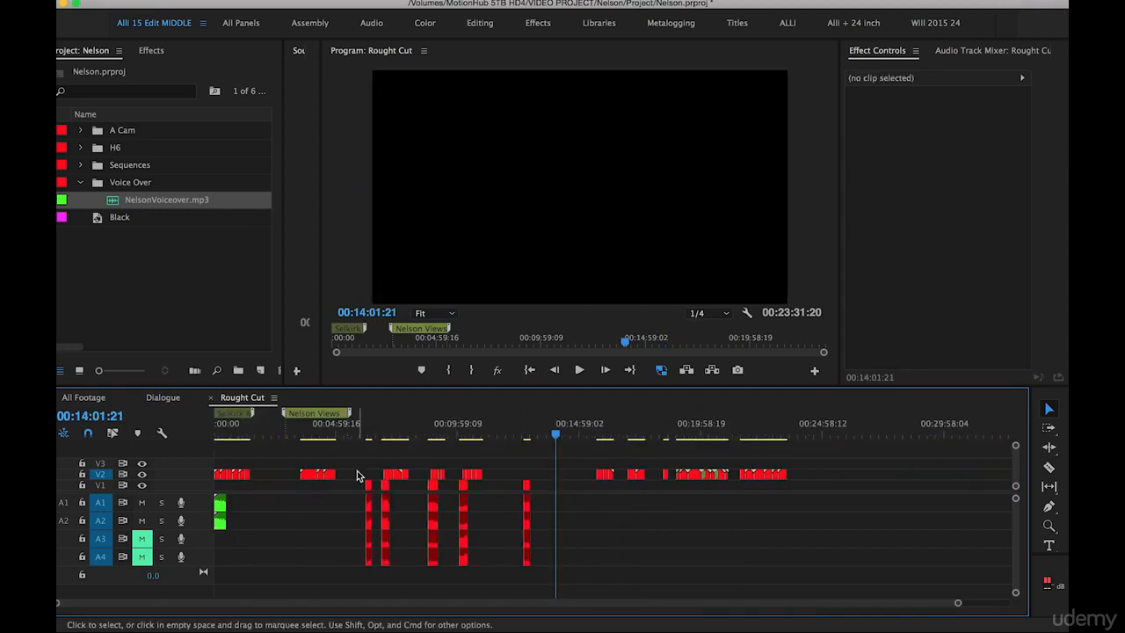
{"action": "left_click", "coordinate": [335, 437]}
{"action": "key", "text": "equal"}
{"action": "key", "text": "equal"}
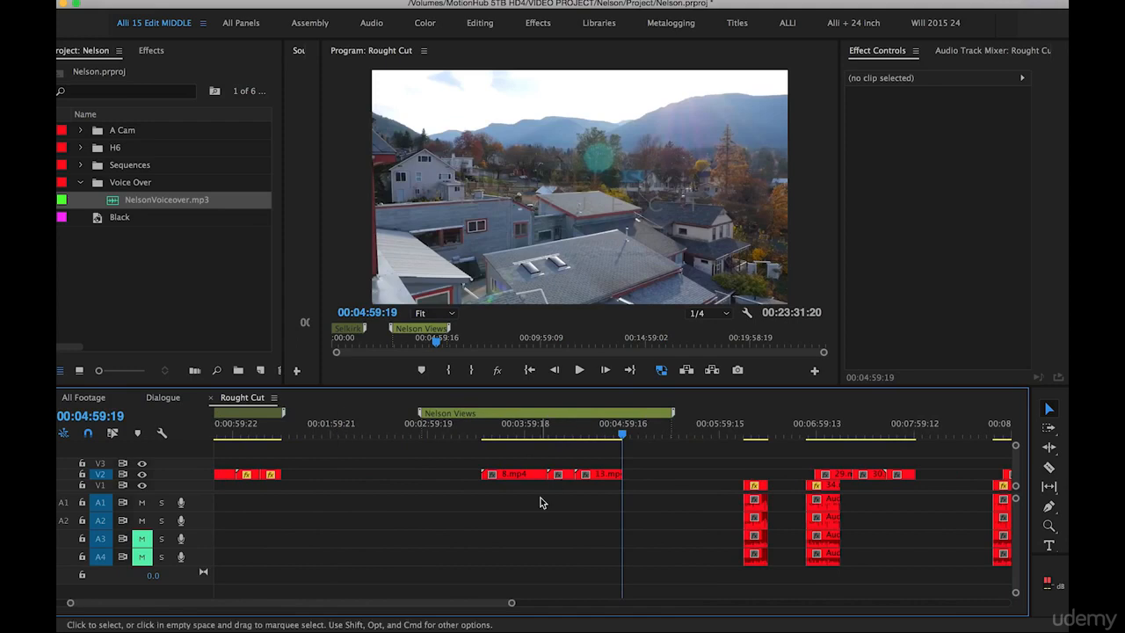
{"action": "key", "text": "super+z"}
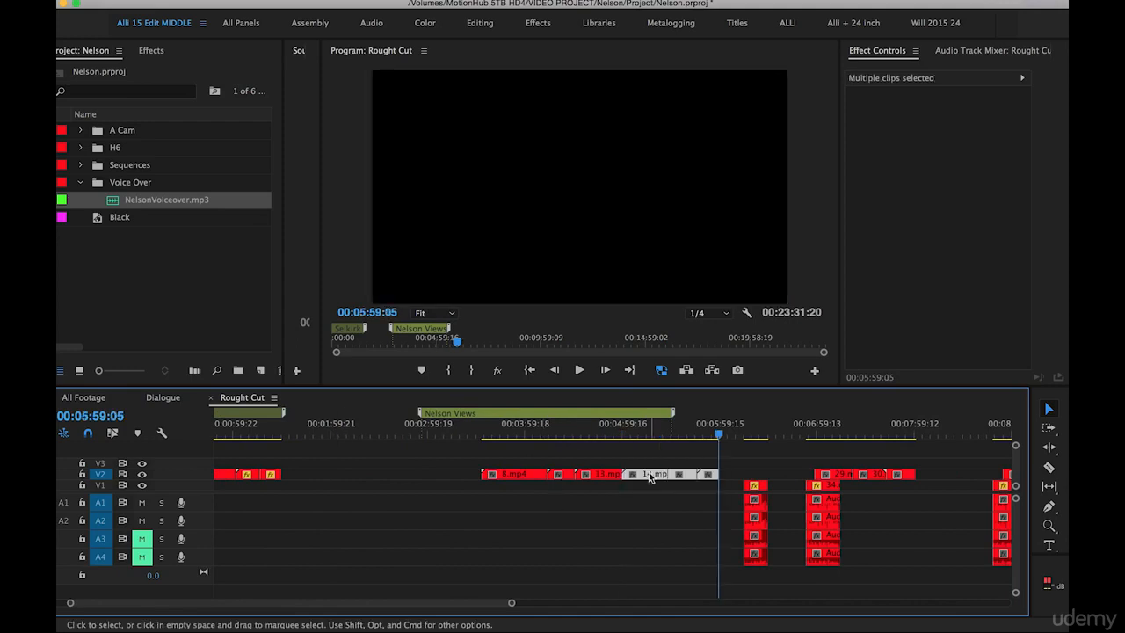
Move clips 8.mp4 through 16.mp4 earlier to start at 00:02:06:03 and shift the Nelson Views marker earlier with them
{"action": "left_click_drag", "start_coordinate": [707, 458], "coordinate": [373, 476]}
{"action": "left_click_drag", "start_coordinate": [459, 414], "coordinate": [382, 417]}
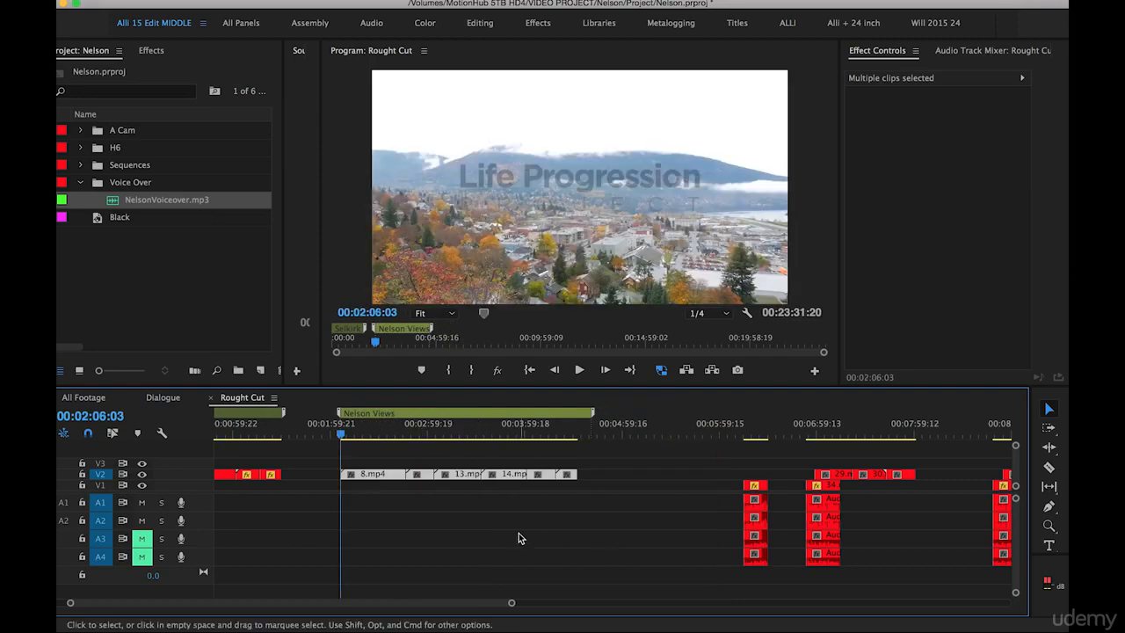
Check the footage near 00:17:00:00 and lower clip 27.mp4 from V2 to V1
{"action": "key", "text": "minus"}
{"action": "key", "text": "minus"}
{"action": "left_click_drag", "start_coordinate": [609, 431], "coordinate": [631, 433]}
{"action": "key", "text": "equal"}
{"action": "key", "text": "equal"}
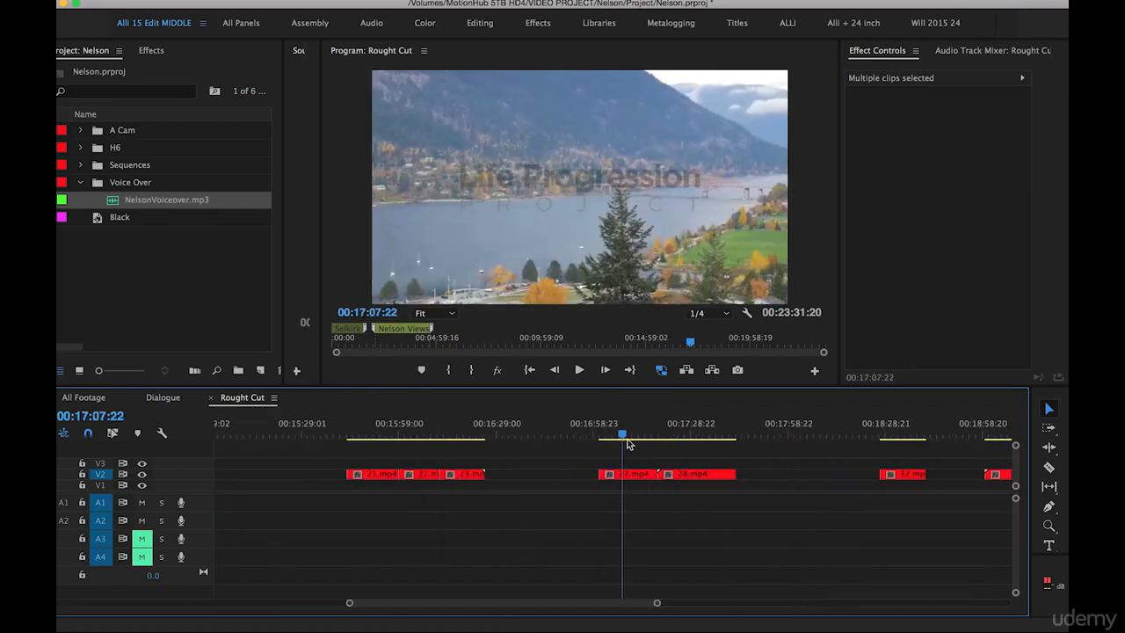
{"action": "left_click_drag", "start_coordinate": [630, 475], "coordinate": [630, 488]}
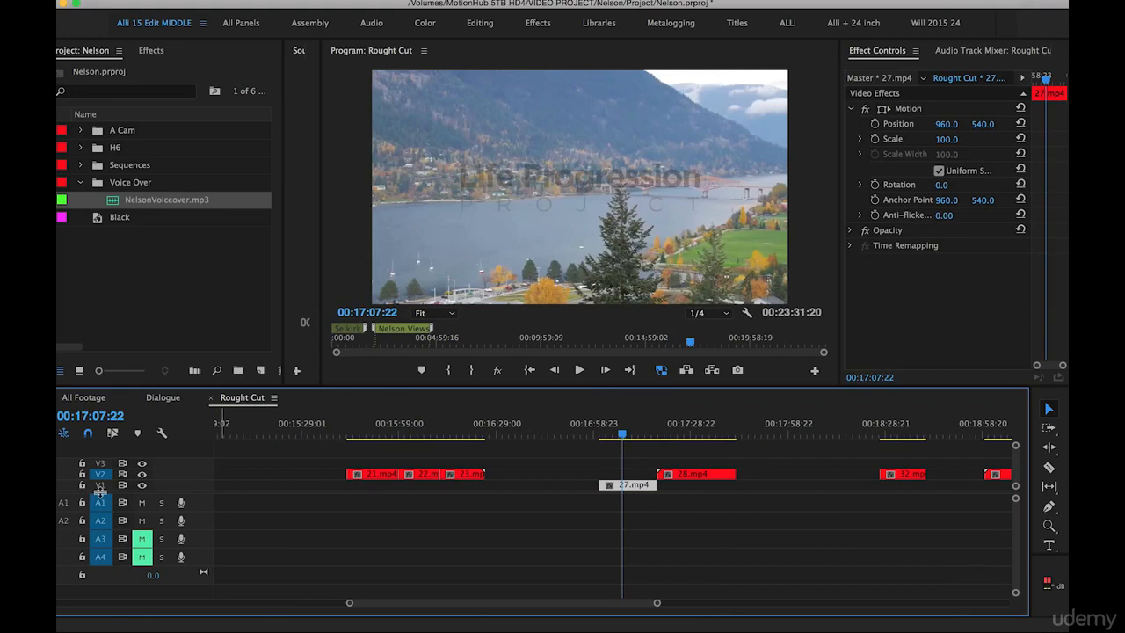
Lower 45.mp4, 46.mp4, 47.mp4, the short clip before 9.mp4, and clips 9.mp4 and 11.mp4 from V2 to V1
{"action": "key", "text": "minus"}
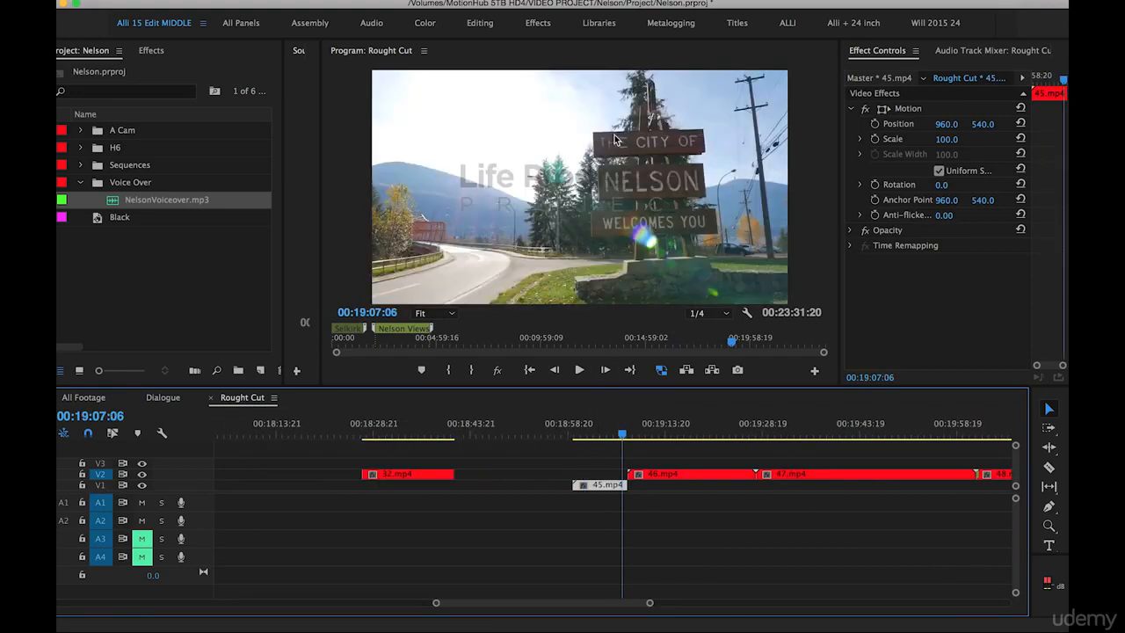
{"action": "left_click", "coordinate": [841, 436]}
{"action": "left_click_drag", "start_coordinate": [848, 435], "coordinate": [850, 436]}
{"action": "left_click_drag", "start_coordinate": [721, 461], "coordinate": [807, 485]}
{"action": "key", "text": "minus"}
{"action": "left_click_drag", "start_coordinate": [809, 429], "coordinate": [876, 435]}
{"action": "left_click_drag", "start_coordinate": [718, 460], "coordinate": [786, 477]}
{"action": "left_click_drag", "start_coordinate": [795, 474], "coordinate": [797, 487]}
{"action": "key", "text": "minus"}
Review the lake and bridge footage at the sequence end and lower clip 38.mp4 from V2 to V1
{"action": "left_click", "coordinate": [782, 425]}
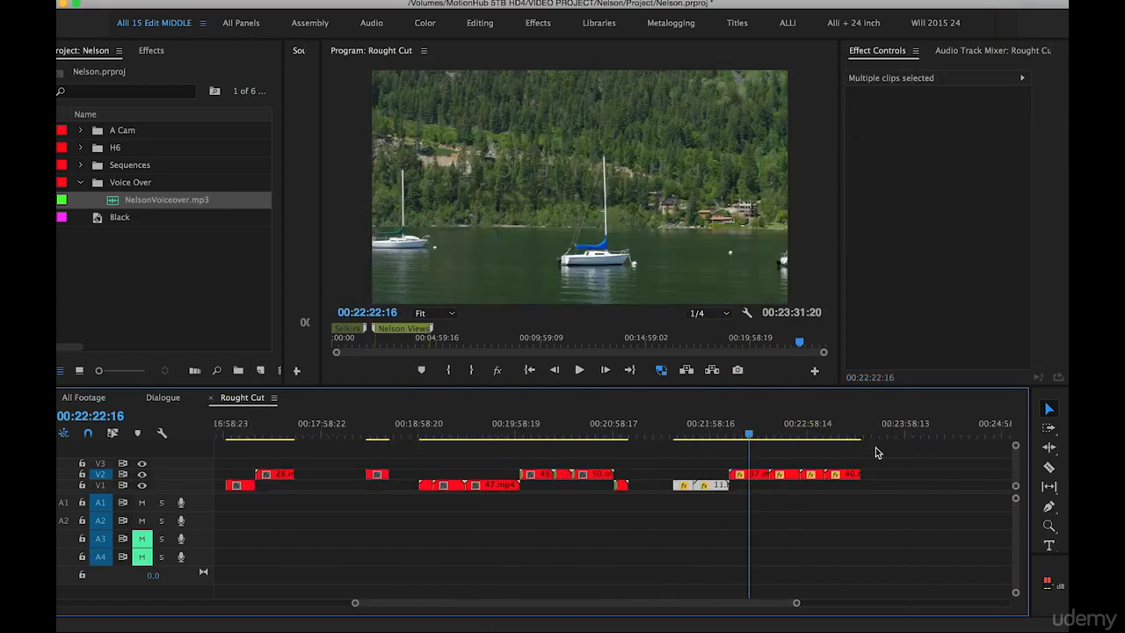
{"action": "left_click_drag", "start_coordinate": [782, 425], "coordinate": [841, 430]}
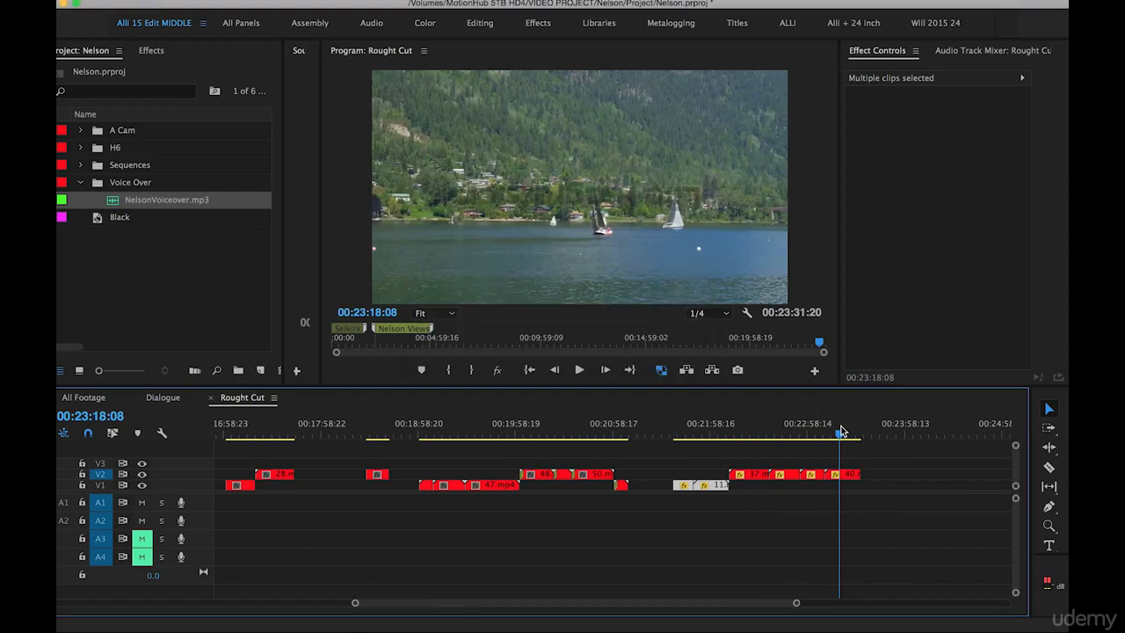
{"action": "left_click_drag", "start_coordinate": [758, 425], "coordinate": [783, 429]}
{"action": "key", "text": "="}
{"action": "left_click_drag", "start_coordinate": [604, 477], "coordinate": [603, 493]}
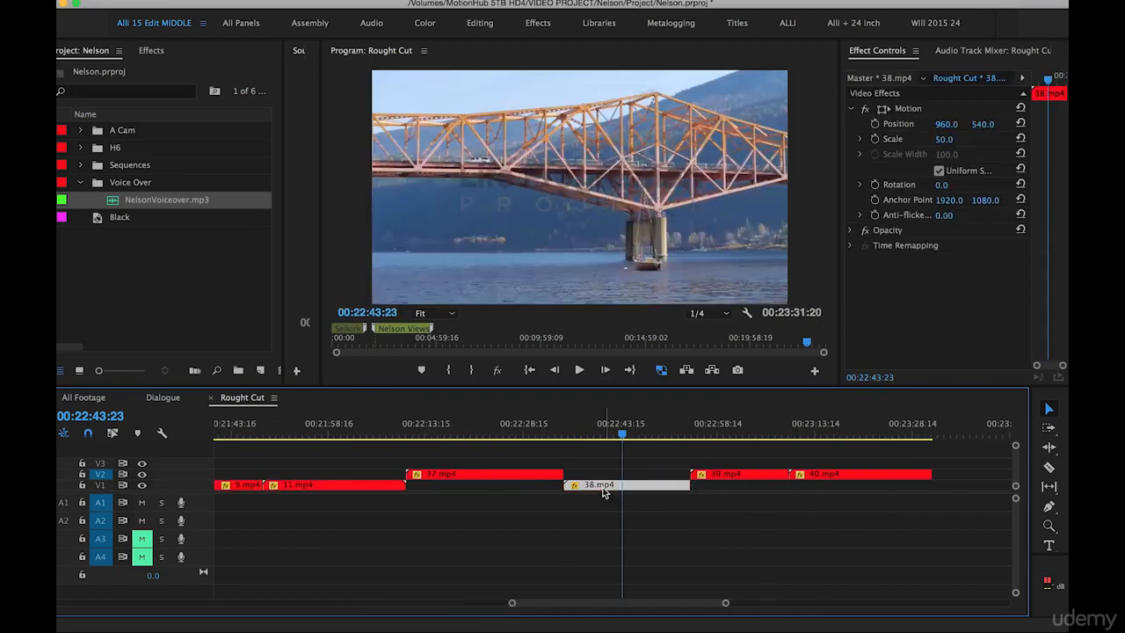
Bring the town footage clips on V1, from 27.mp4 to 38.mp4, closer together and cut them from the timeline
{"action": "left_click", "coordinate": [671, 498]}
{"action": "key", "text": "-"}
{"action": "key", "text": "-"}
{"action": "key", "text": "="}
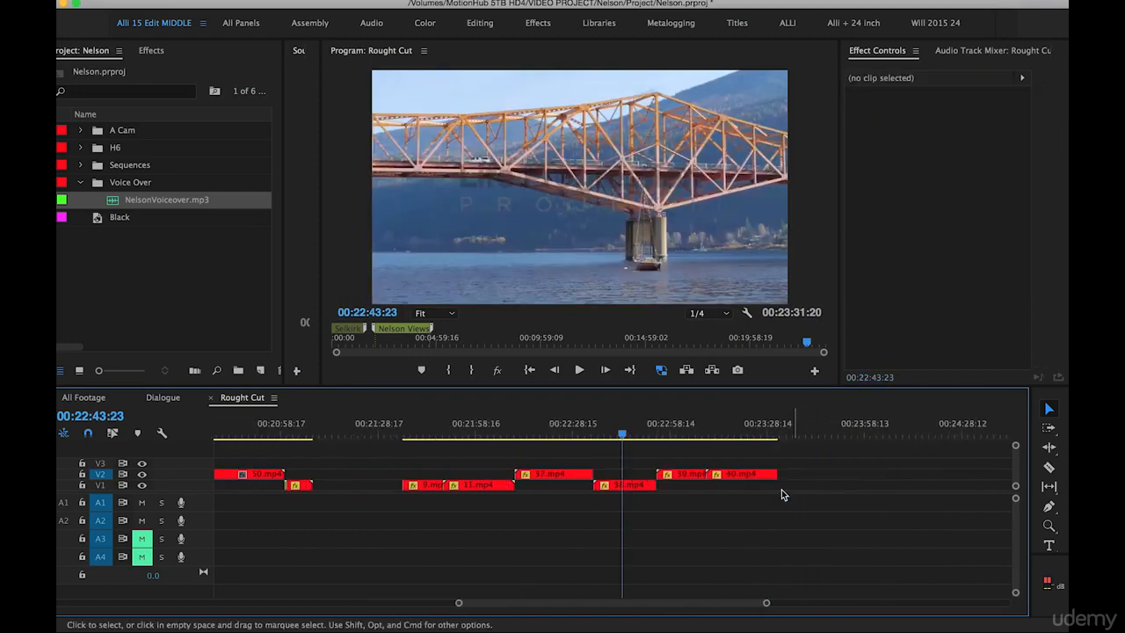
{"action": "scroll", "coordinate": [722, 500], "scroll_direction": "left", "scroll_amount": 5}
{"action": "scroll", "coordinate": [721, 499], "scroll_direction": "left", "scroll_amount": 2}
{"action": "left_click_drag", "start_coordinate": [886, 494], "coordinate": [805, 490]}
{"action": "left_click_drag", "start_coordinate": [567, 486], "coordinate": [654, 490]}
{"action": "key", "text": "-"}
{"action": "key", "text": "-"}
{"action": "left_click_drag", "start_coordinate": [476, 492], "coordinate": [612, 490]}
{"action": "left_click_drag", "start_coordinate": [417, 487], "coordinate": [710, 512]}
{"action": "key", "text": "super+x"}
{"action": "key", "text": "Home"}
{"action": "left_click", "coordinate": [295, 428]}
{"action": "key", "text": "a"}
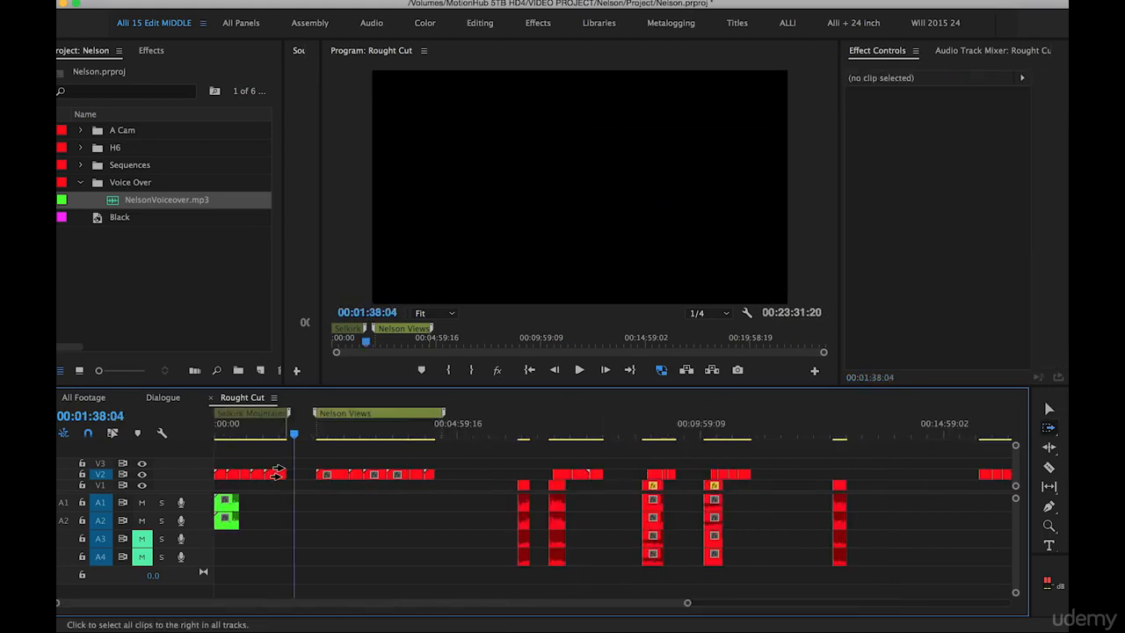
{"action": "left_click", "coordinate": [312, 479]}
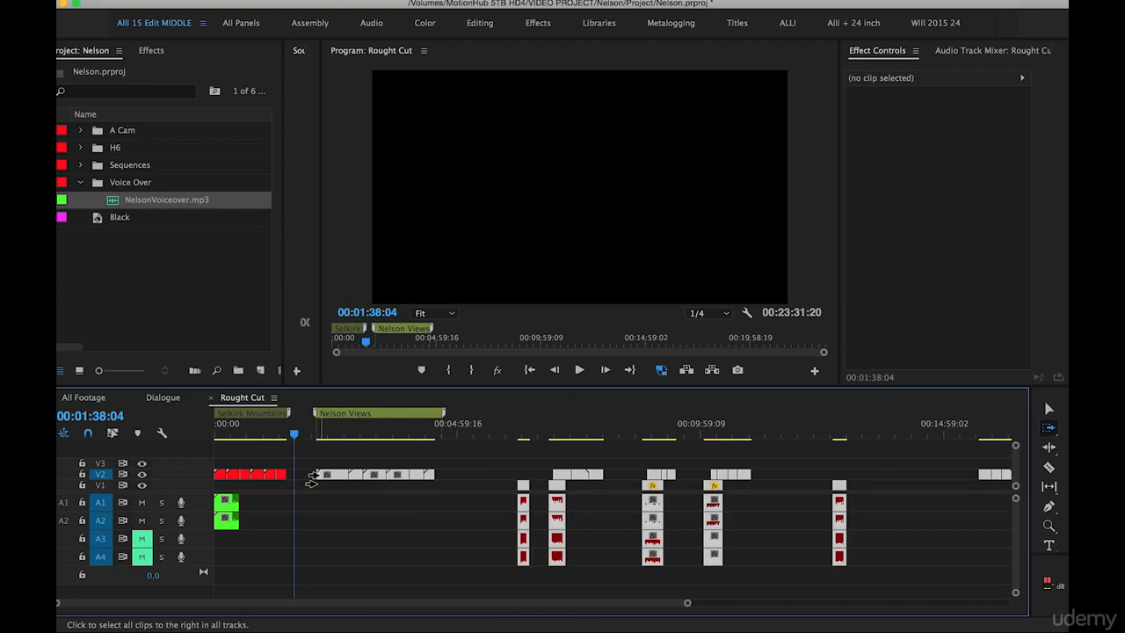
{"action": "left_click_drag", "start_coordinate": [312, 479], "coordinate": [530, 470]}
{"action": "key", "text": "v"}
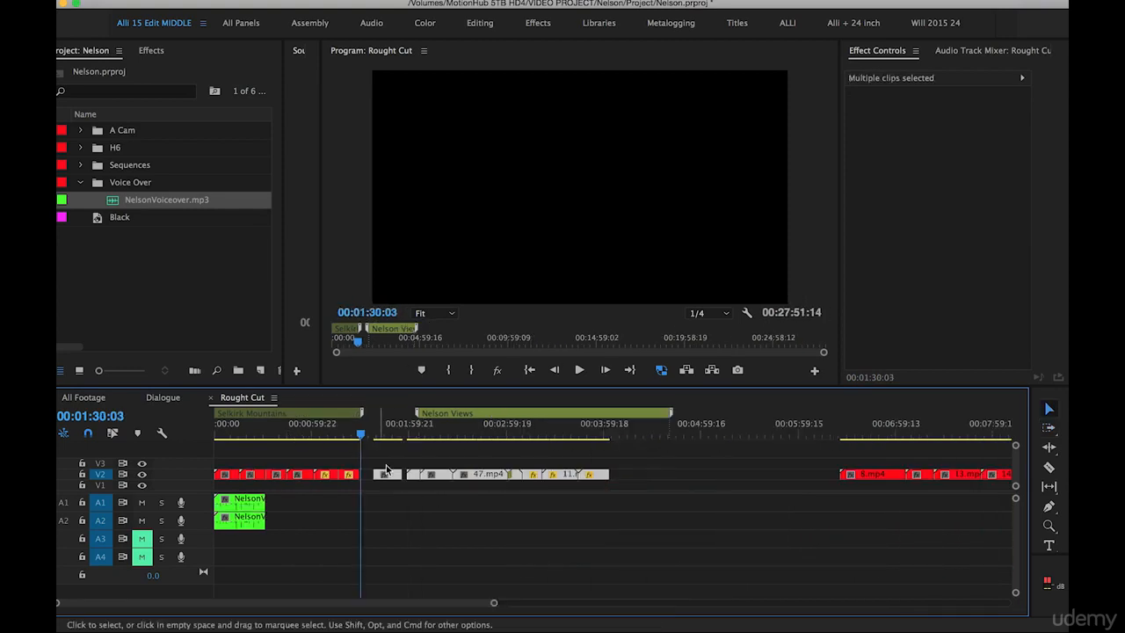
{"action": "left_click", "coordinate": [382, 463]}
{"action": "left_click", "coordinate": [367, 476]}
{"action": "key", "text": "Delete"}
{"action": "left_click", "coordinate": [392, 475]}
{"action": "key", "text": "Delete"}
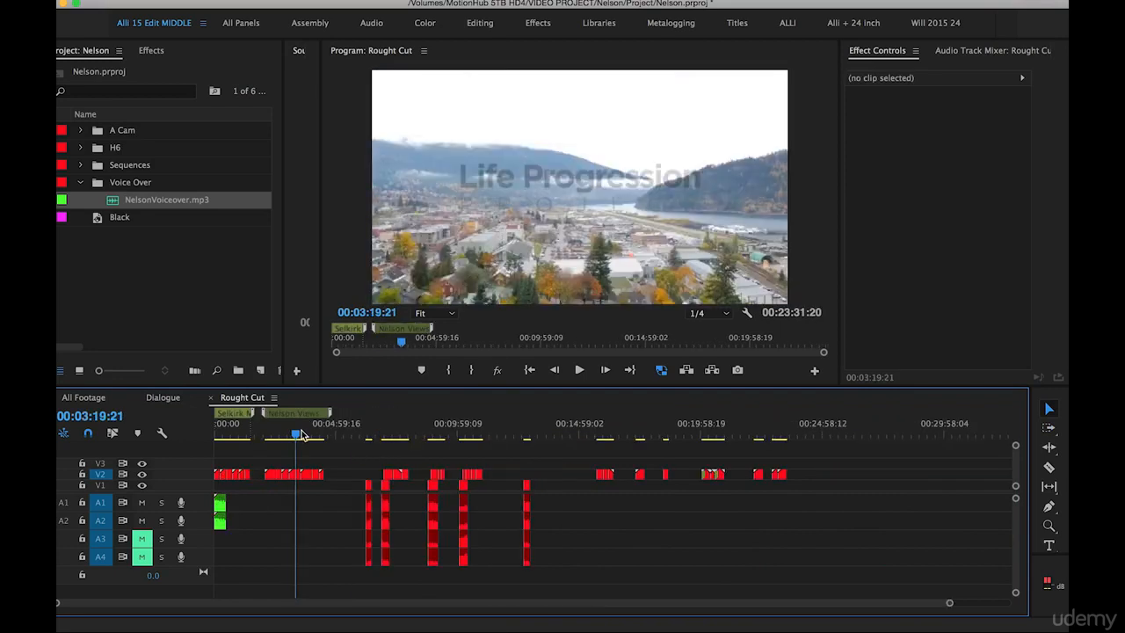
Shift all clips from the first dialogue clip onward about 5 minutes 44 seconds later, leaving the Nelson Views footage in place
{"action": "left_click_drag", "start_coordinate": [302, 435], "coordinate": [321, 435]}
{"action": "key", "text": "="}
{"action": "key", "text": "a"}
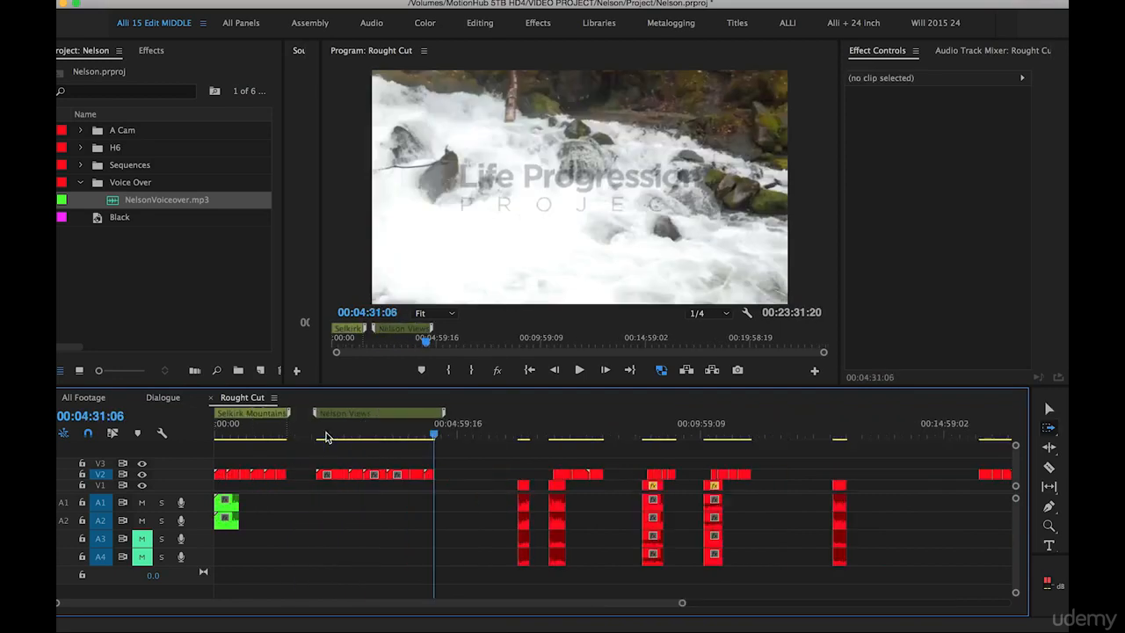
{"action": "left_click", "coordinate": [510, 490]}
{"action": "left_click_drag", "start_coordinate": [509, 492], "coordinate": [788, 494]}
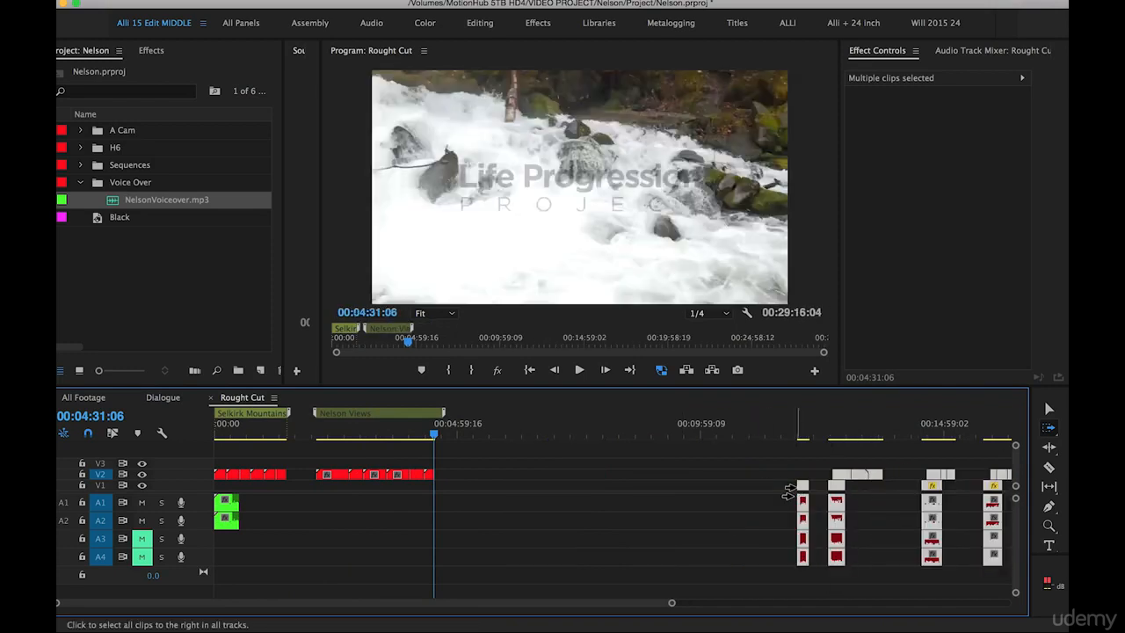
Paste the cut town footage on V2 after the Nelson Views clips at 00:04:31:06 and extend the Nelson Views marker over it
{"action": "key", "text": "ctrl+v"}
{"action": "key", "text": "v"}
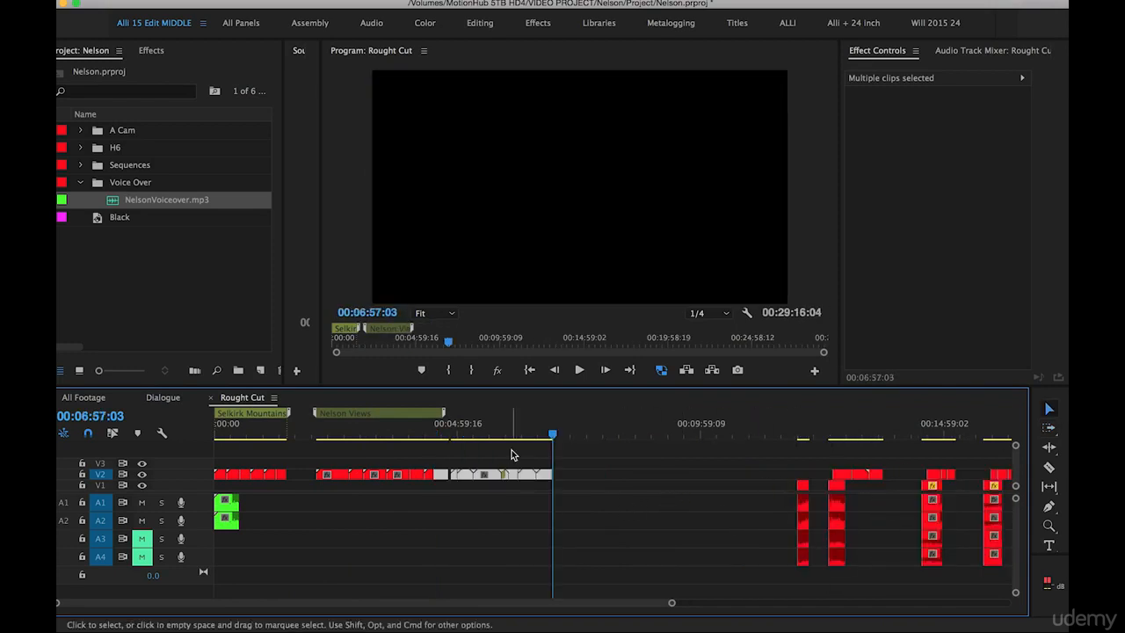
{"action": "left_click_drag", "start_coordinate": [442, 420], "coordinate": [558, 422]}
Review clips 21.mp4, 22.mp4 and 23.mp4 around 00:21:30:00 and cut all three from V2
{"action": "key", "text": "minus"}
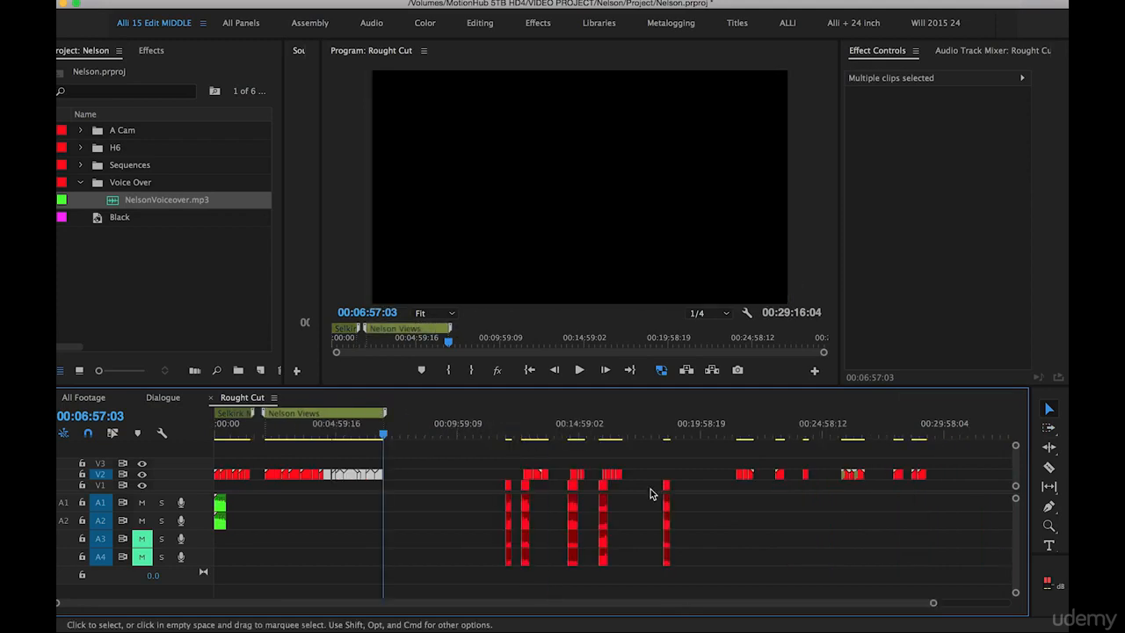
{"action": "left_click", "coordinate": [731, 460]}
{"action": "left_click", "coordinate": [739, 431]}
{"action": "left_click_drag", "start_coordinate": [742, 432], "coordinate": [754, 433]}
{"action": "key", "text": "equal"}
{"action": "key", "text": "equal"}
{"action": "key", "text": "equal"}
{"action": "key", "text": "equal"}
{"action": "left_click_drag", "start_coordinate": [459, 434], "coordinate": [615, 441]}
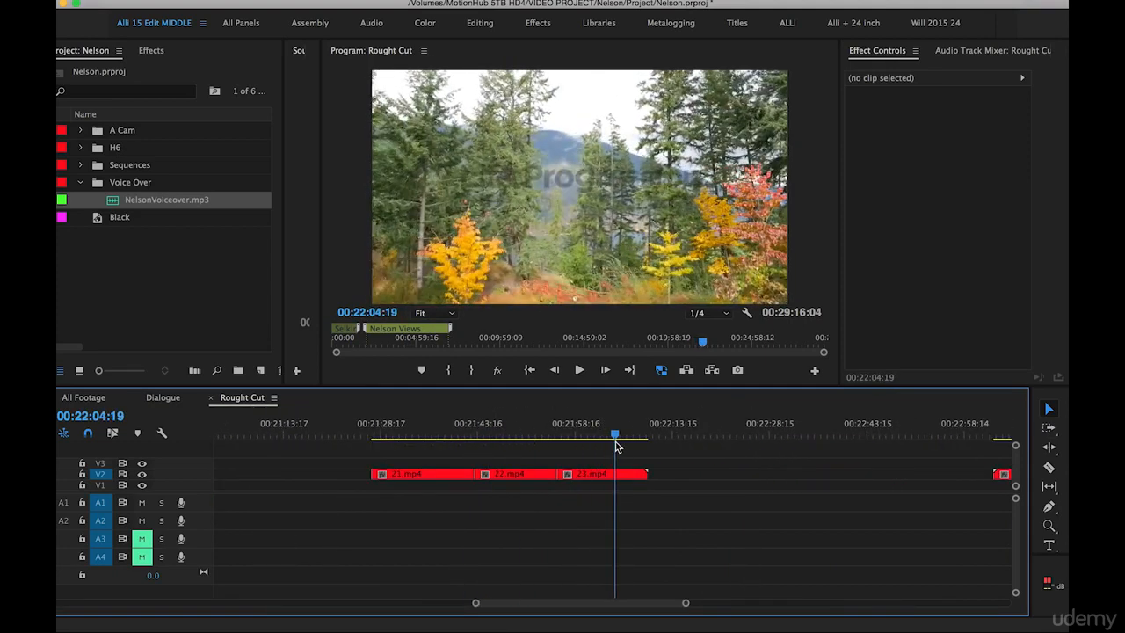
{"action": "key", "text": "minus"}
{"action": "key", "text": "minus"}
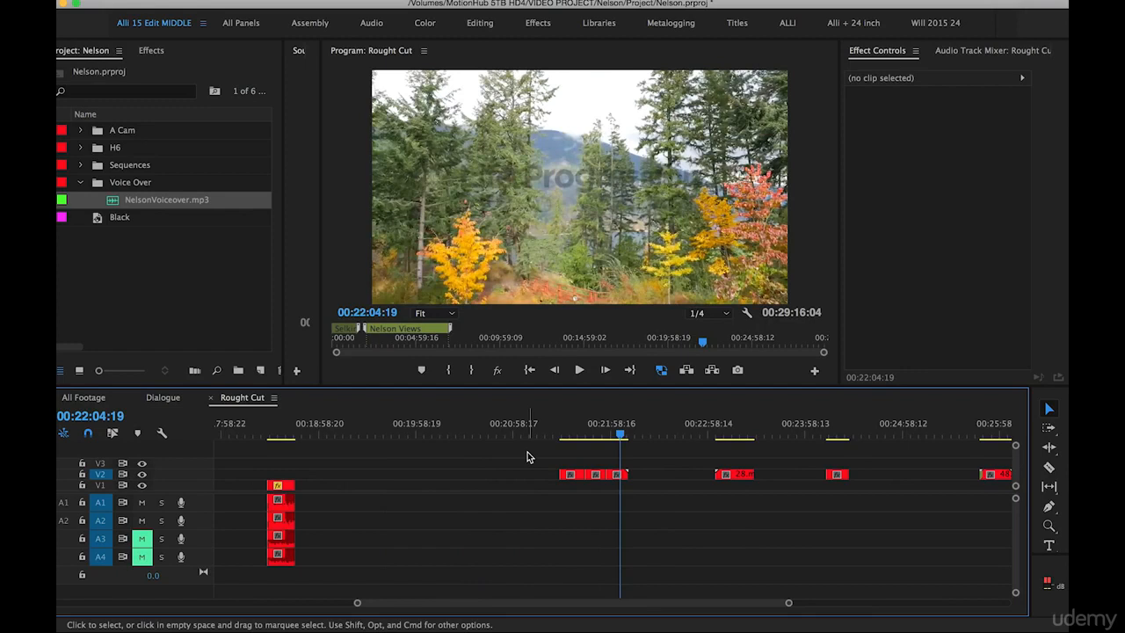
{"action": "left_click_drag", "start_coordinate": [598, 433], "coordinate": [566, 459]}
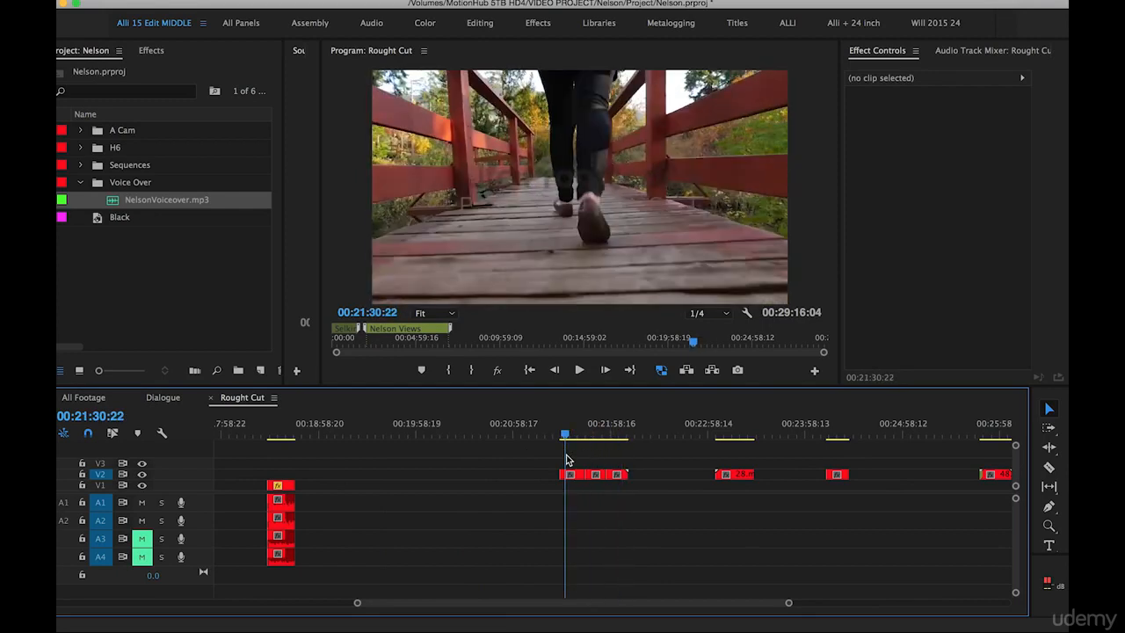
{"action": "mouse_move", "coordinate": [566, 459]}
{"action": "left_mouse_down"}
{"action": "mouse_move", "coordinate": [576, 440]}
{"action": "mouse_move", "coordinate": [616, 434]}
{"action": "mouse_move", "coordinate": [565, 436]}
{"action": "mouse_move", "coordinate": [578, 442]}
{"action": "left_mouse_up"}
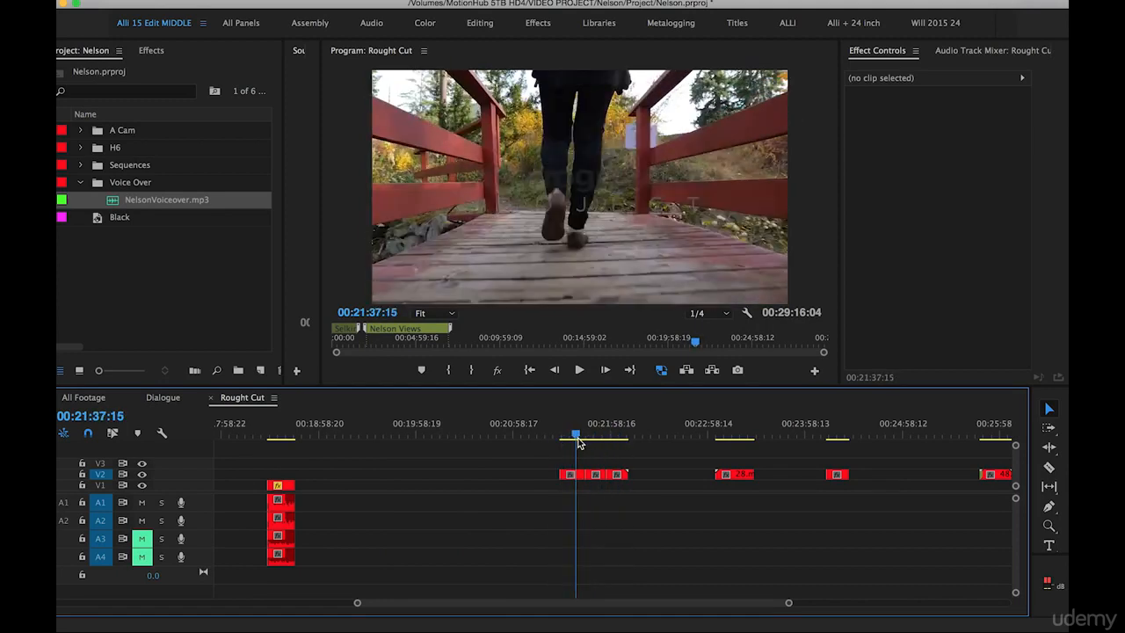
{"action": "left_click_drag", "start_coordinate": [541, 451], "coordinate": [630, 485]}
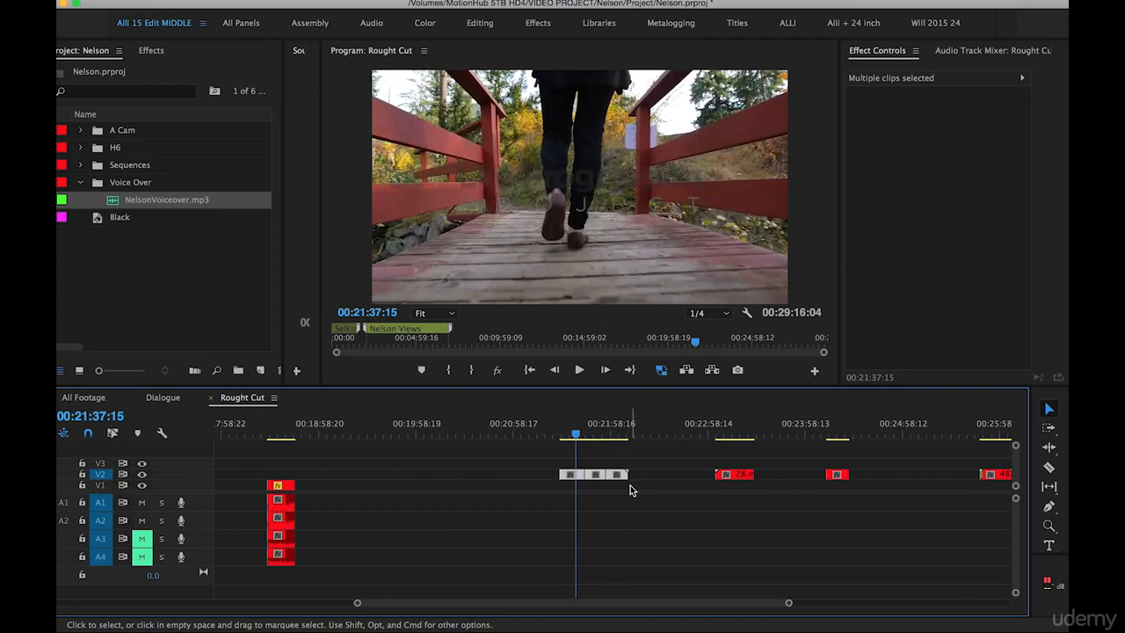
{"action": "key", "text": "Delete"}
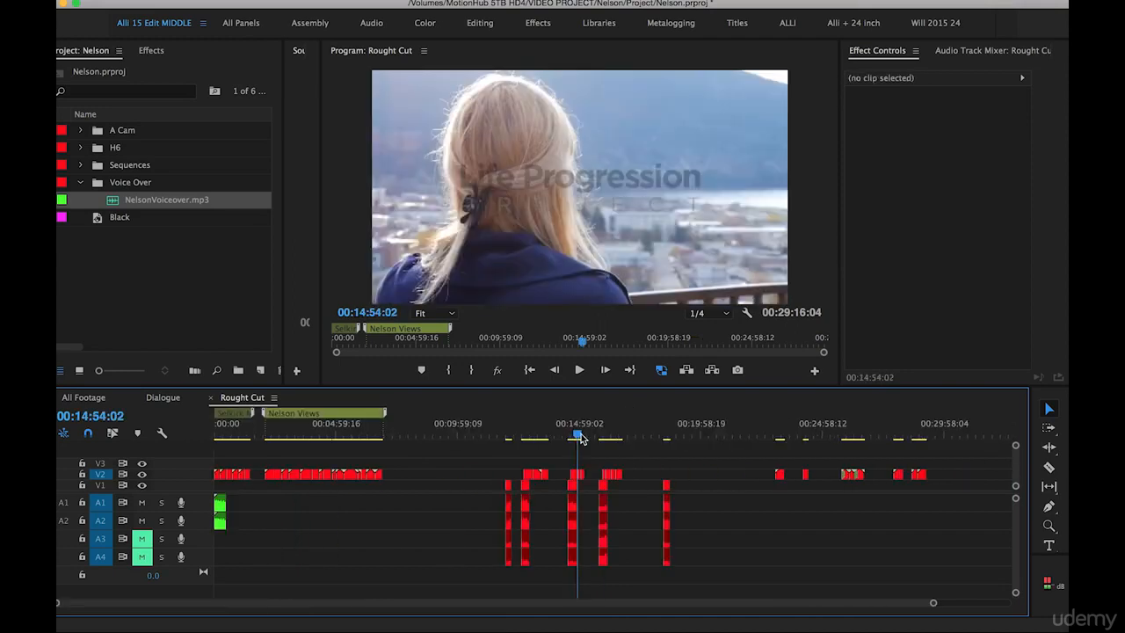
Shift the clips from 42.mp4 onward about 1 minute 28 seconds later and paste the three cut clips on V2 after the 36.mp4 group
{"action": "key", "text": "a"}
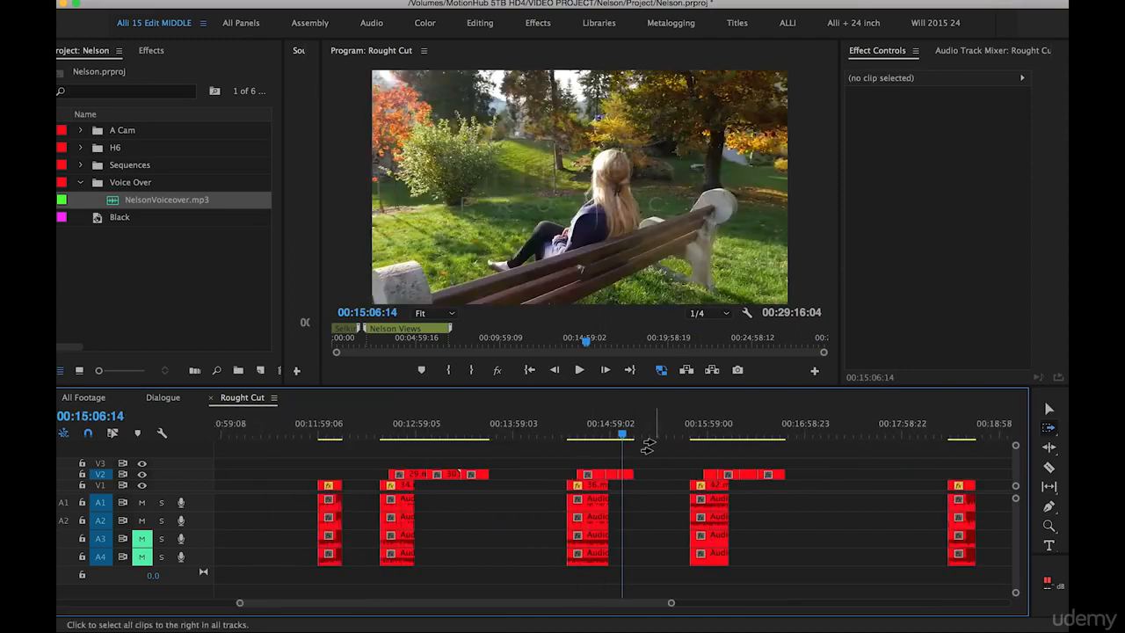
{"action": "left_click_drag", "start_coordinate": [685, 500], "coordinate": [838, 495]}
{"action": "key", "text": "v"}
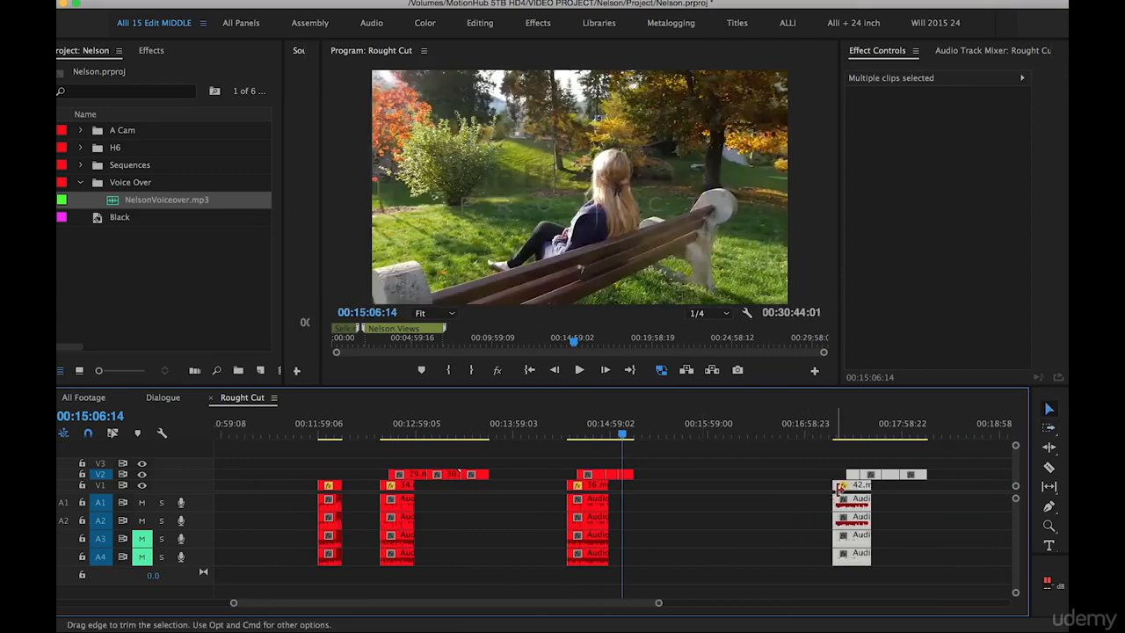
{"action": "left_click_drag", "start_coordinate": [653, 428], "coordinate": [637, 429]}
{"action": "key", "text": "super+v"}
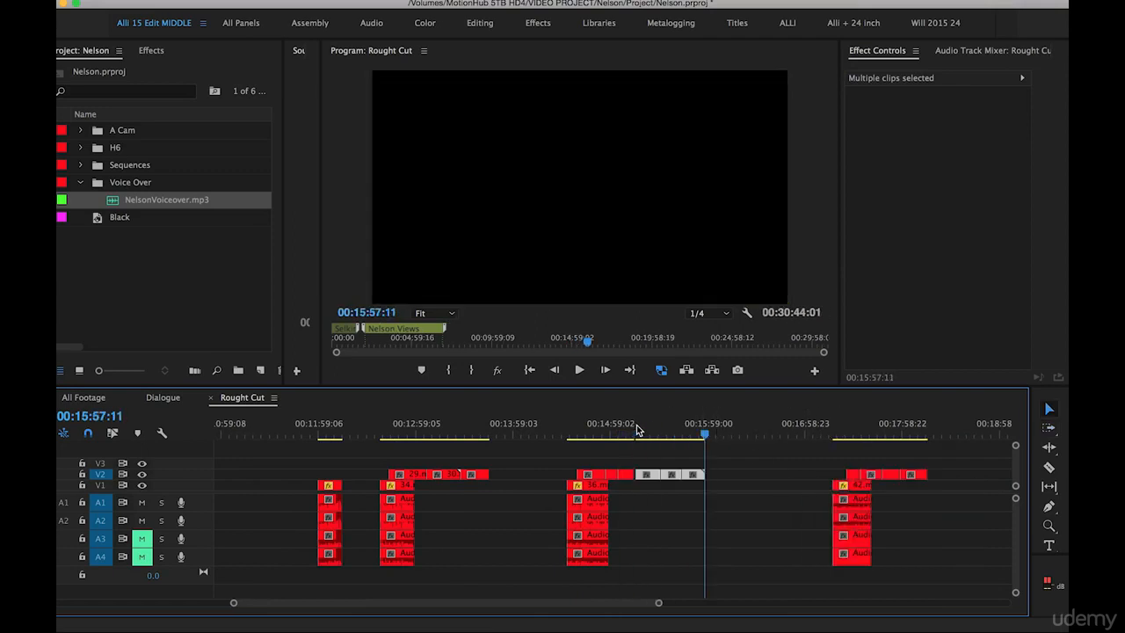
Move the 12.mp4 dialogue clip to about 00:08:15 and the 34.mp4 dialogue with its V2 footage to about 00:10:50
{"action": "key", "text": "minus"}
{"action": "key", "text": "minus"}
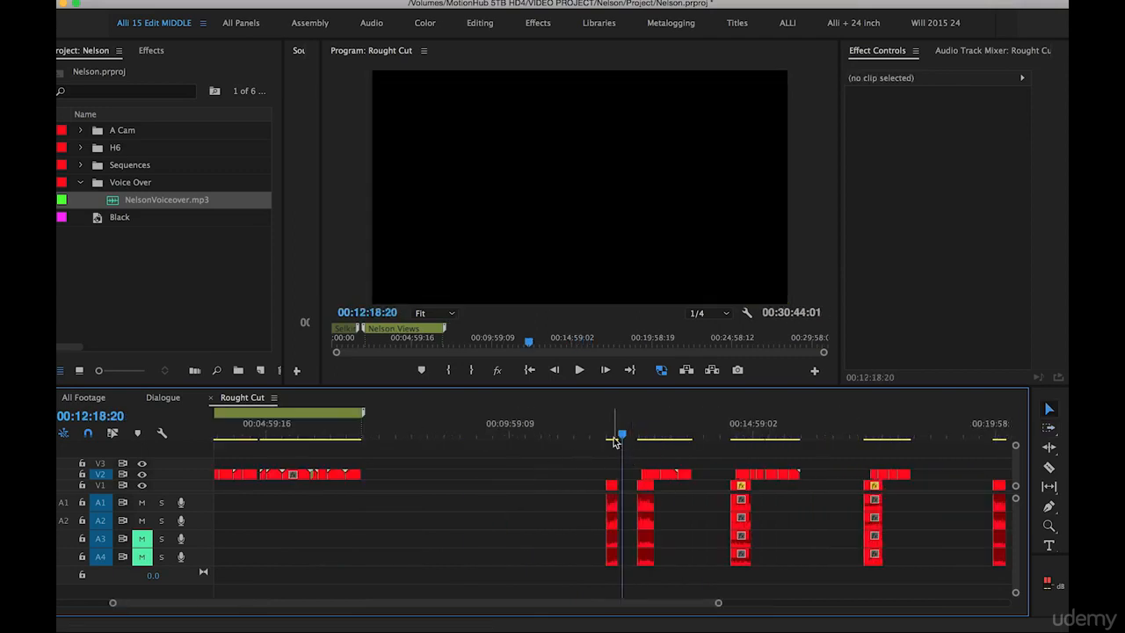
{"action": "left_click", "coordinate": [610, 424]}
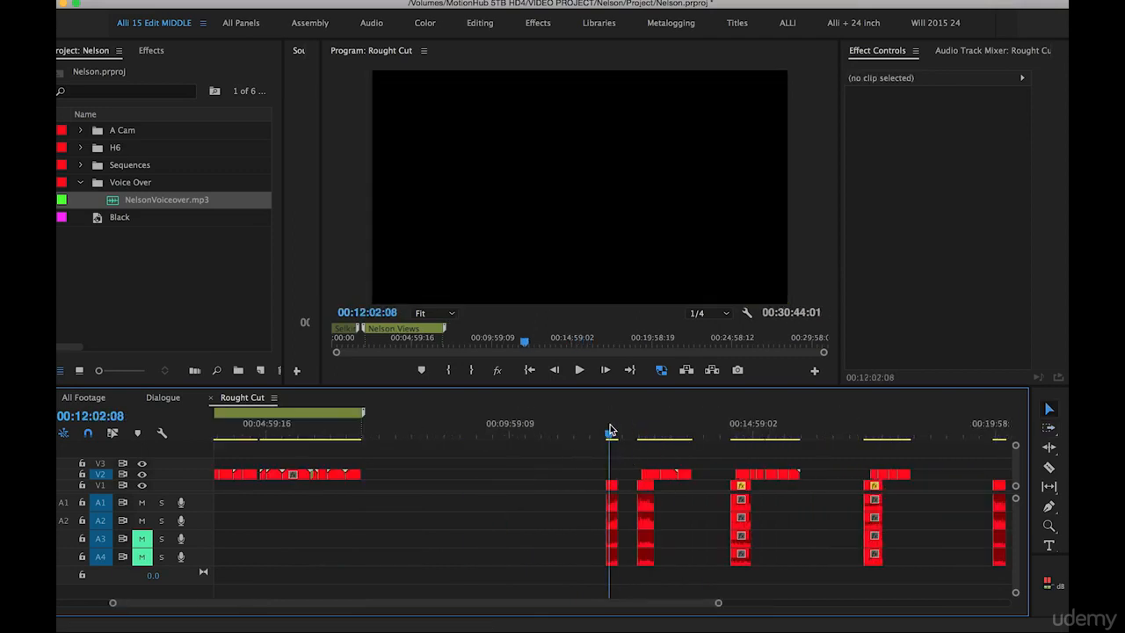
{"action": "key", "text": "equal"}
{"action": "key", "text": "equal"}
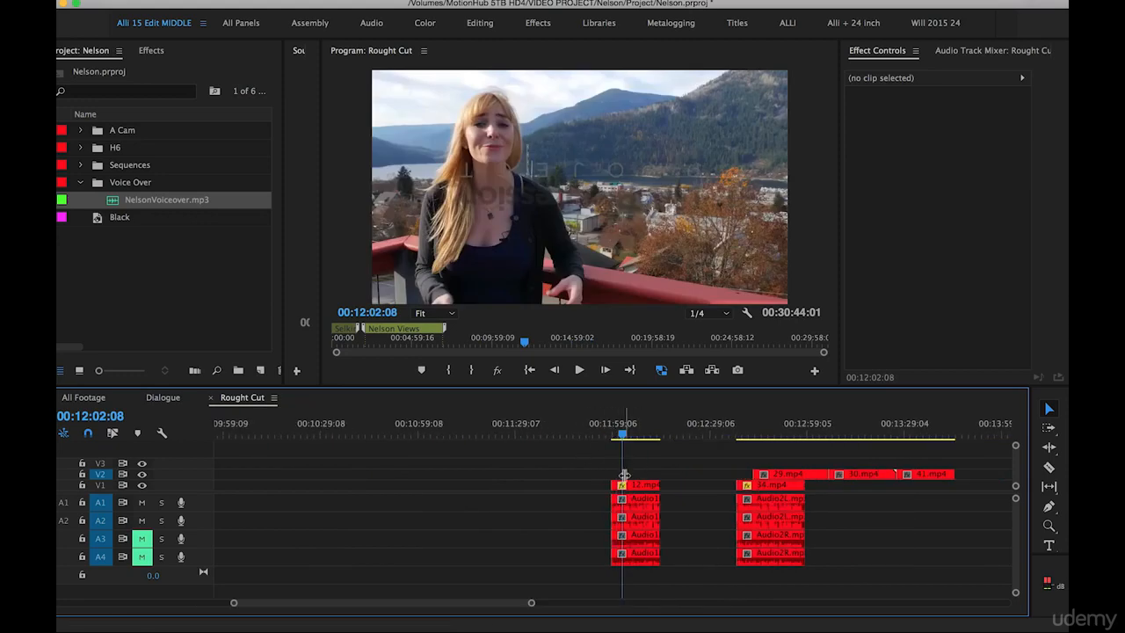
{"action": "key", "text": "minus"}
{"action": "key", "text": "minus"}
{"action": "key", "text": "minus"}
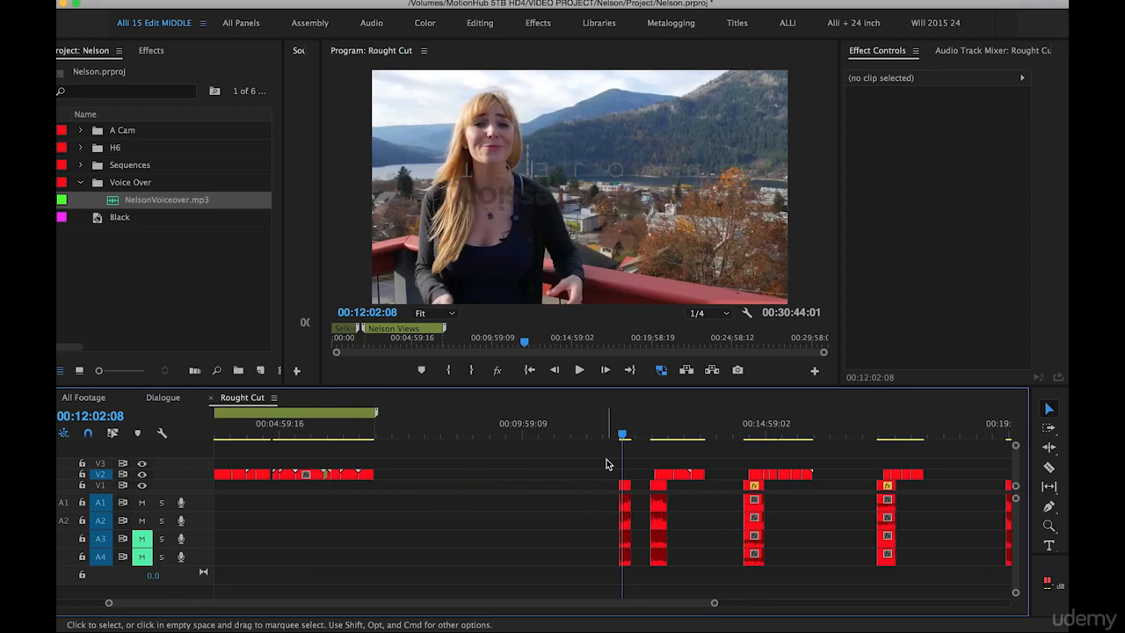
{"action": "left_click_drag", "start_coordinate": [595, 468], "coordinate": [625, 578]}
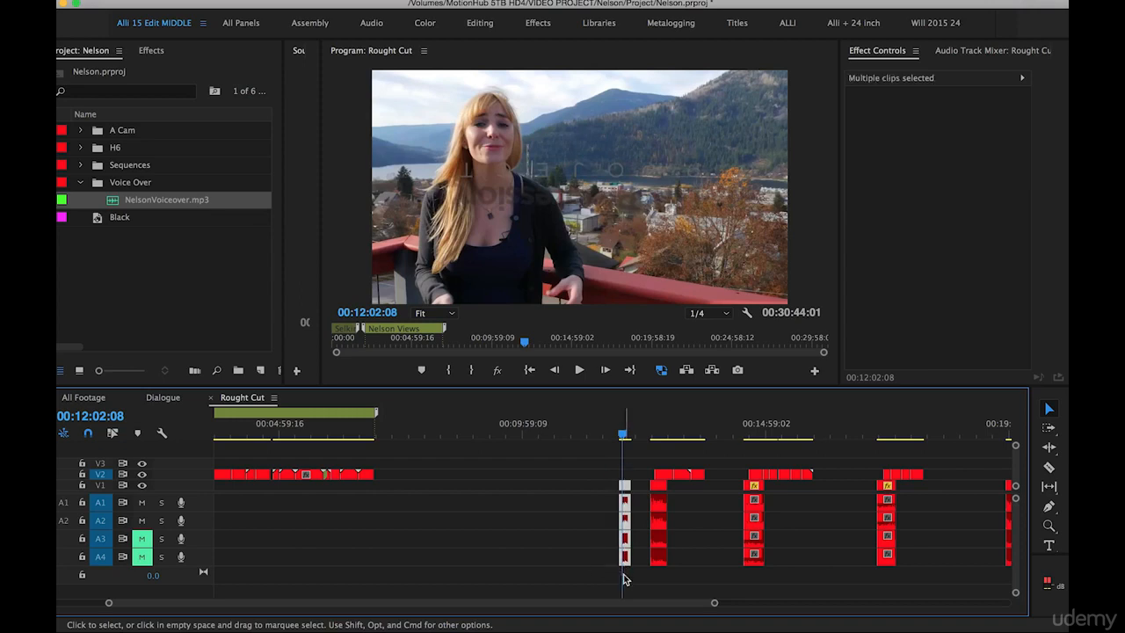
{"action": "scroll", "coordinate": [624, 578], "scroll_direction": "left", "scroll_amount": 3}
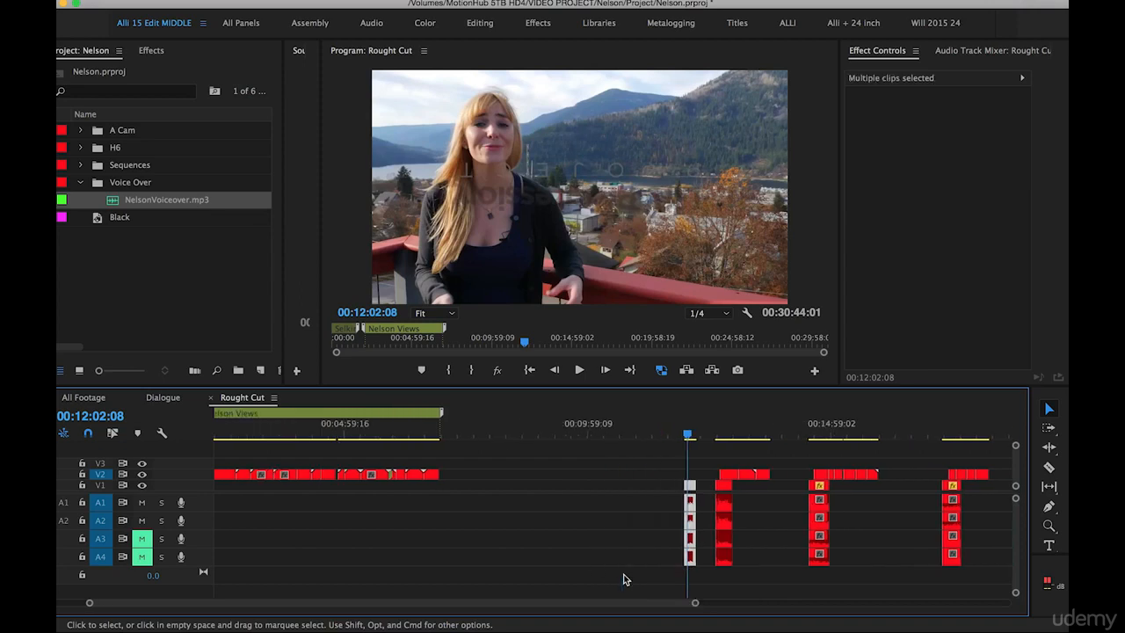
{"action": "left_click_drag", "start_coordinate": [689, 492], "coordinate": [510, 488]}
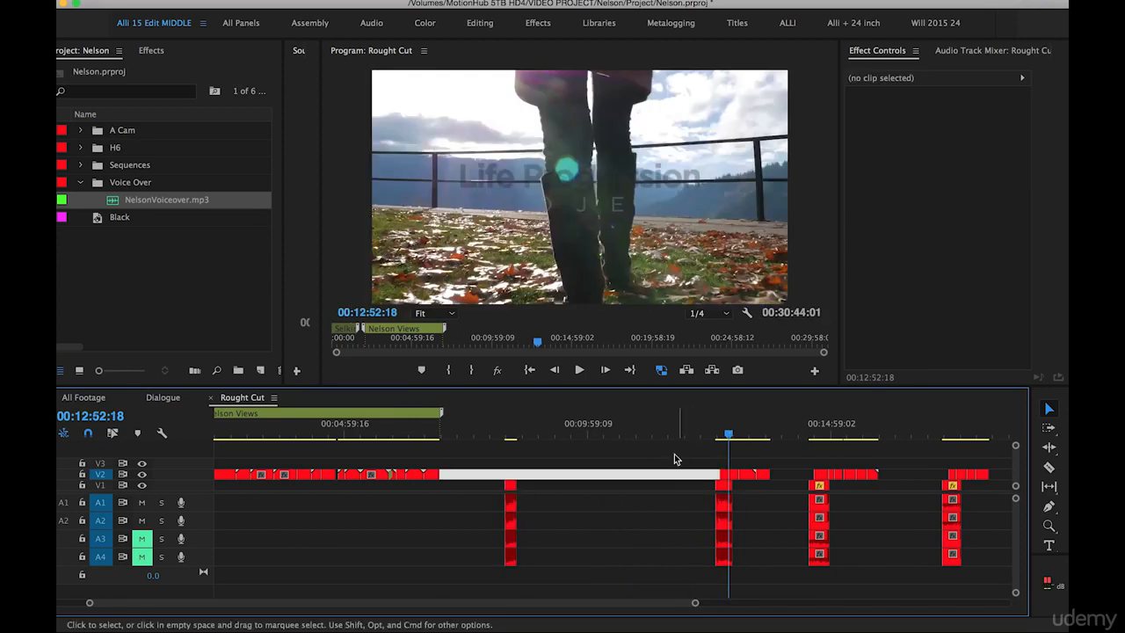
{"action": "left_click_drag", "start_coordinate": [668, 462], "coordinate": [767, 575]}
{"action": "left_click_drag", "start_coordinate": [725, 497], "coordinate": [643, 496]}
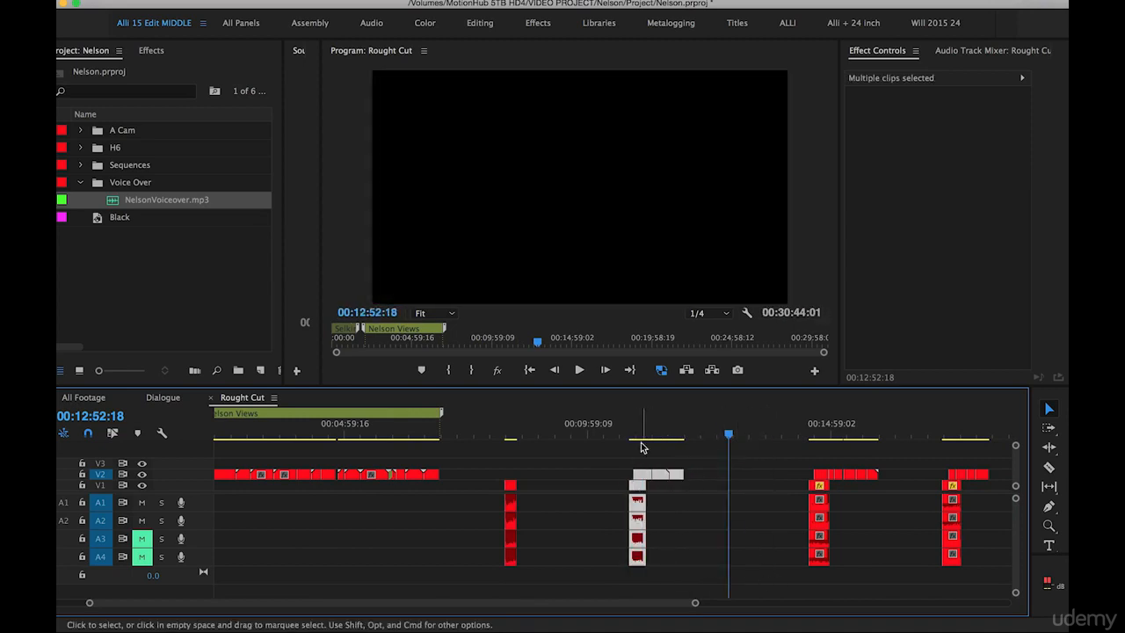
Add a marker named Waterfront over the 34.mp4 group, starting at 00:10:06:18 with a duration of 00:02:36:04
{"action": "left_click", "coordinate": [640, 431]}
{"action": "left_click", "coordinate": [603, 454]}
{"action": "key", "text": "m"}
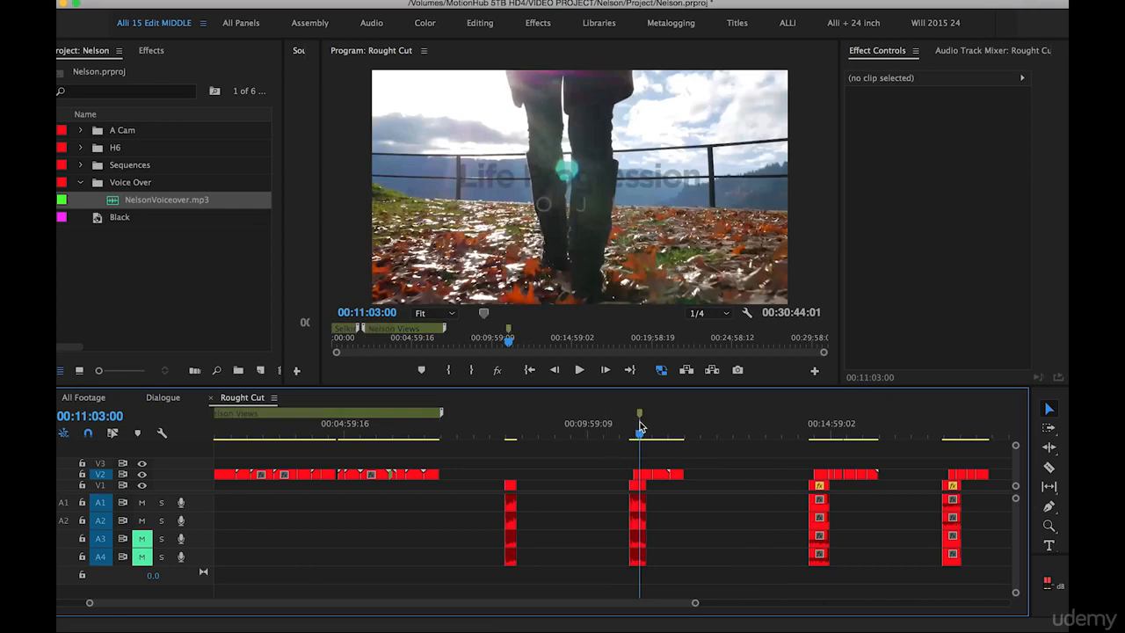
{"action": "mouse_move", "coordinate": [641, 416]}
{"action": "left_mouse_down"}
{"action": "mouse_move", "coordinate": [718, 421]}
{"action": "mouse_move", "coordinate": [620, 420]}
{"action": "left_mouse_up"}
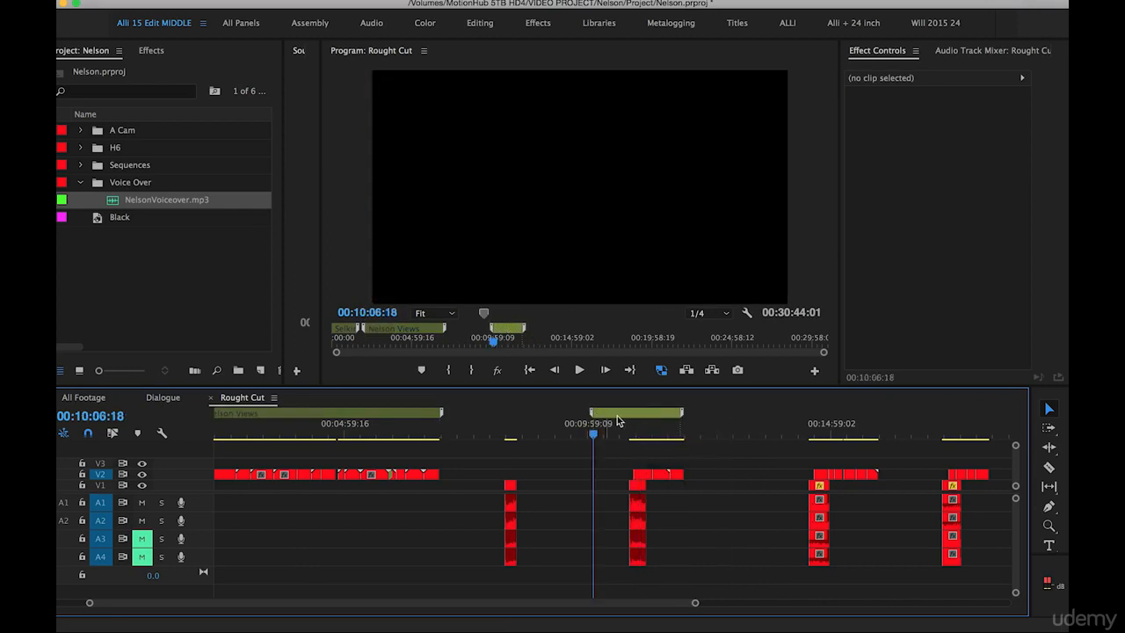
{"action": "left_click_drag", "start_coordinate": [687, 413], "coordinate": [722, 418]}
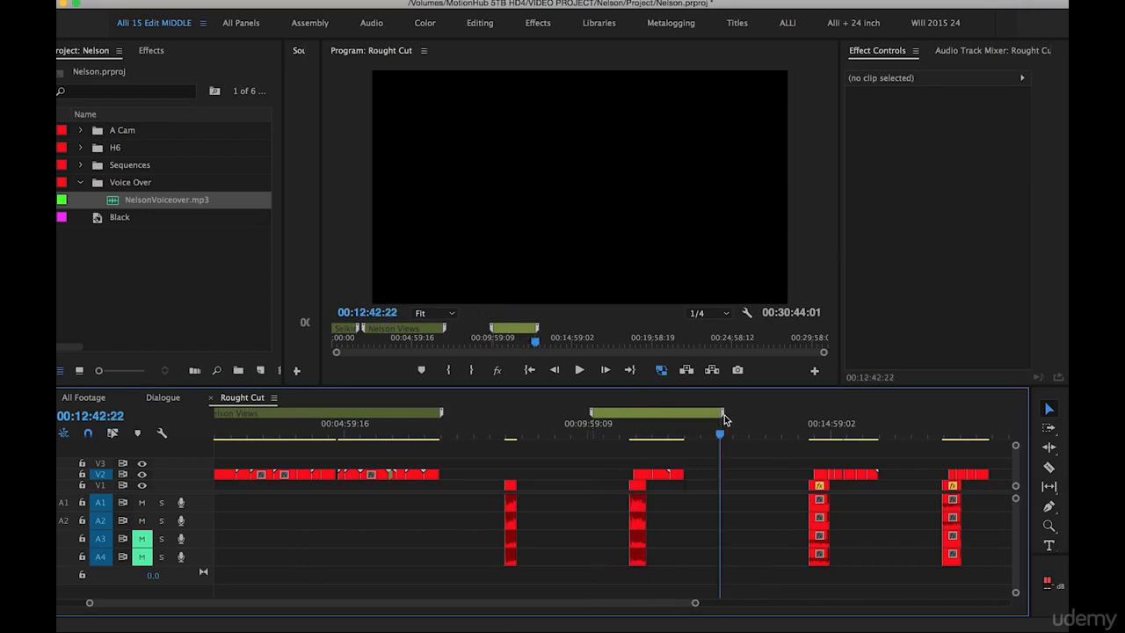
{"action": "double_click", "coordinate": [646, 413]}
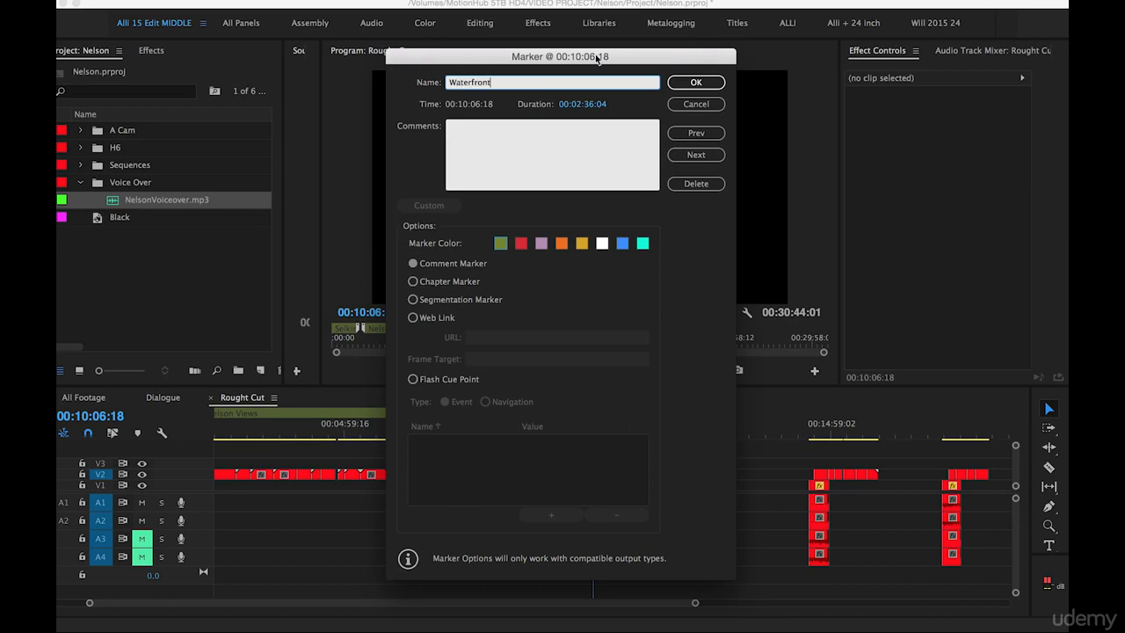
{"action": "left_click", "coordinate": [684, 83]}
Move clip 28.mp4 on V2 from about 00:24:39 to the end of the Waterfront footage
{"action": "key", "text": "minus"}
{"action": "left_click", "coordinate": [814, 434]}
{"action": "key", "text": "equal"}
{"action": "key", "text": "equal"}
{"action": "key", "text": "equal"}
{"action": "key", "text": "minus"}
{"action": "key", "text": "minus"}
{"action": "key", "text": "minus"}
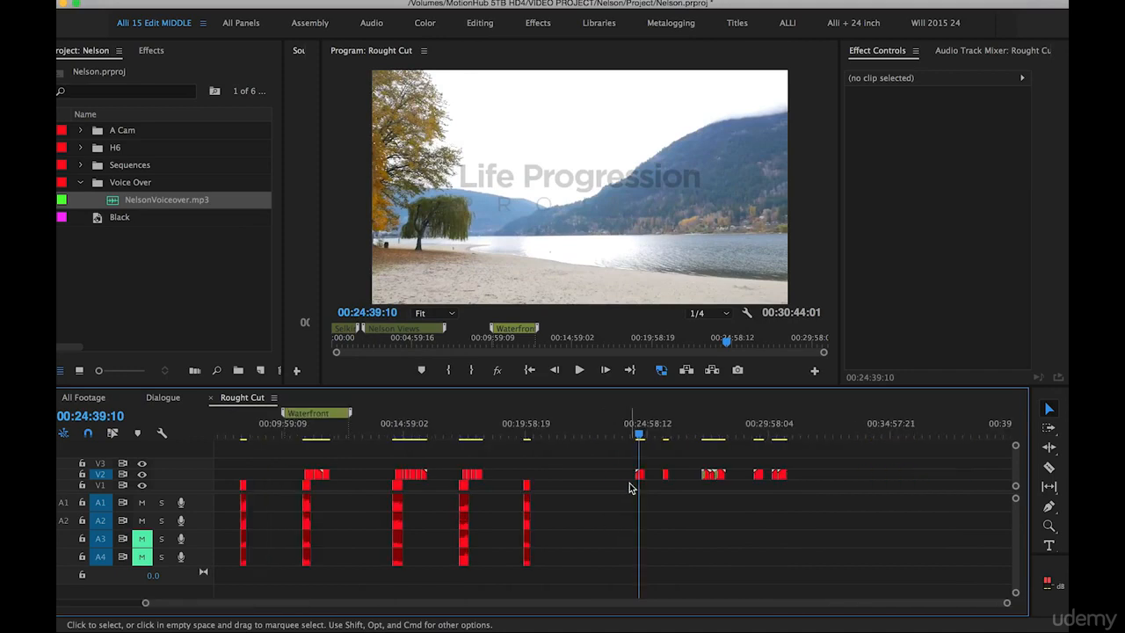
{"action": "left_click_drag", "start_coordinate": [640, 476], "coordinate": [344, 482]}
Move clip 32.mp4 from 00:25:39:10 on V2 to directly after 28.mp4 in the Waterfront group
{"action": "key", "text": "Down"}
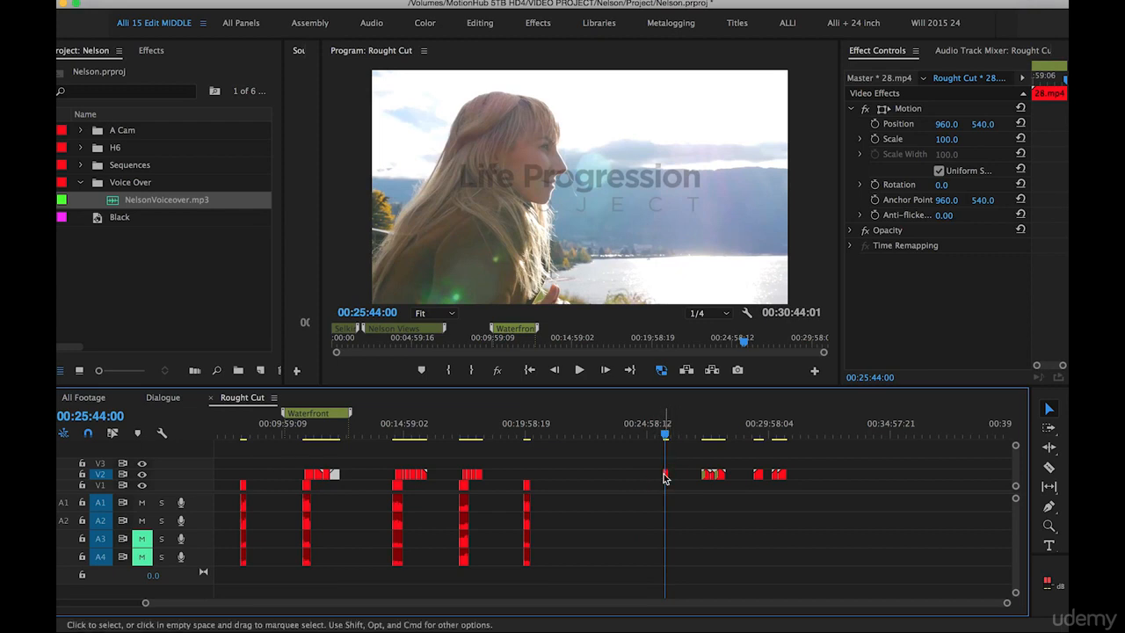
{"action": "mouse_move", "coordinate": [665, 477]}
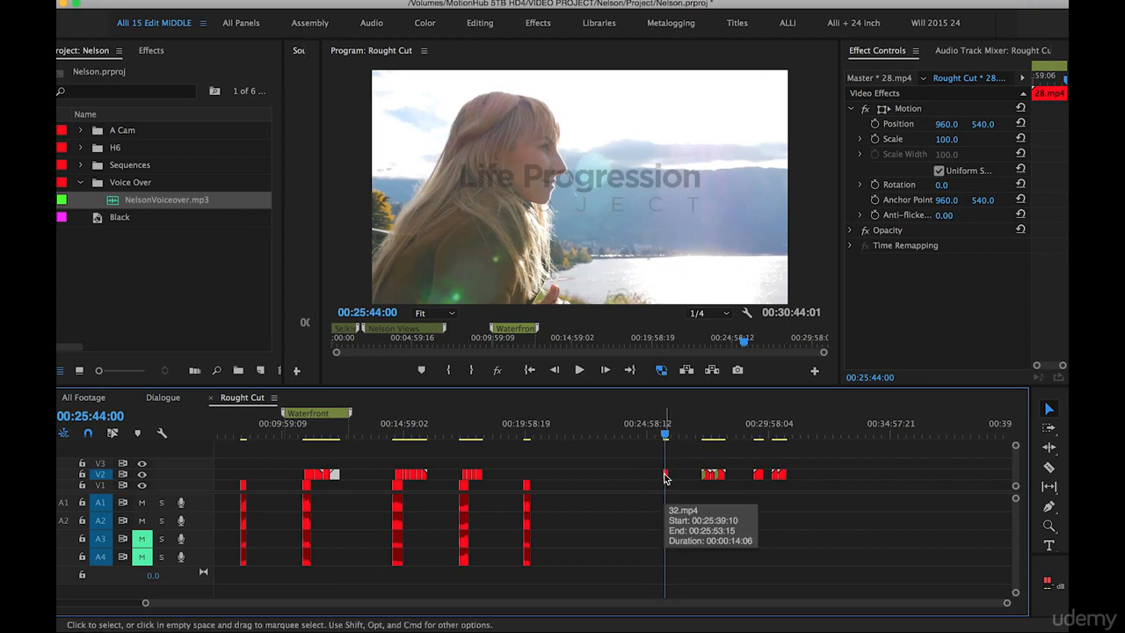
{"action": "left_click", "coordinate": [665, 477]}
{"action": "mouse_move", "coordinate": [665, 477]}
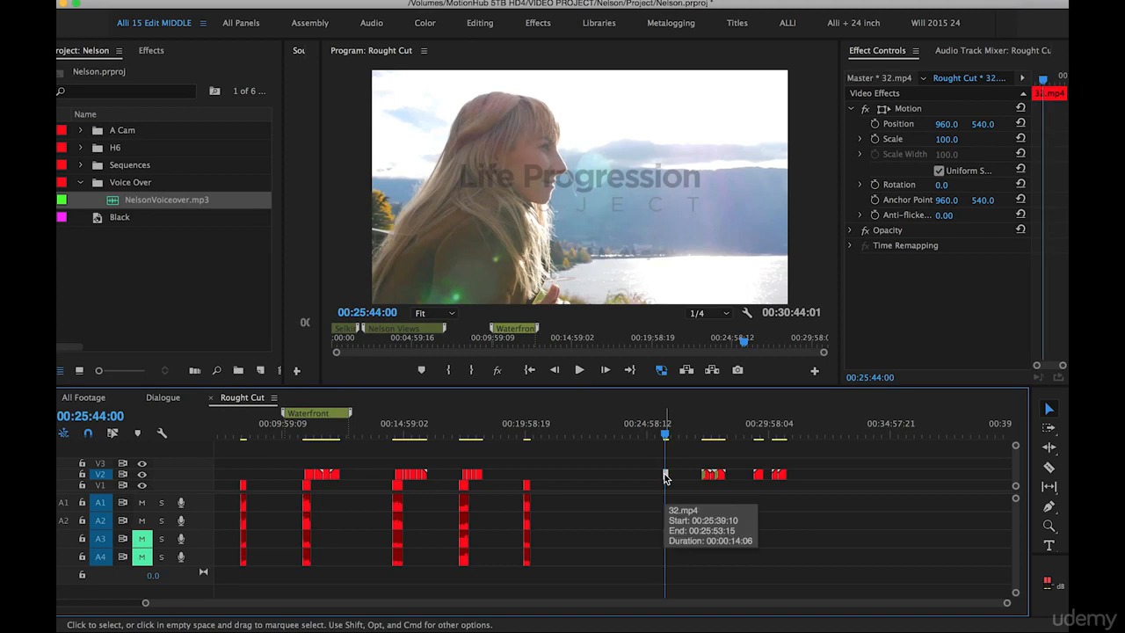
{"action": "left_click_drag", "start_coordinate": [666, 477], "coordinate": [344, 477]}
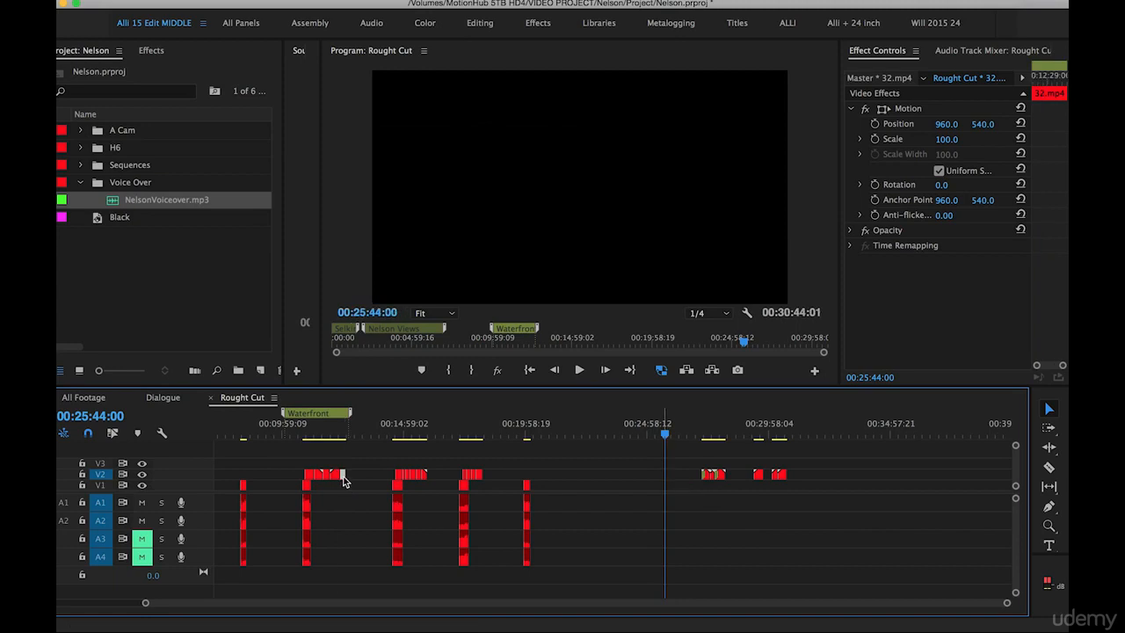
Review the remaining V2 clips between about 00:27:00:00 and 00:30:45:00, from 48.mp4 to 40.mp4
{"action": "left_click", "coordinate": [709, 433]}
{"action": "key", "text": "equal"}
{"action": "key", "text": "equal"}
{"action": "key", "text": "equal"}
{"action": "left_click_drag", "start_coordinate": [642, 437], "coordinate": [675, 447]}
{"action": "key", "text": "minus"}
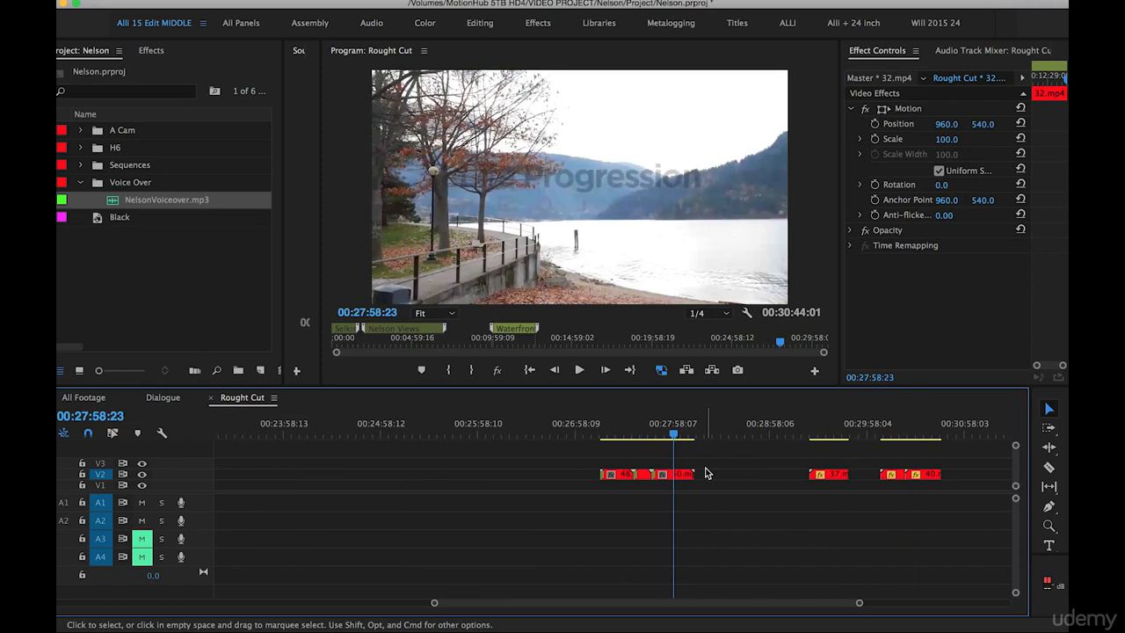
{"action": "left_click", "coordinate": [825, 428]}
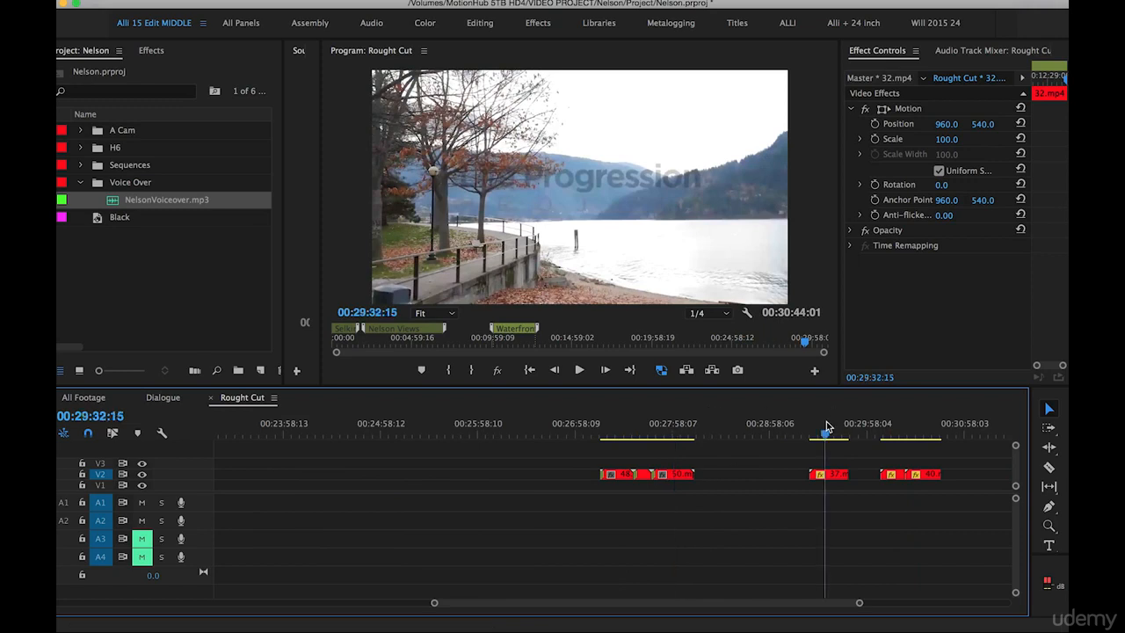
{"action": "left_click_drag", "start_coordinate": [826, 428], "coordinate": [897, 428]}
{"action": "key", "text": "equal"}
{"action": "left_click_drag", "start_coordinate": [481, 429], "coordinate": [519, 436]}
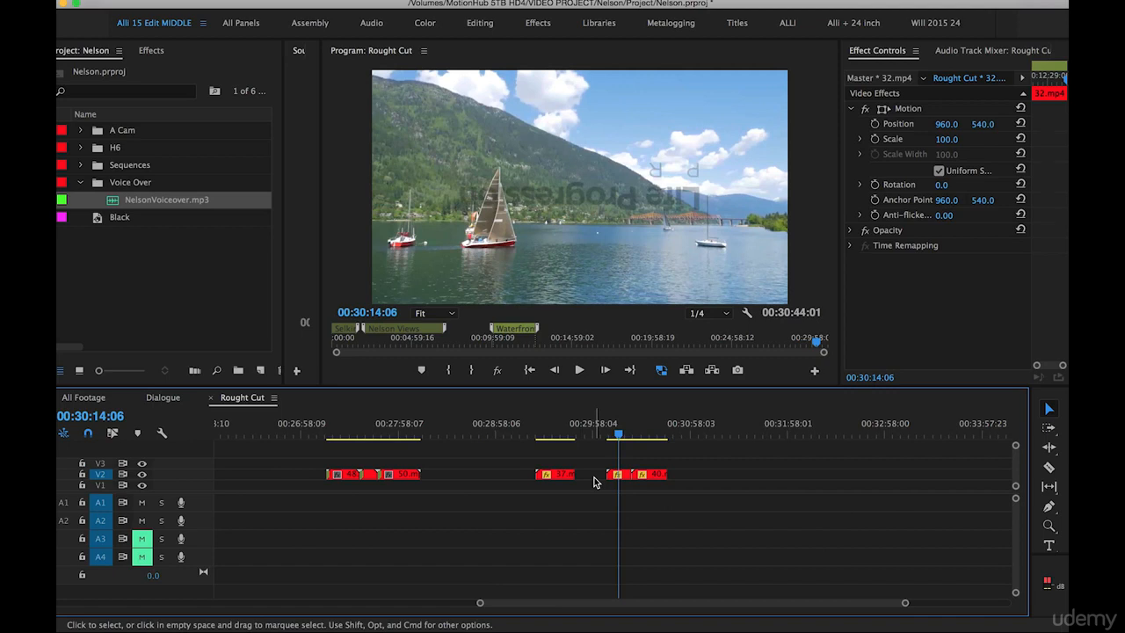
Close the gaps before and after 37.mp4 on V2 and cut the whole joined run of remaining clips
{"action": "left_click", "coordinate": [594, 479]}
{"action": "key", "text": "Delete"}
{"action": "left_click", "coordinate": [454, 477]}
{"action": "key", "text": "Delete"}
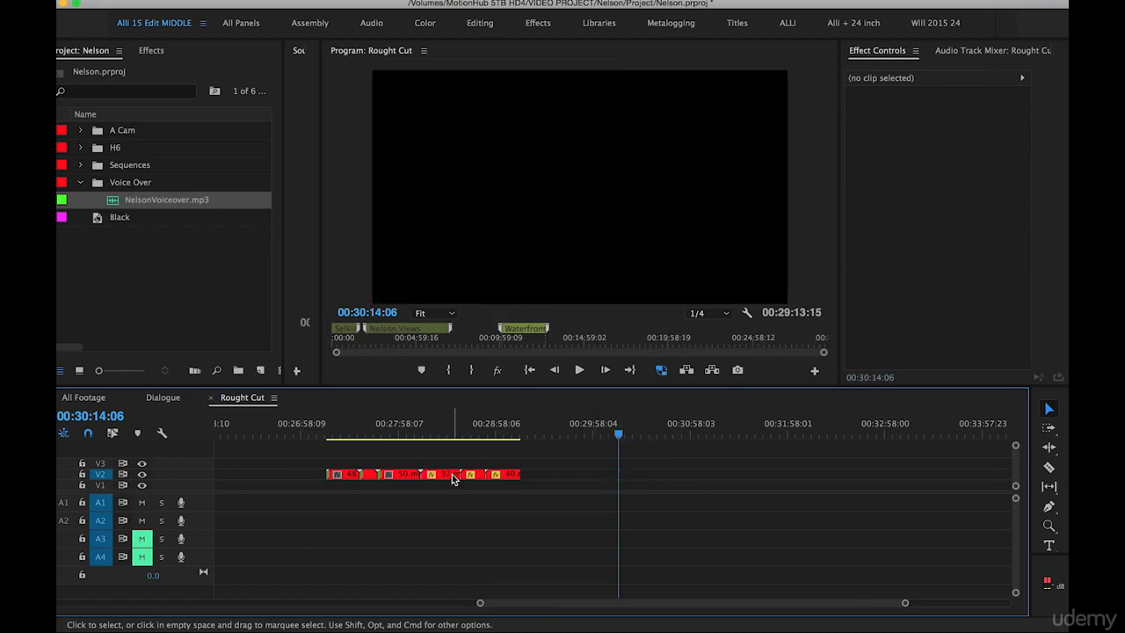
{"action": "key", "text": "minus"}
{"action": "left_click_drag", "start_coordinate": [473, 460], "coordinate": [610, 499]}
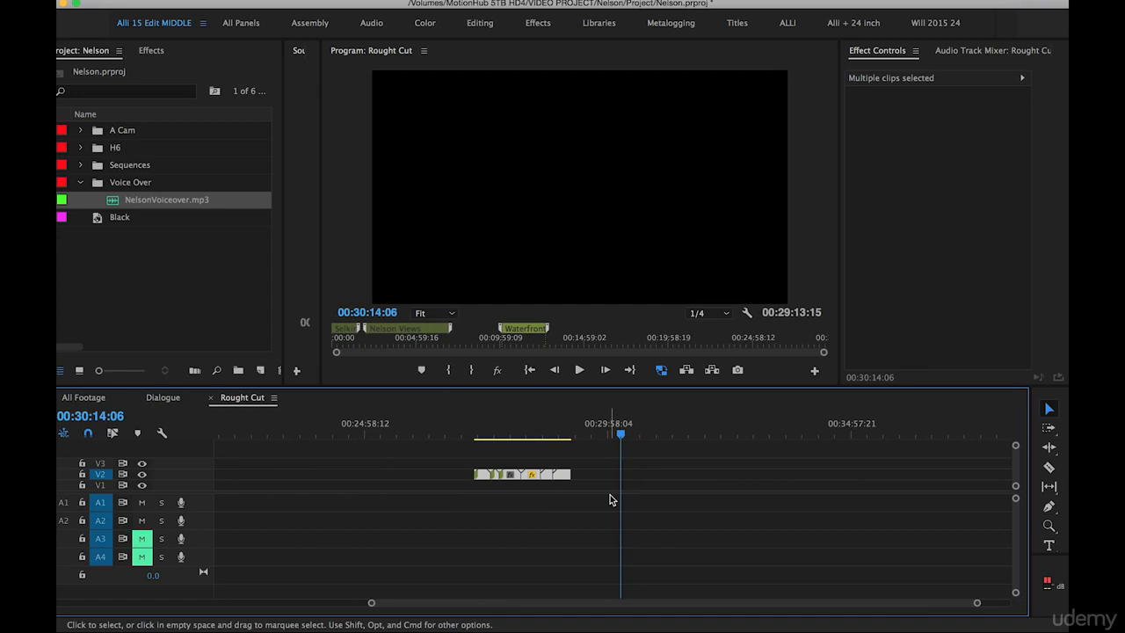
{"action": "key", "text": "Delete"}
Shift the clips after the Waterfront group about 2 minutes 50 seconds later and paste the cut clips on V2 at 00:12:35:13
{"action": "key", "text": "backslash"}
{"action": "left_click", "coordinate": [555, 435]}
{"action": "key", "text": "a"}
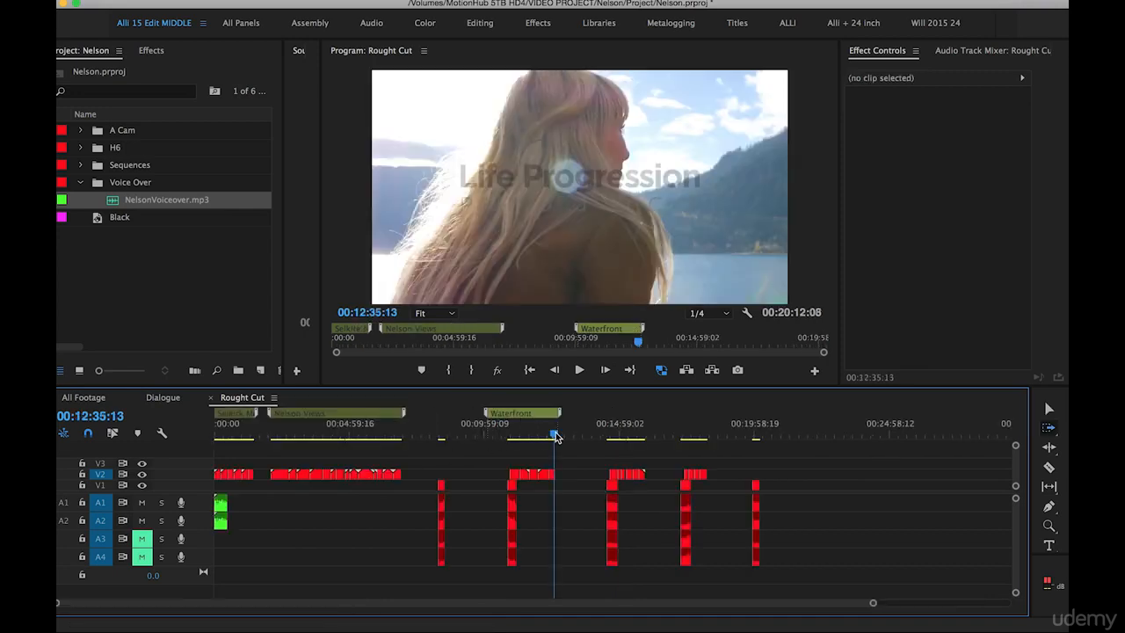
{"action": "left_click_drag", "start_coordinate": [606, 483], "coordinate": [682, 480]}
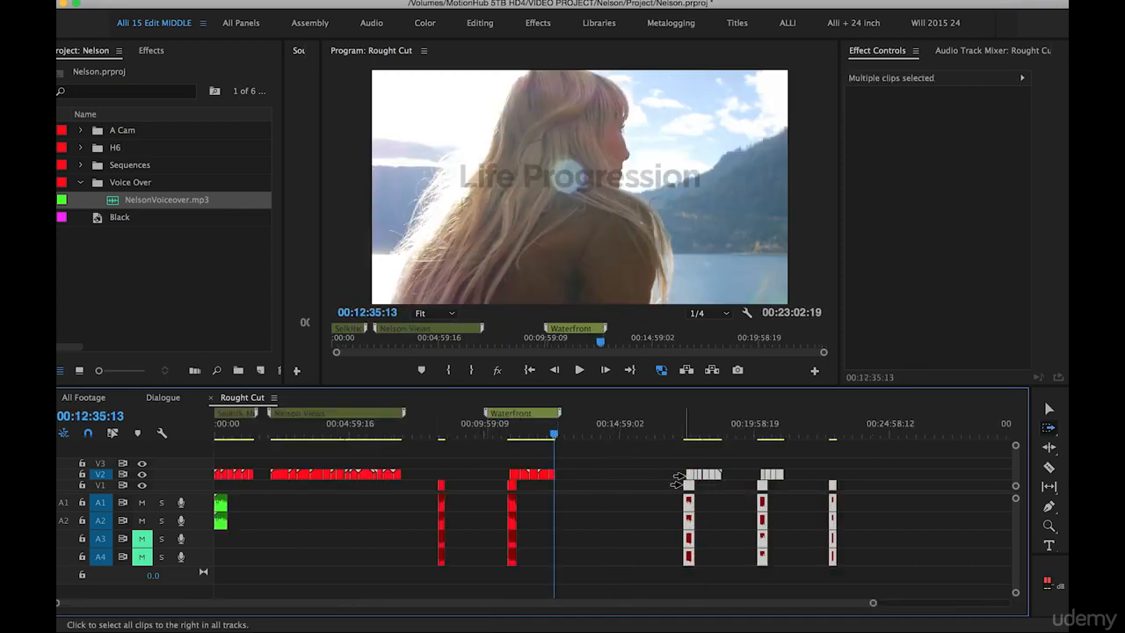
{"action": "key", "text": "super+v"}
Extend the Waterfront marker over the pasted footage and shift it to start at 00:10:25:08
{"action": "key", "text": "v"}
{"action": "left_click", "coordinate": [674, 473]}
{"action": "left_click_drag", "start_coordinate": [561, 414], "coordinate": [610, 421]}
{"action": "left_click_drag", "start_coordinate": [536, 423], "coordinate": [546, 413]}
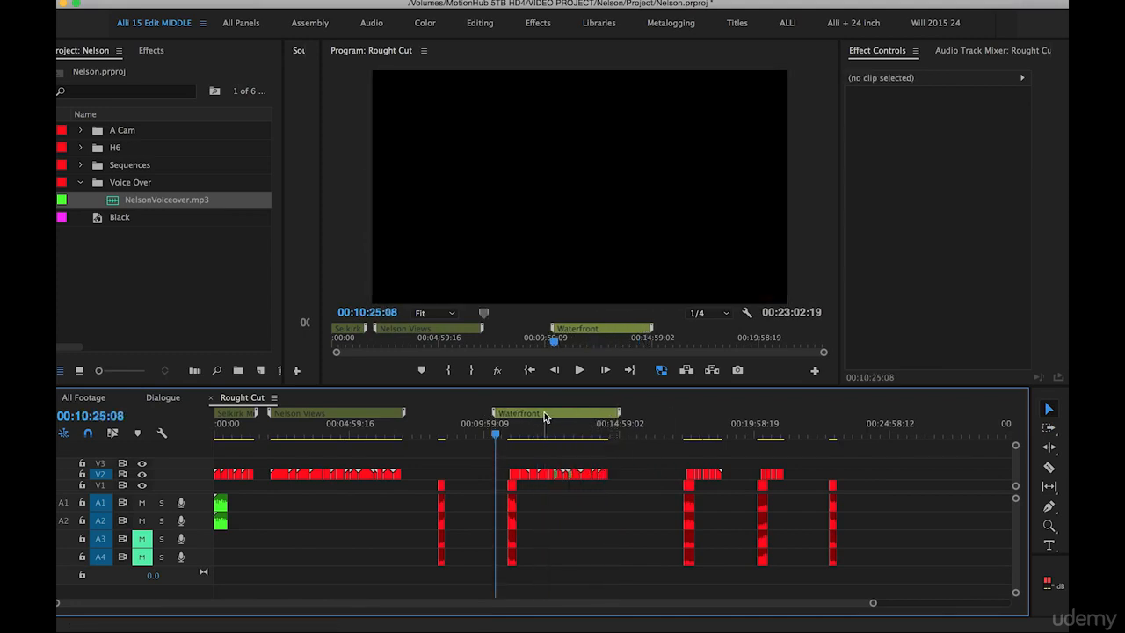
Add a marker named Intro Dialogue over the 12.mp4 clip, starting at 00:08:10:12 with a duration of 00:00:36:04
{"action": "left_click_drag", "start_coordinate": [435, 418], "coordinate": [440, 417]}
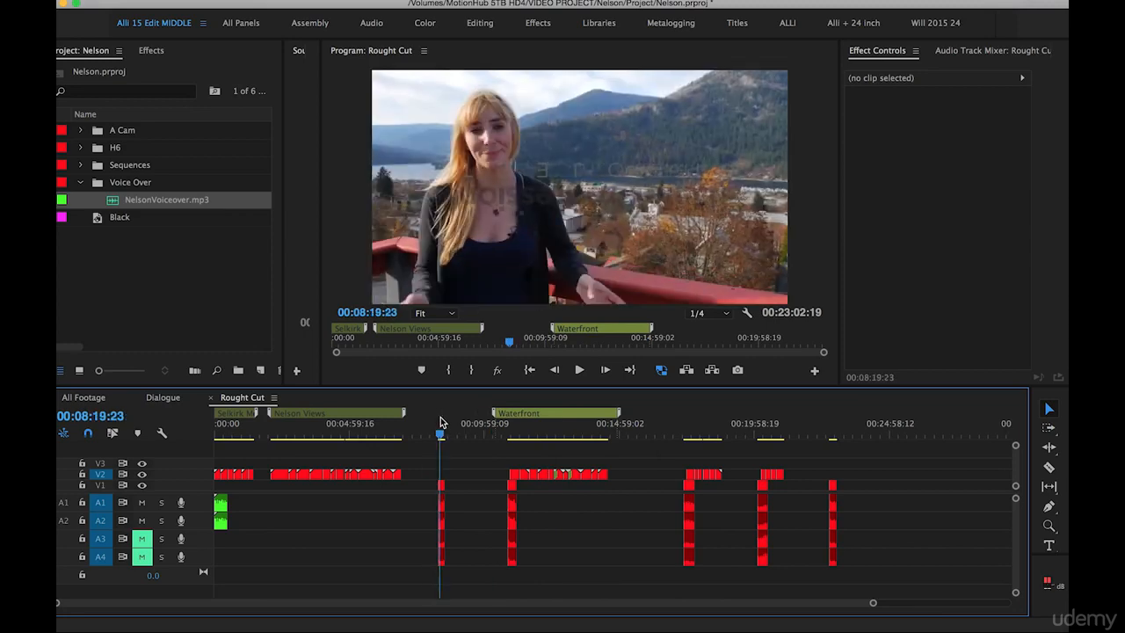
{"action": "key", "text": "="}
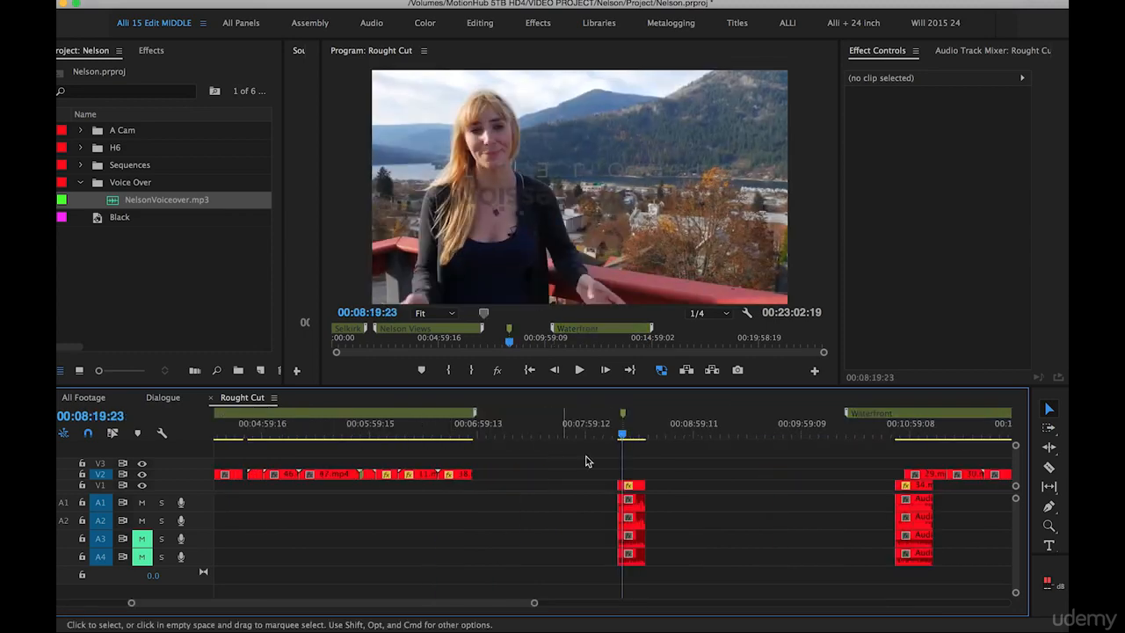
{"action": "mouse_move", "coordinate": [623, 413]}
{"action": "left_mouse_down"}
{"action": "mouse_move", "coordinate": [605, 414]}
{"action": "mouse_move", "coordinate": [674, 424]}
{"action": "left_mouse_up"}
{"action": "double_click", "coordinate": [635, 413]}
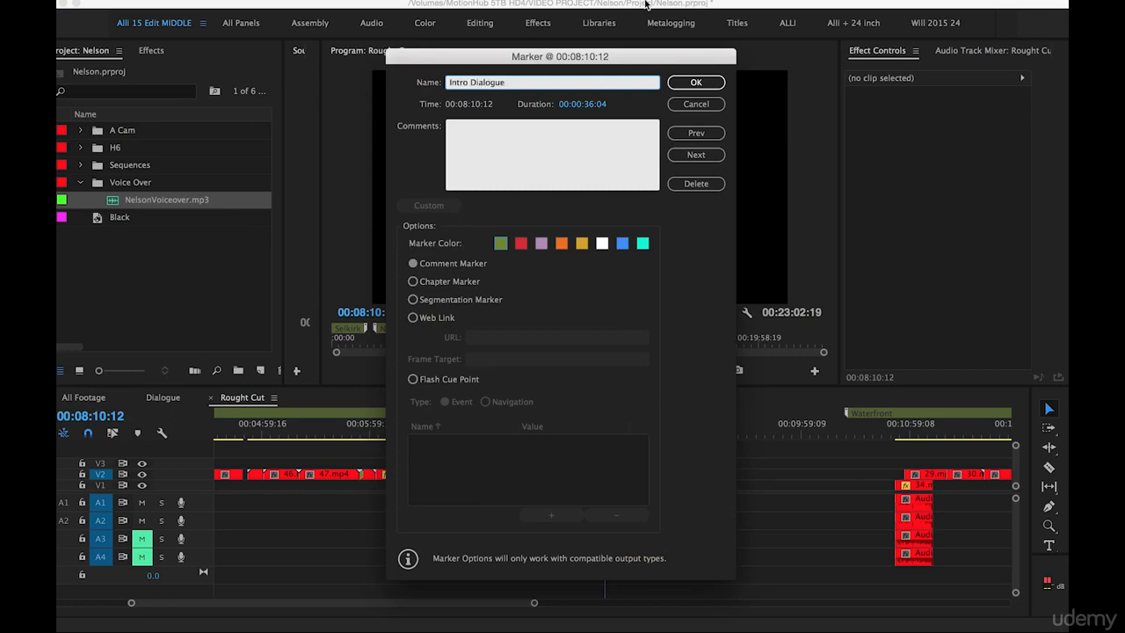
{"action": "left_click", "coordinate": [690, 82]}
Add a marker named Gyro Park over the 36.mp4 group, starting at 00:16:27:10 with a duration of 00:02:20:12
{"action": "scroll", "coordinate": [676, 481], "scroll_direction": "right", "scroll_amount": 3}
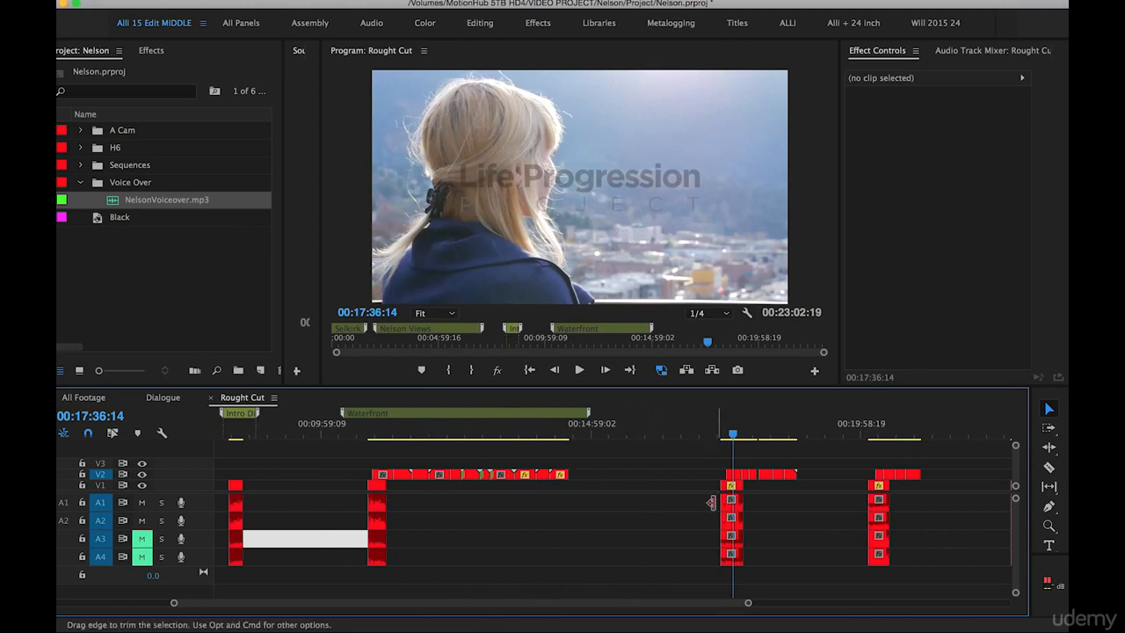
{"action": "key", "text": "m"}
{"action": "mouse_move", "coordinate": [734, 414]}
{"action": "left_mouse_down"}
{"action": "mouse_move", "coordinate": [798, 414]}
{"action": "mouse_move", "coordinate": [670, 414]}
{"action": "left_mouse_up"}
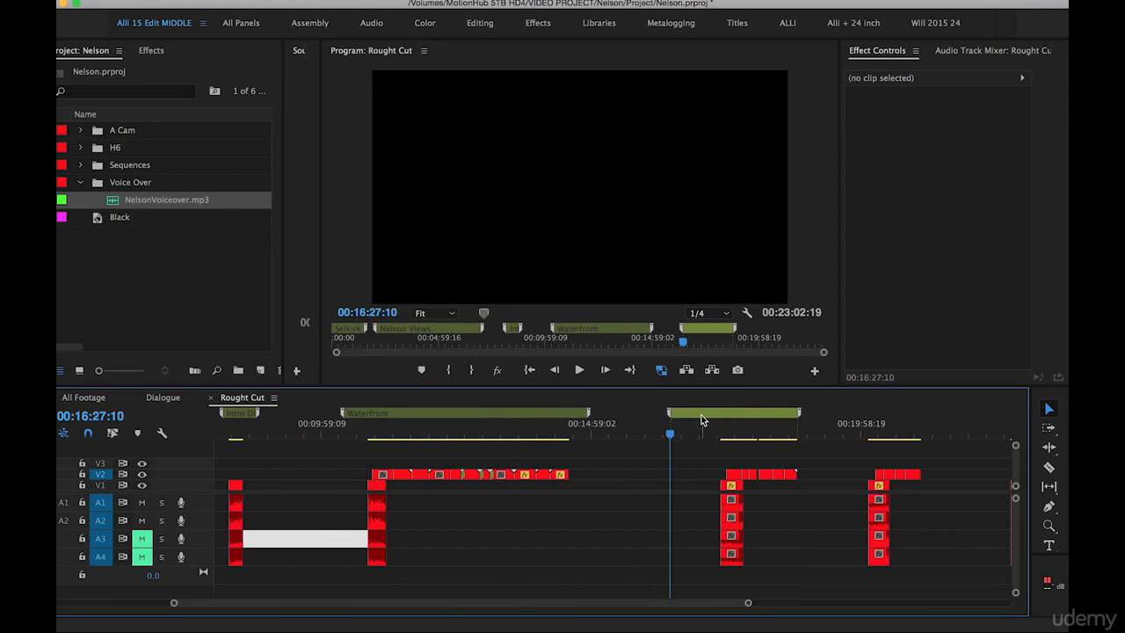
{"action": "double_click", "coordinate": [702, 420]}
{"action": "type", "text": "Gy"}
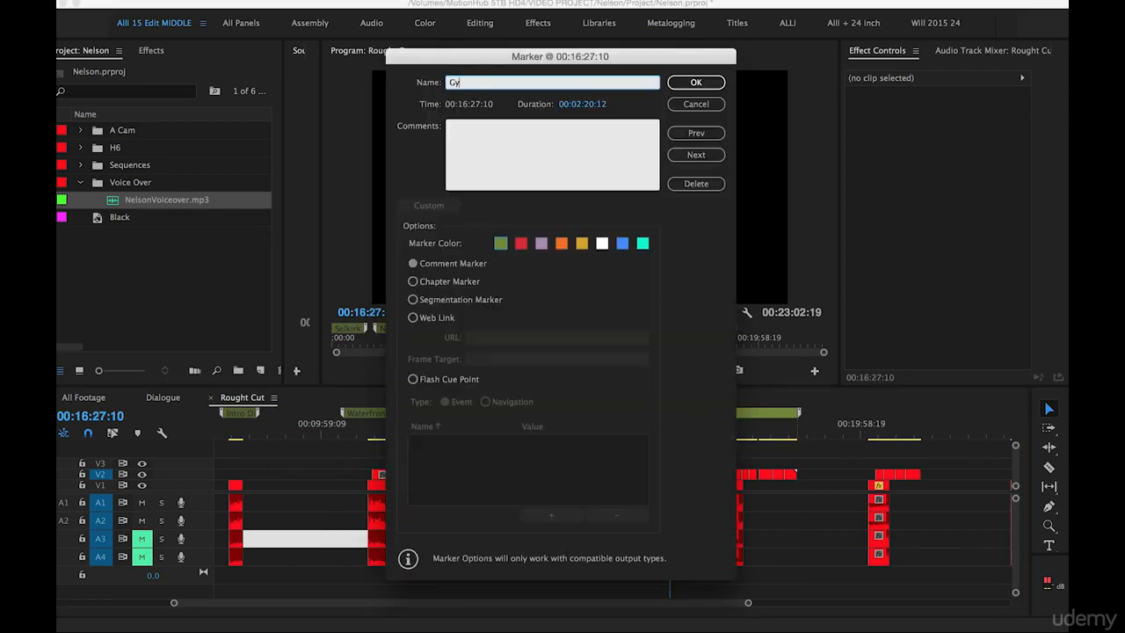
{"action": "type", "text": "ro Park"}
{"action": "left_click", "coordinate": [688, 83]}
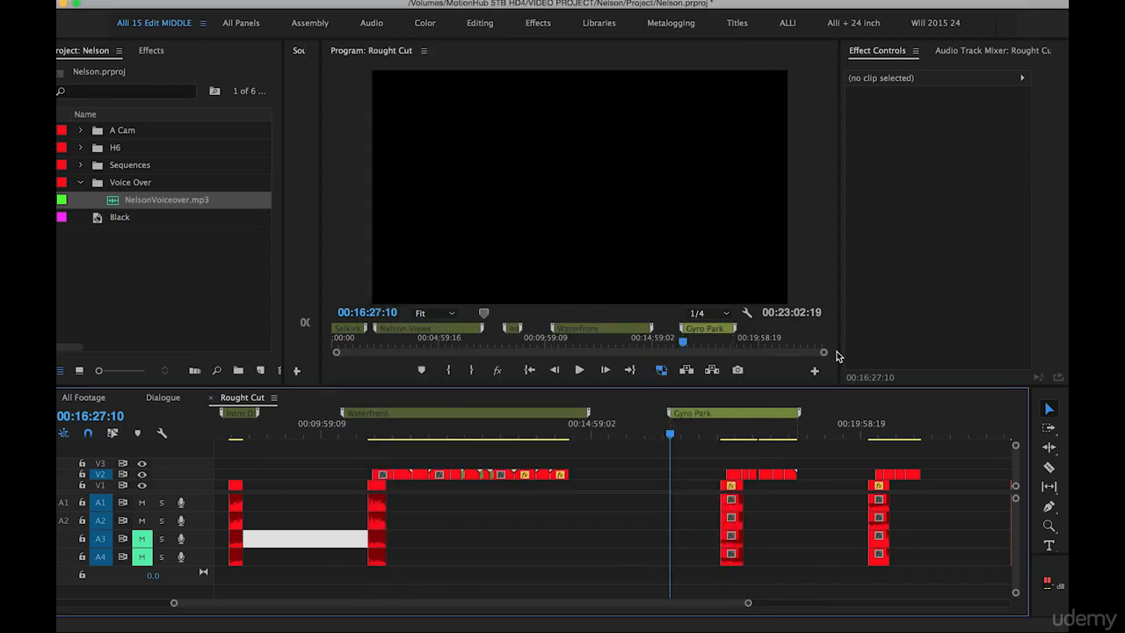
Shift the video and audio clips of the Gyro Park group about 35 seconds earlier, within the span of the Gyro Park marker
{"action": "left_click", "coordinate": [879, 429]}
{"action": "scroll", "coordinate": [634, 508], "scroll_direction": "right", "scroll_amount": 5}
{"action": "left_click_drag", "start_coordinate": [587, 457], "coordinate": [500, 544]}
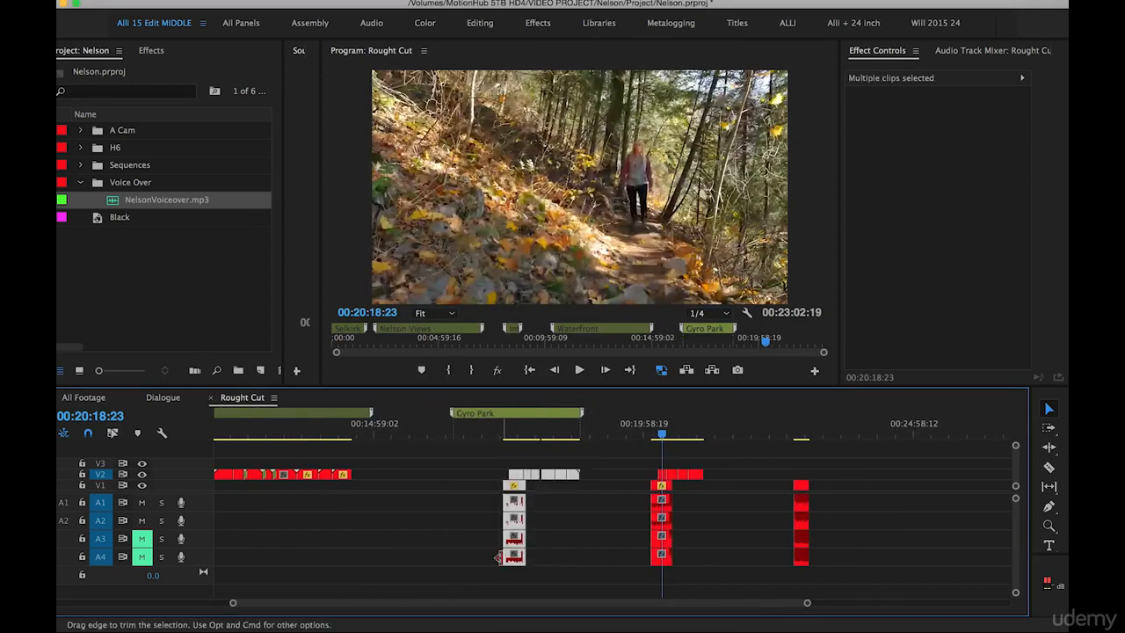
{"action": "left_click_drag", "start_coordinate": [516, 486], "coordinate": [482, 485]}
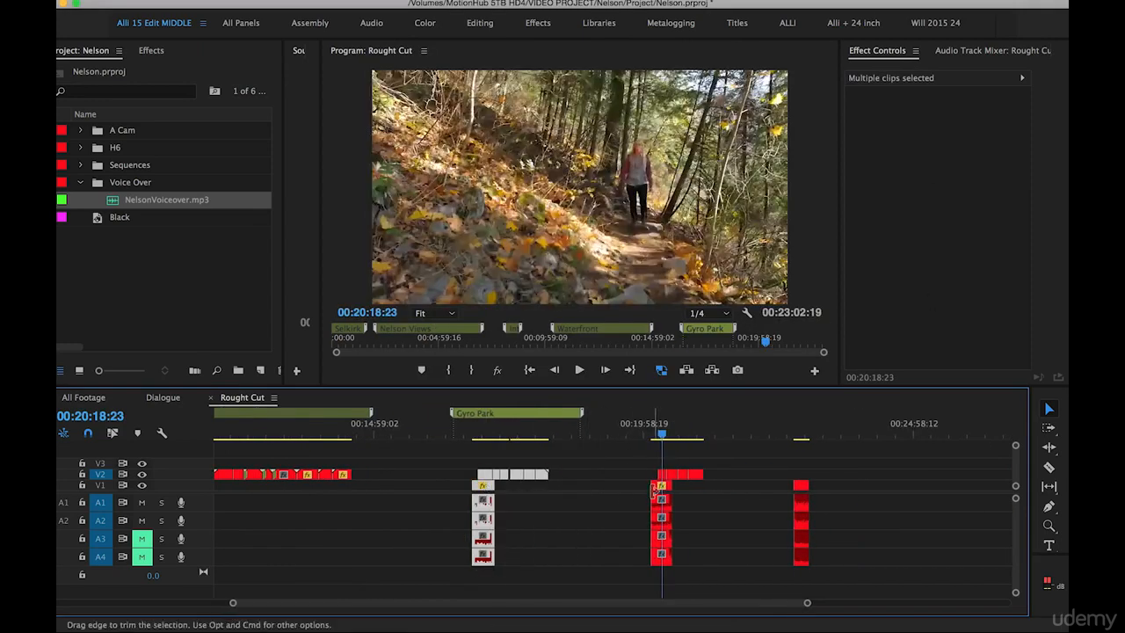
{"action": "left_click", "coordinate": [615, 472]}
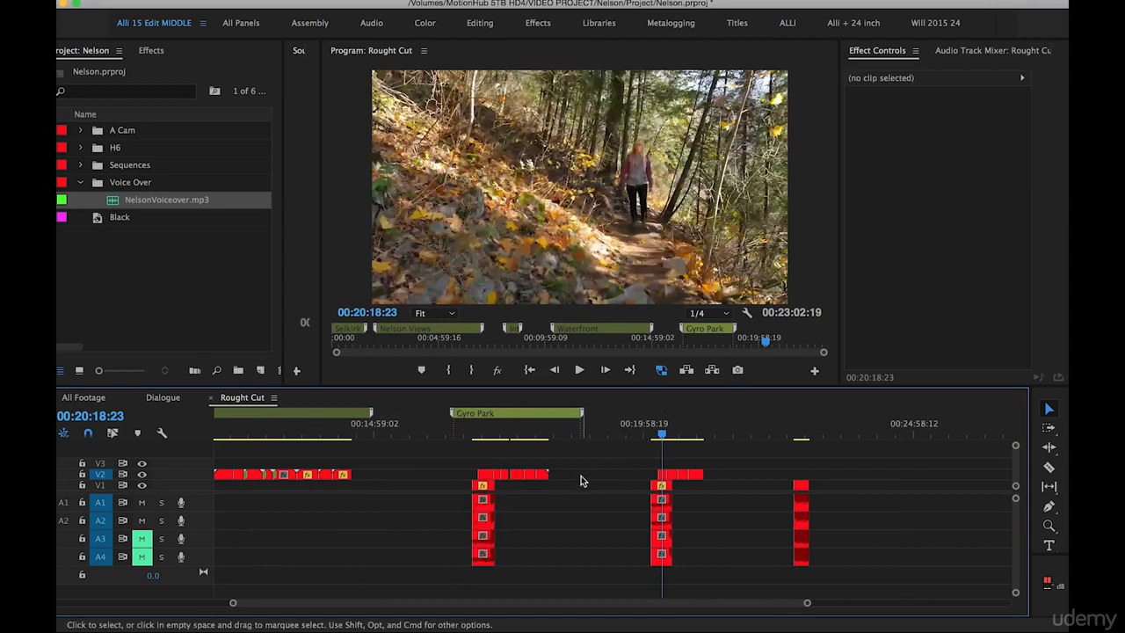
Add a marker named Hiking over the clip group after Gyro Park, starting at 00:19:50:00 with a duration of 00:01:26:19
{"action": "key", "text": "m"}
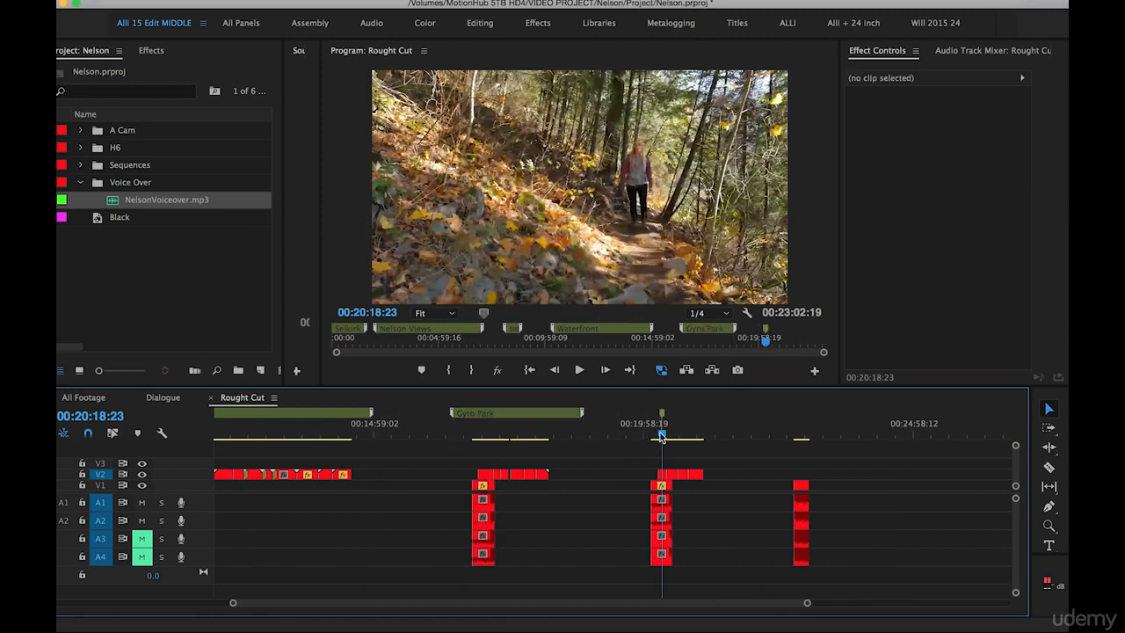
{"action": "mouse_move", "coordinate": [663, 417]}
{"action": "left_mouse_down"}
{"action": "mouse_move", "coordinate": [715, 421]}
{"action": "mouse_move", "coordinate": [635, 415]}
{"action": "left_mouse_up"}
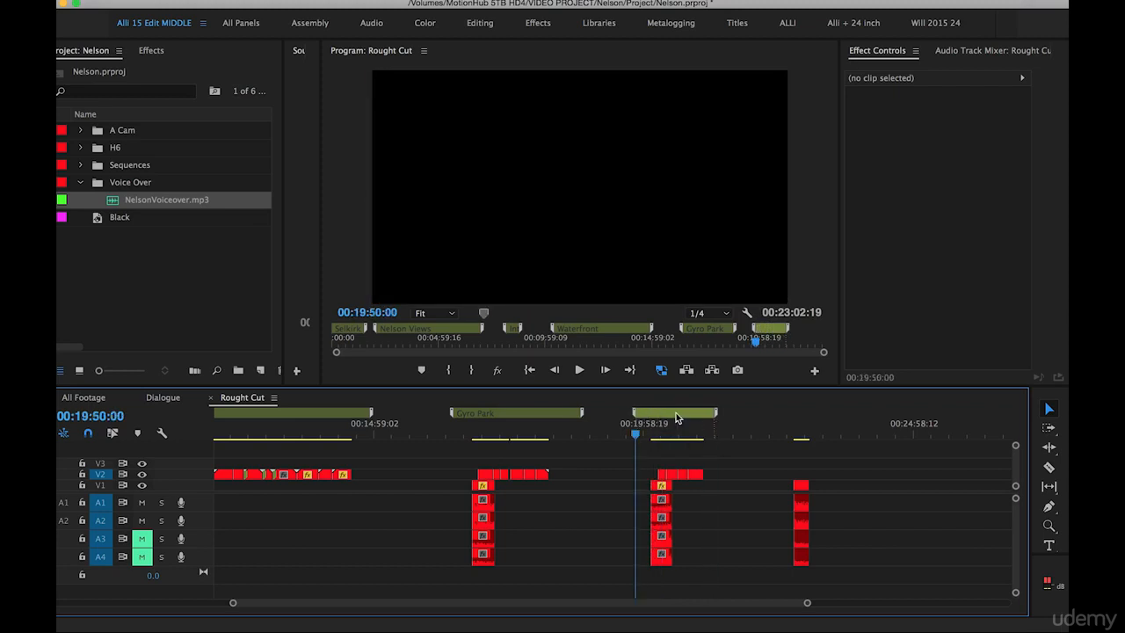
{"action": "double_click", "coordinate": [677, 418]}
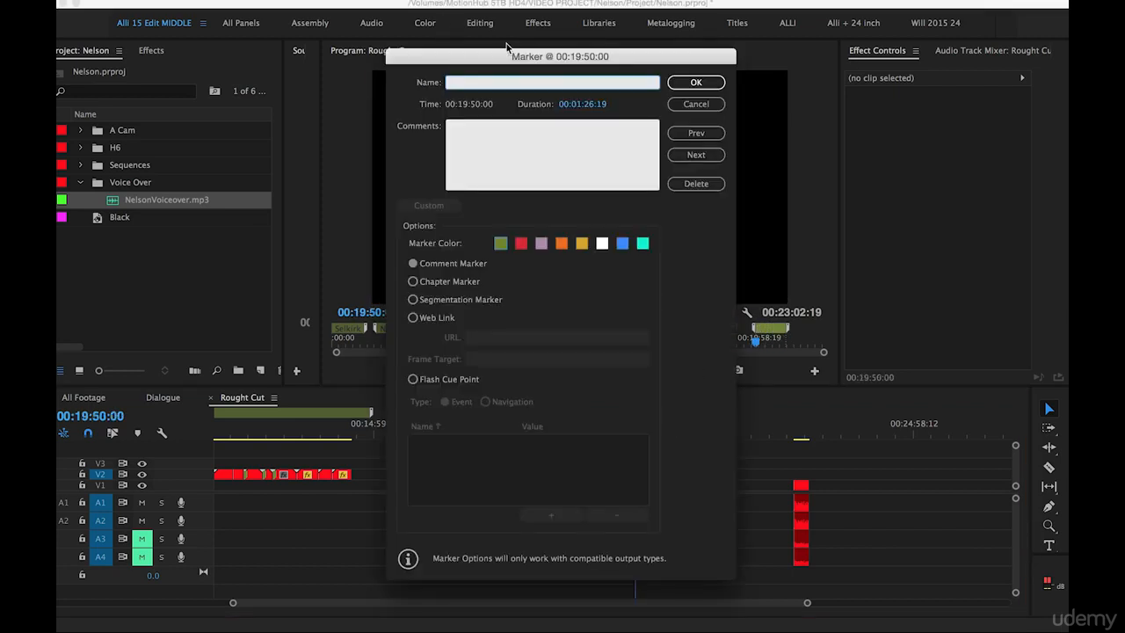
{"action": "type", "text": "Hiking"}
{"action": "left_click", "coordinate": [696, 82]}
Save the project and add a marker named Outro Dialogue over the 44.mp4 clip, starting at 00:22:45:06 with a duration of 00:00:17:13
{"action": "key", "text": "="}
{"action": "key", "text": "="}
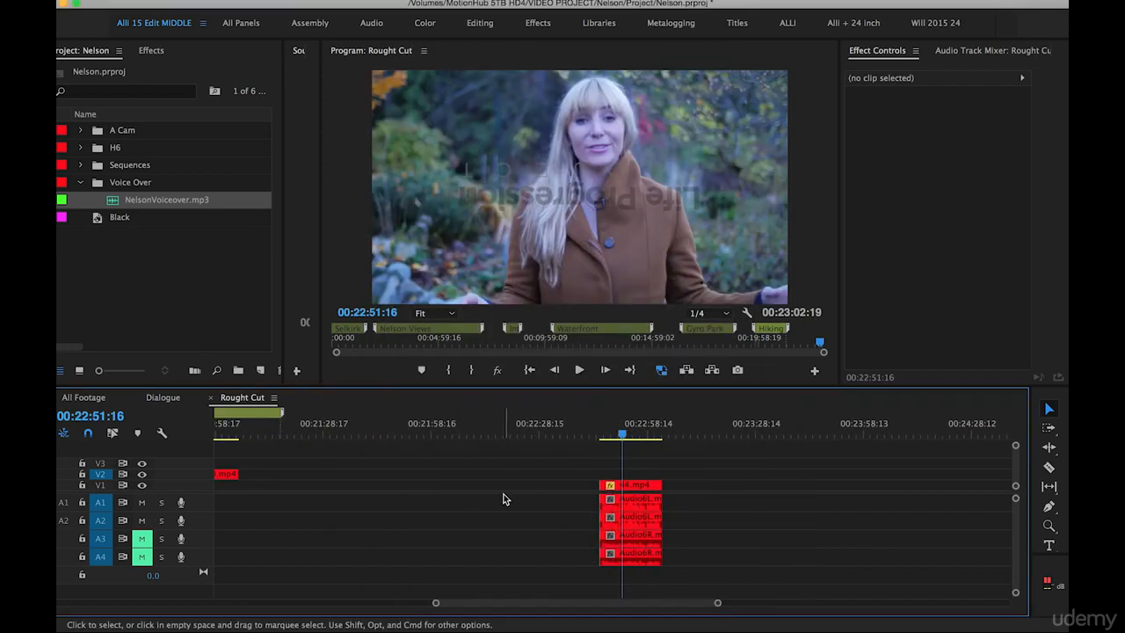
{"action": "key", "text": "super+s"}
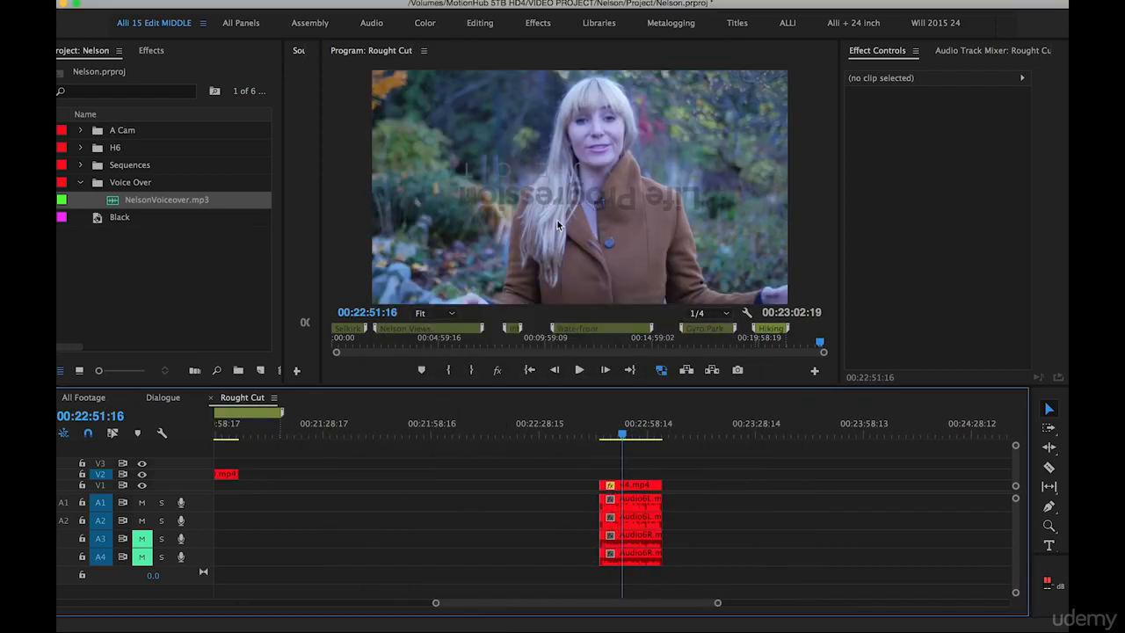
{"action": "key", "text": "m"}
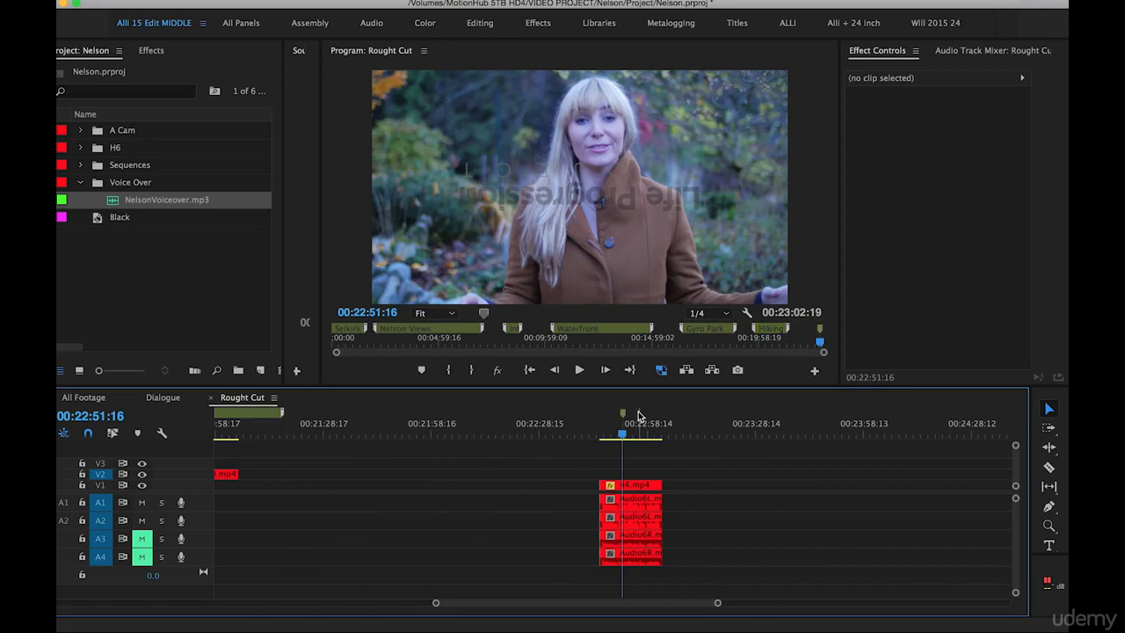
{"action": "mouse_move", "coordinate": [623, 414]}
{"action": "left_mouse_down"}
{"action": "mouse_move", "coordinate": [676, 426]}
{"action": "mouse_move", "coordinate": [596, 415]}
{"action": "left_mouse_up"}
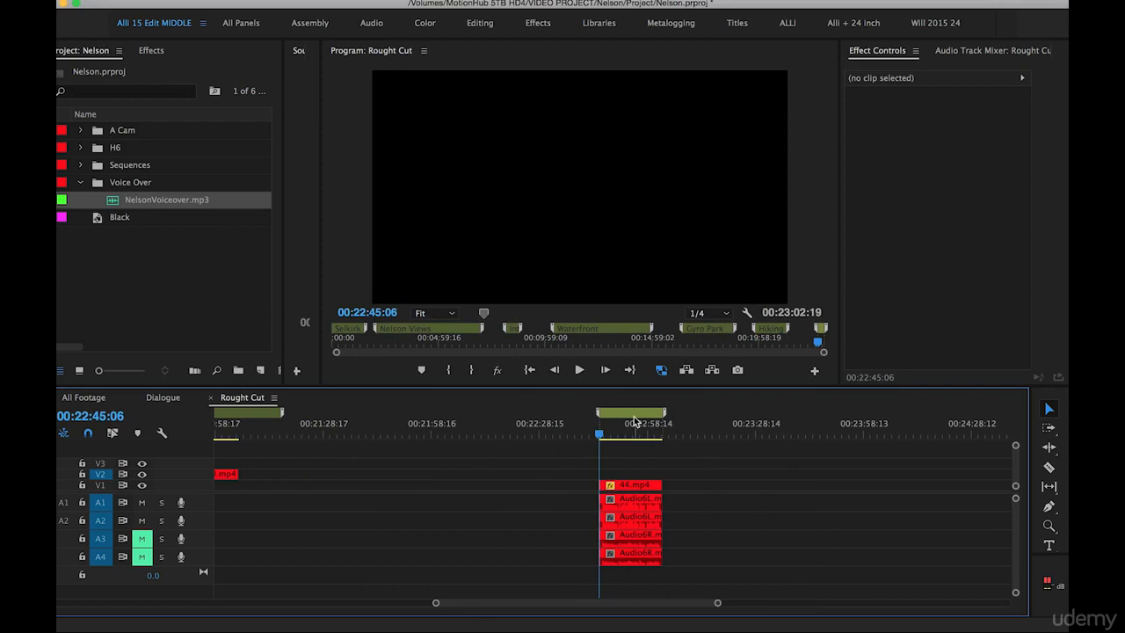
{"action": "double_click", "coordinate": [634, 422]}
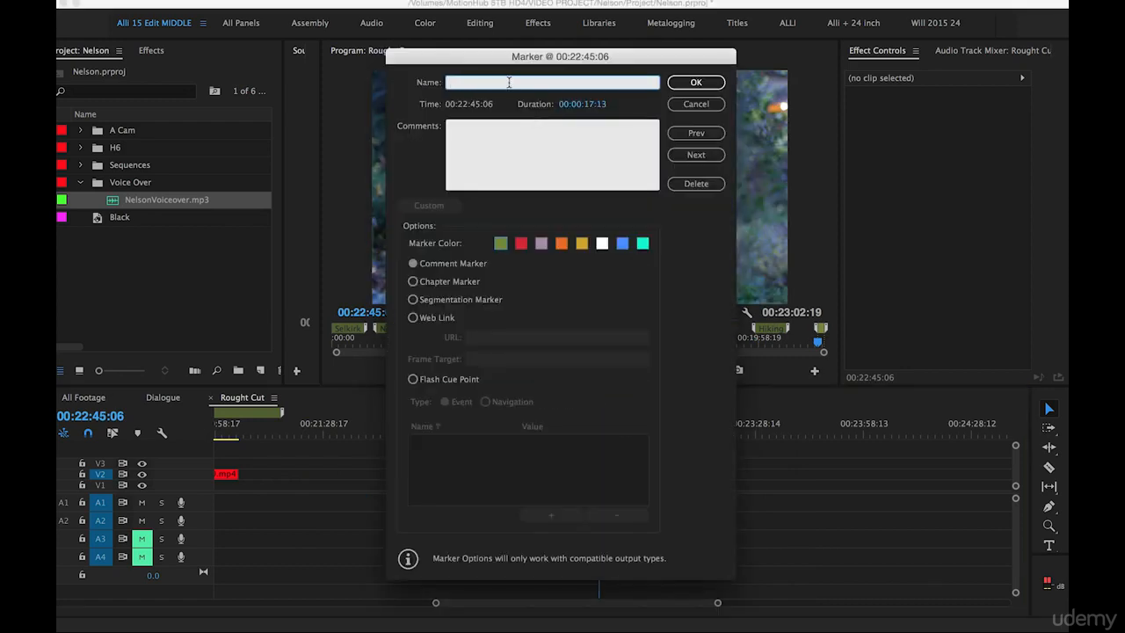
{"action": "type", "text": "Outro Dialogue"}
{"action": "left_click", "coordinate": [688, 84]}
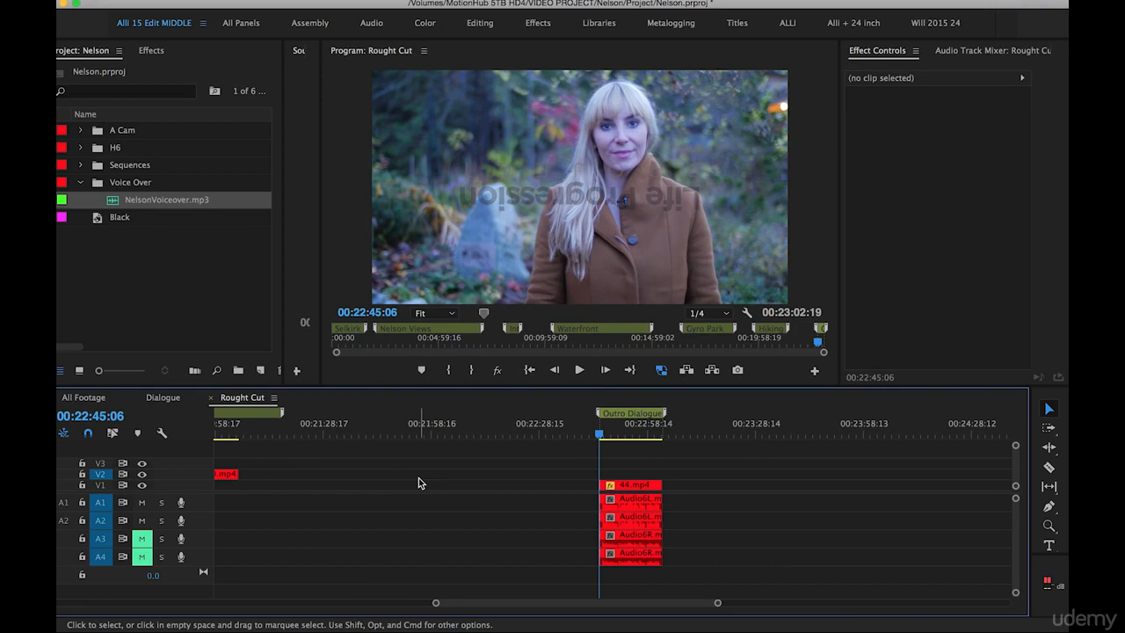
Rename the Rought Cut sequence in the Sequences bin as Organized Selects
{"action": "key", "text": "backslash"}
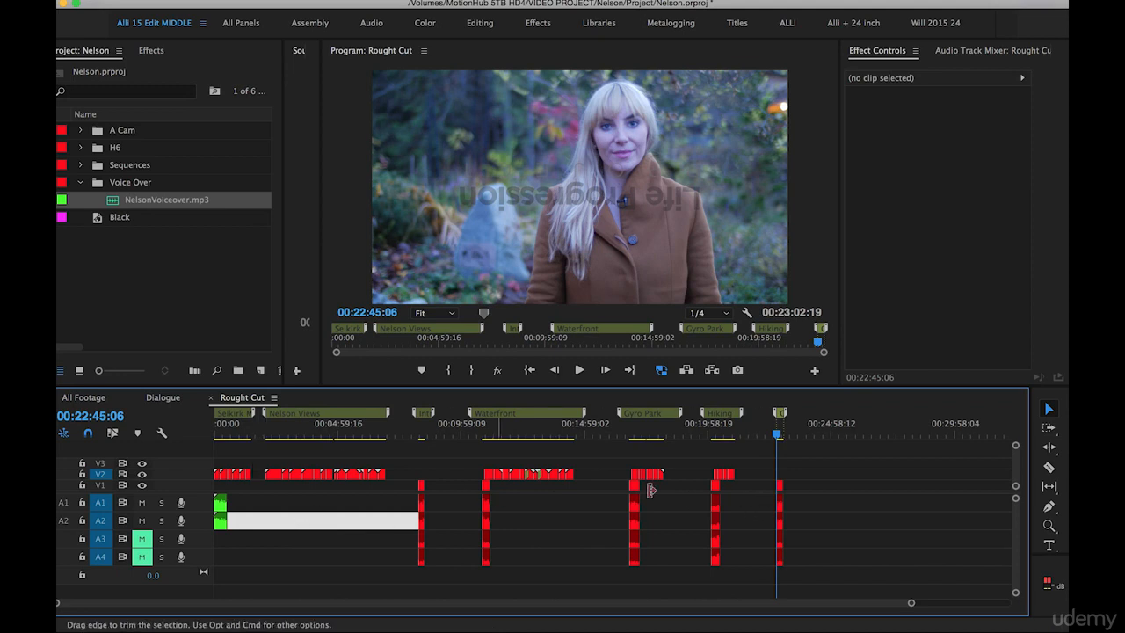
{"action": "left_click", "coordinate": [79, 167]}
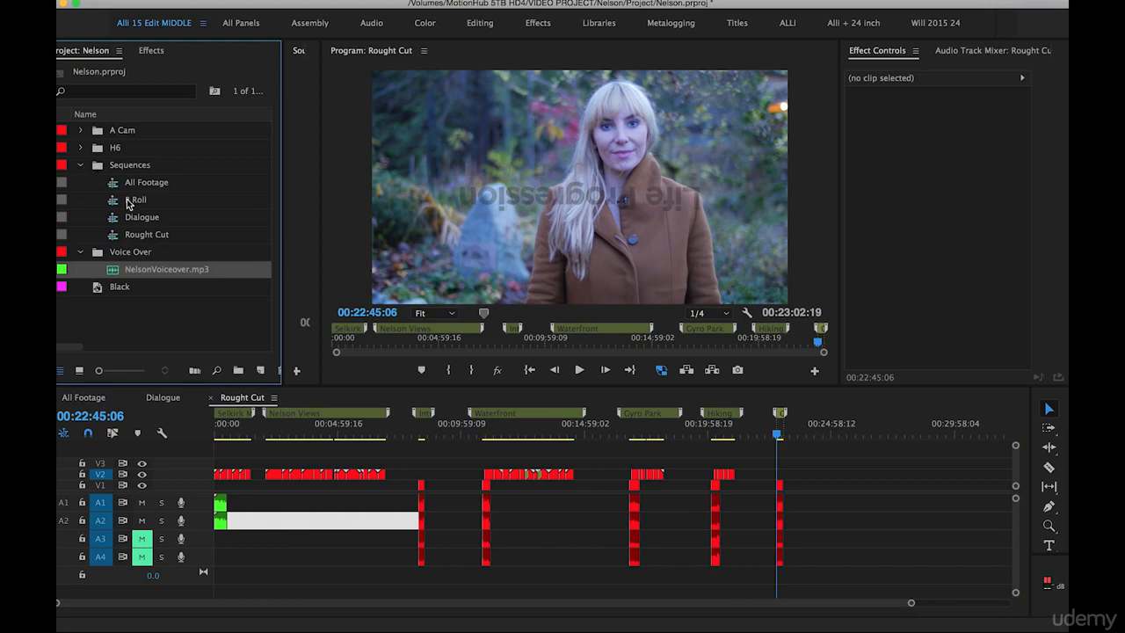
{"action": "left_click", "coordinate": [141, 238]}
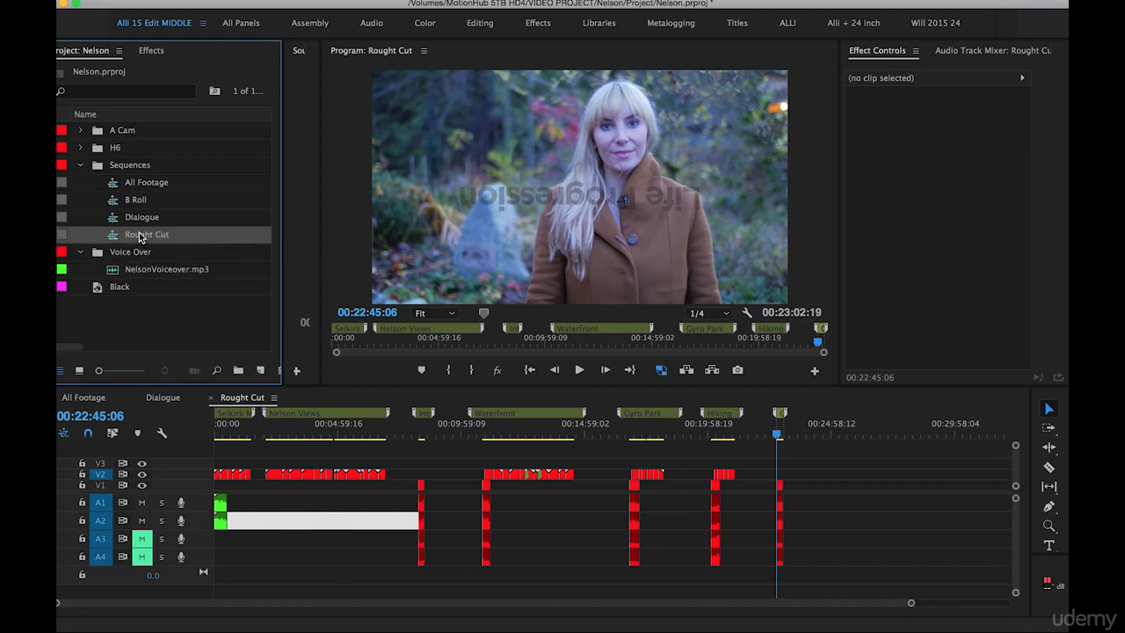
{"action": "left_click", "coordinate": [156, 236]}
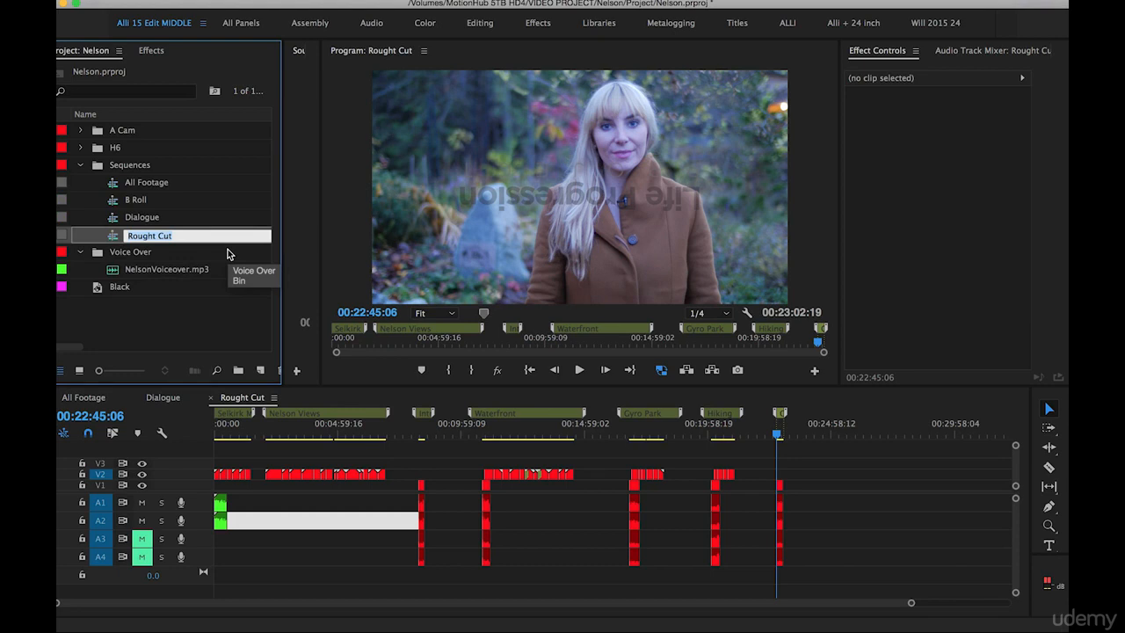
{"action": "type", "text": "Organized Selects"}
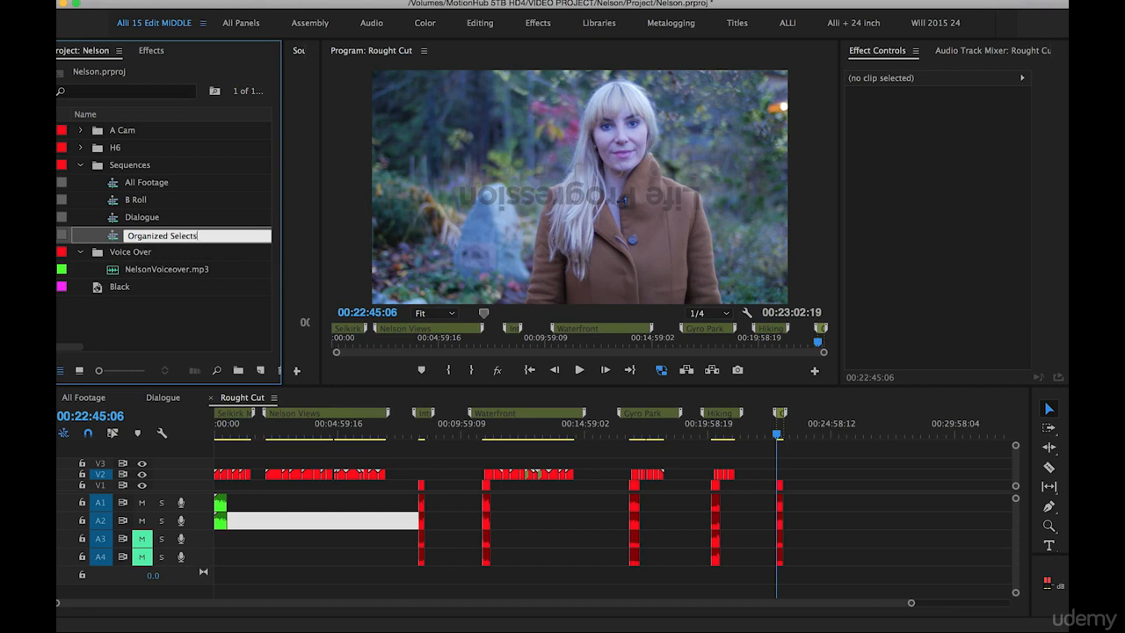
{"action": "left_click", "coordinate": [205, 311]}
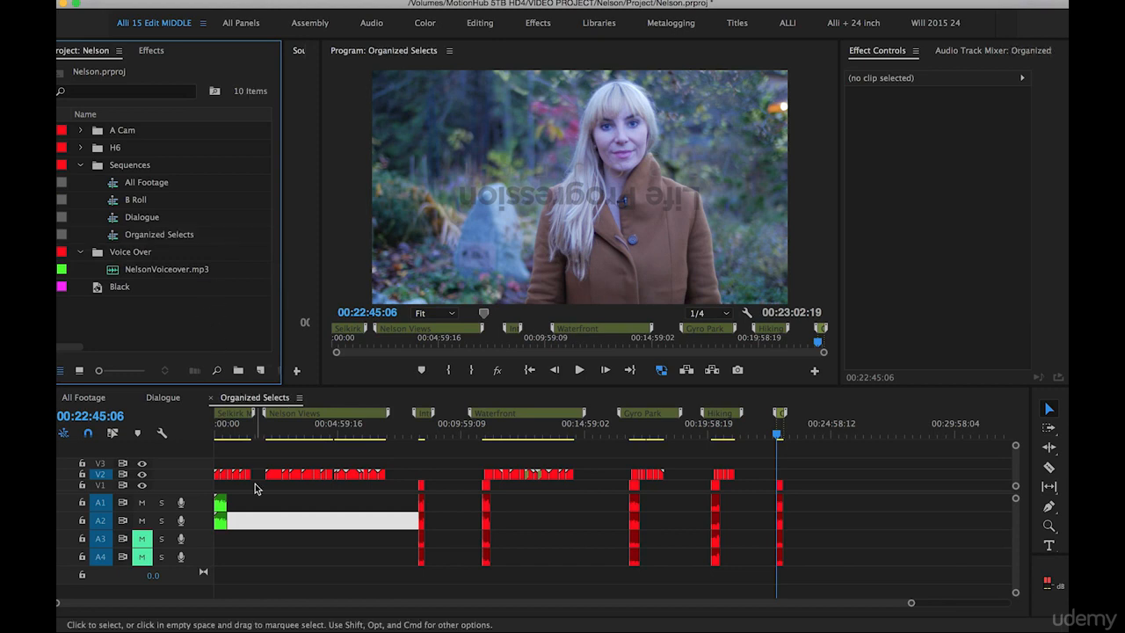